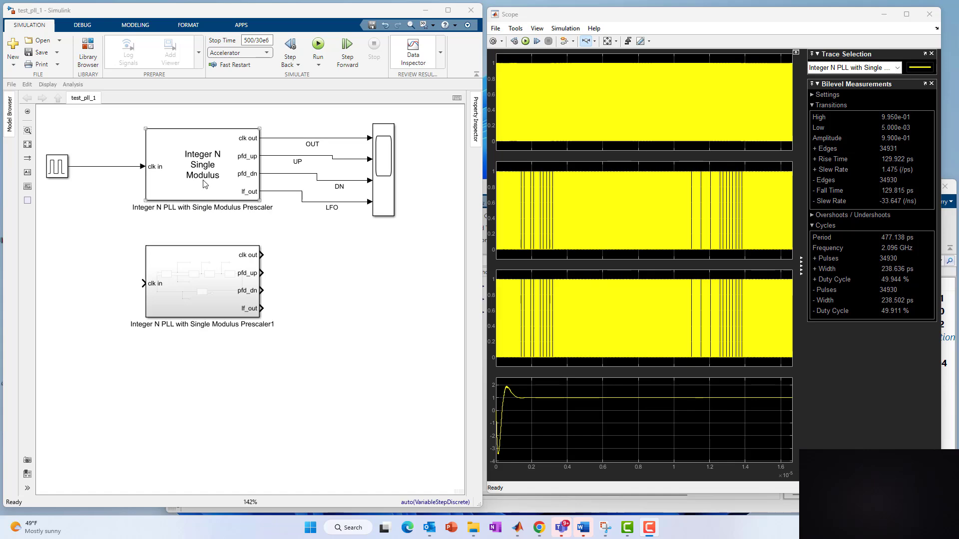
Examine the Integer N PLL block's parameters for the PFD, charge pump, VCO, prescaler and loop filter.
double_click(200, 177)
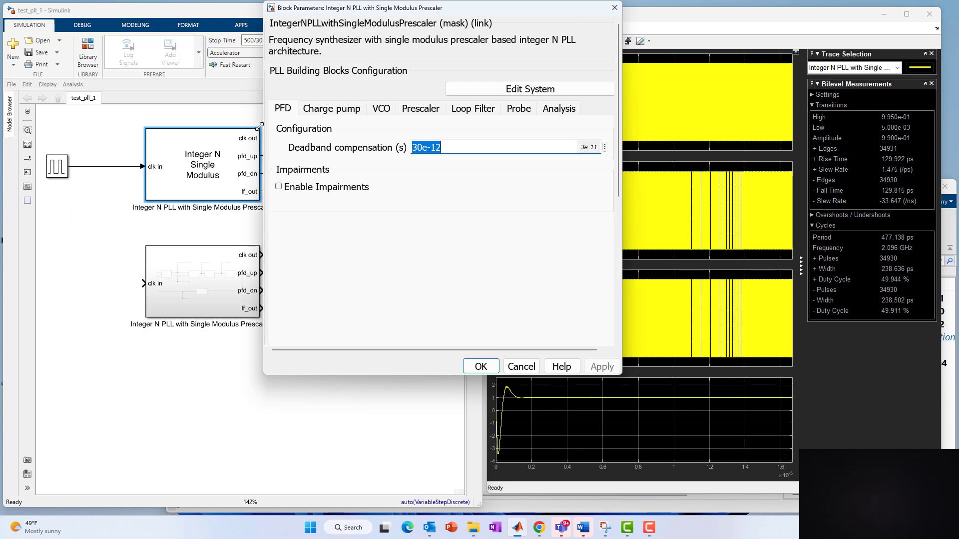
click(323, 111)
double_click(401, 152)
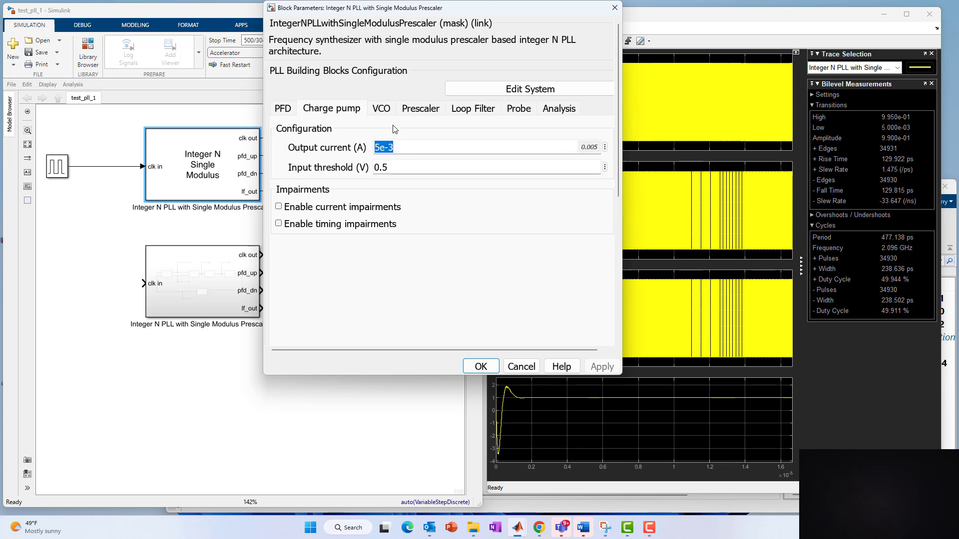
click(381, 109)
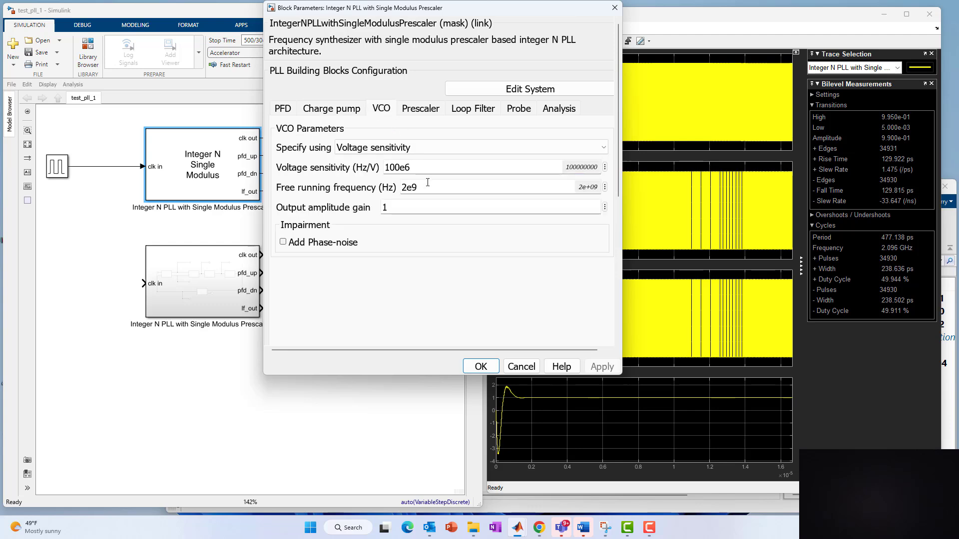
click(424, 115)
double_click(401, 140)
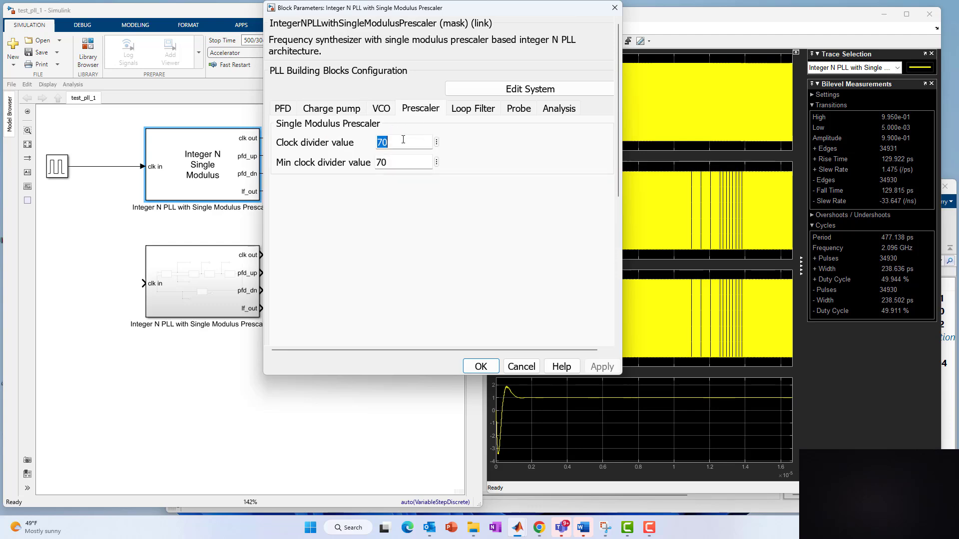
click(464, 112)
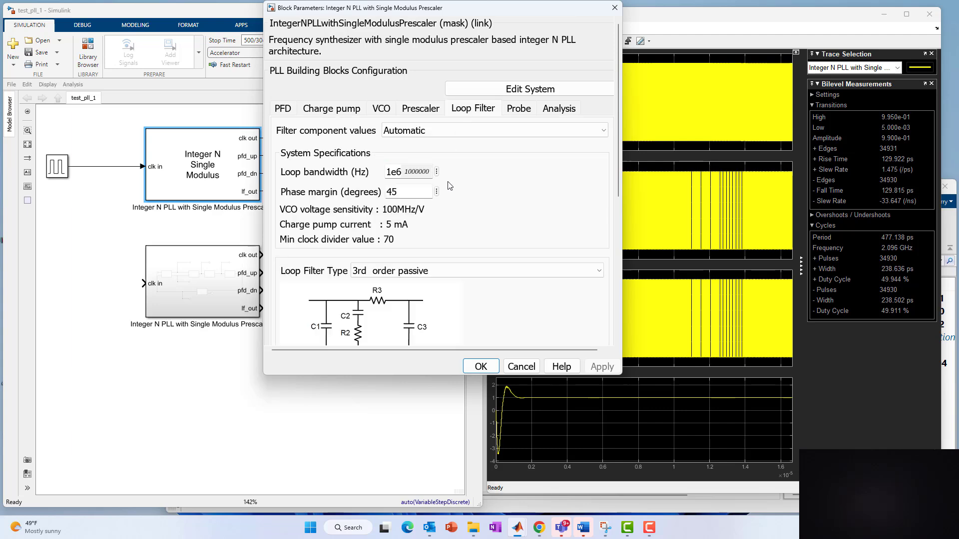
drag(618, 166, 624, 194)
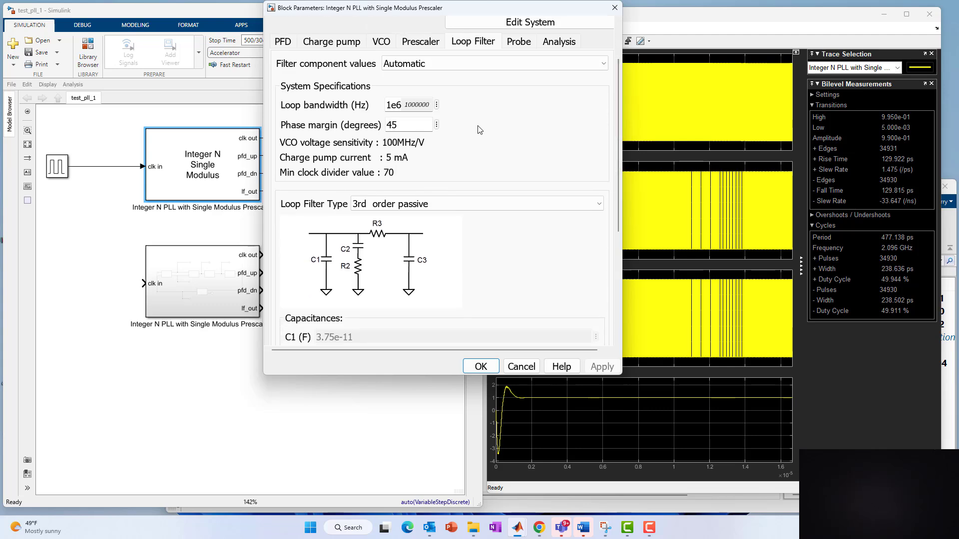
double_click(392, 124)
drag(620, 183, 610, 133)
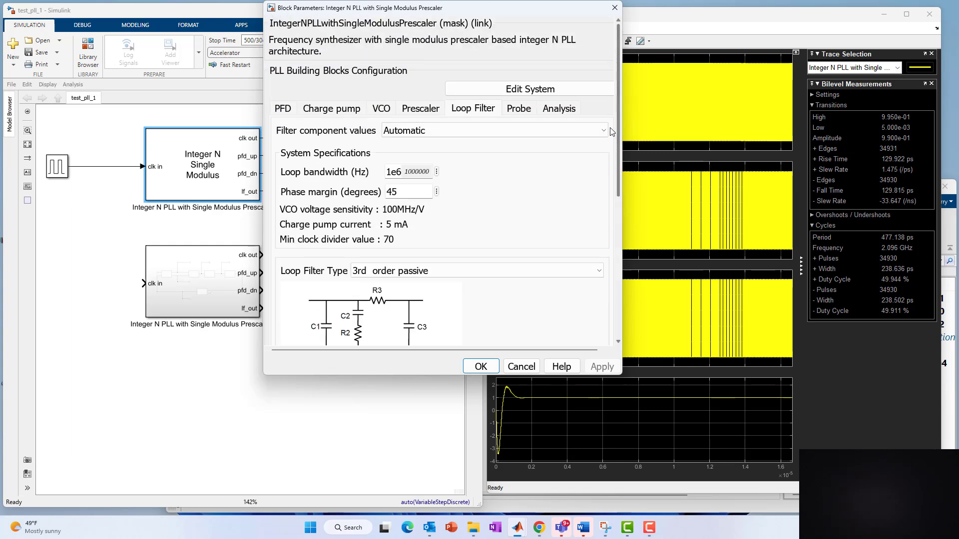
click(480, 367)
Move the Pulse Generator block slightly closer to the Integer N PLL block.
click(62, 171)
mouse_move(63, 171)
mouse_down()
mouse_move(90, 172)
mouse_move(77, 171)
mouse_up()
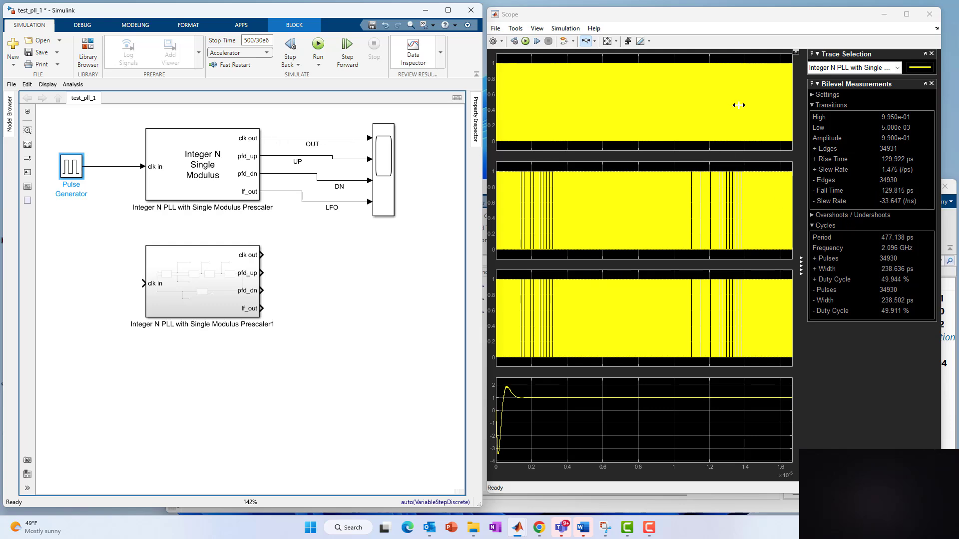
Zoom the scope's time axis to the settled end of the traces and check the Bilevel Measurements option and output frequency reading.
click(757, 103)
drag(776, 105, 778, 105)
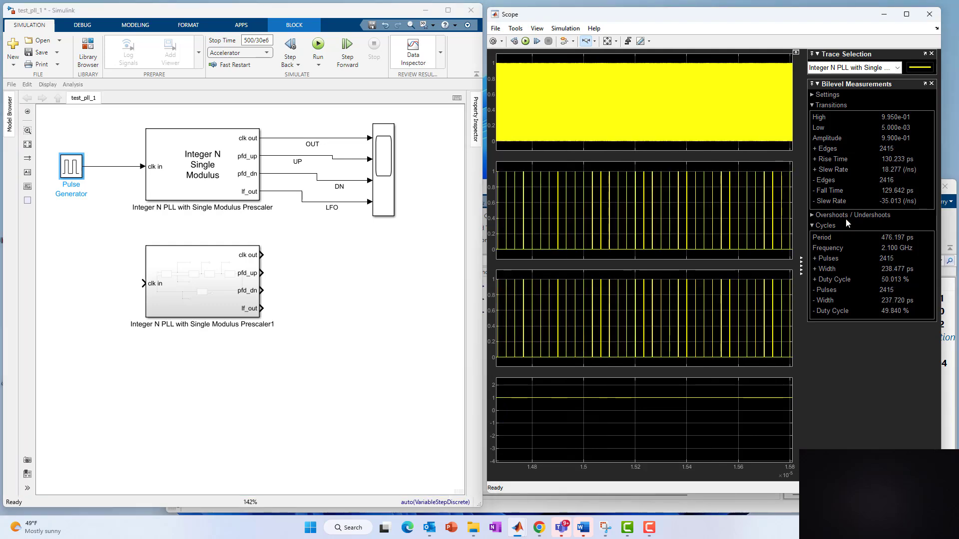
mouse_move(893, 253)
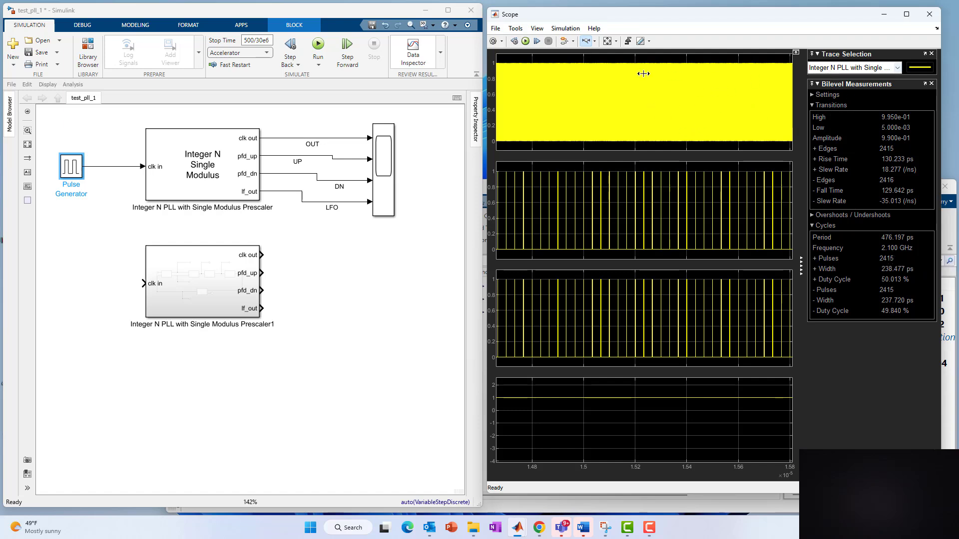
click(516, 30)
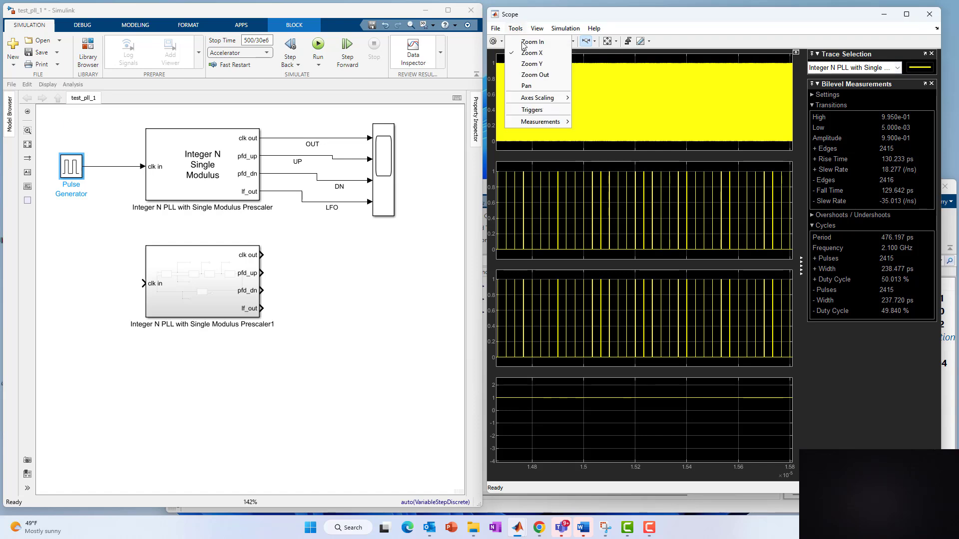
mouse_move(564, 122)
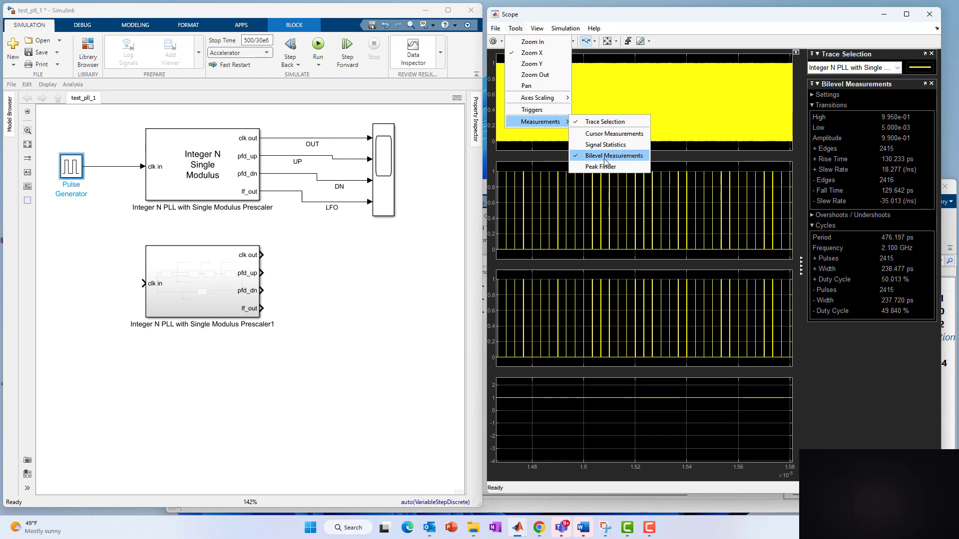
click(618, 16)
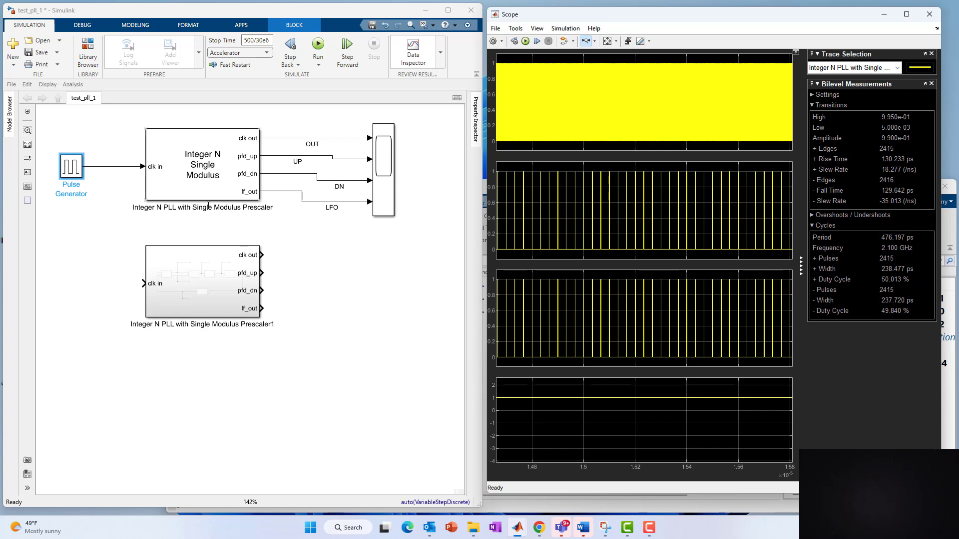
Reopen the masked Integer N PLL block's parameters and review the charge pump, VCO, prescaler and loop filter settings.
click(207, 175)
double_click(208, 175)
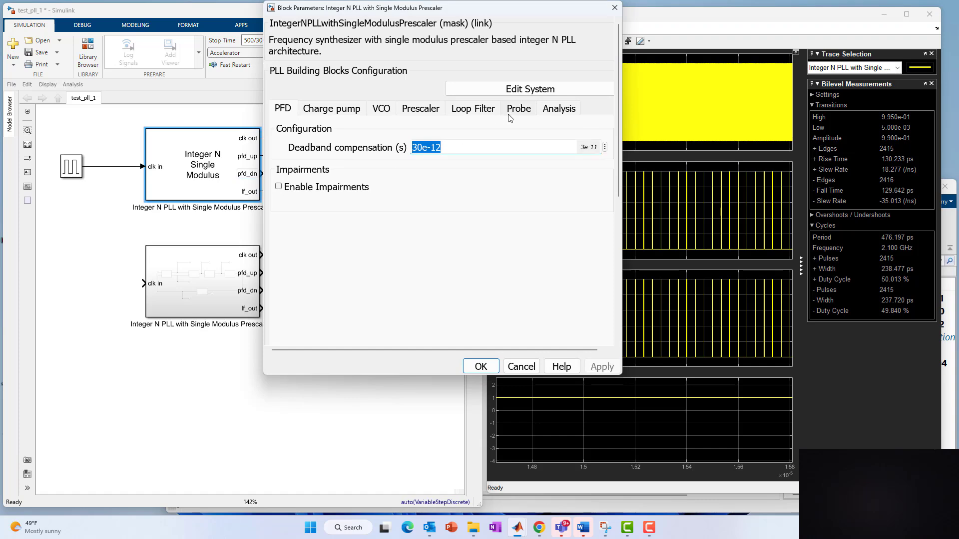
click(520, 366)
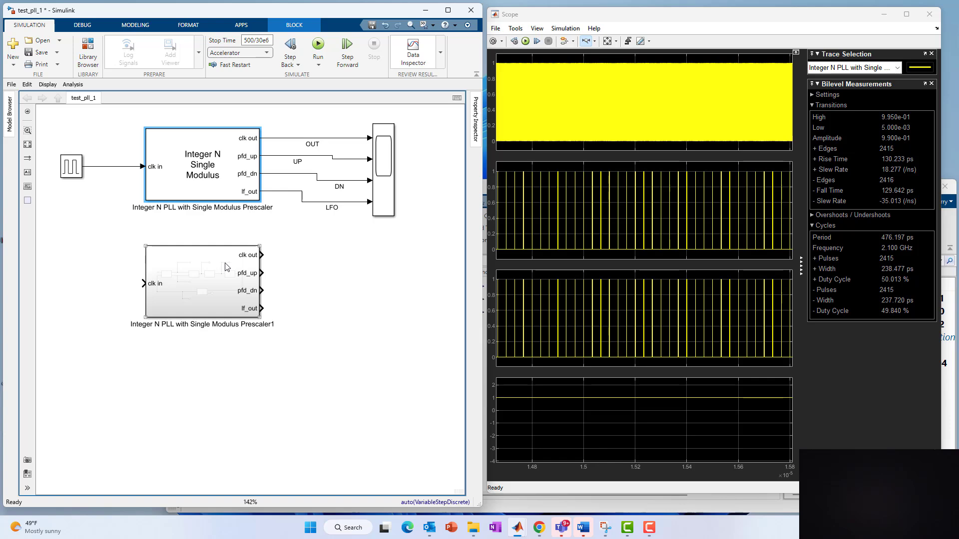
double_click(171, 158)
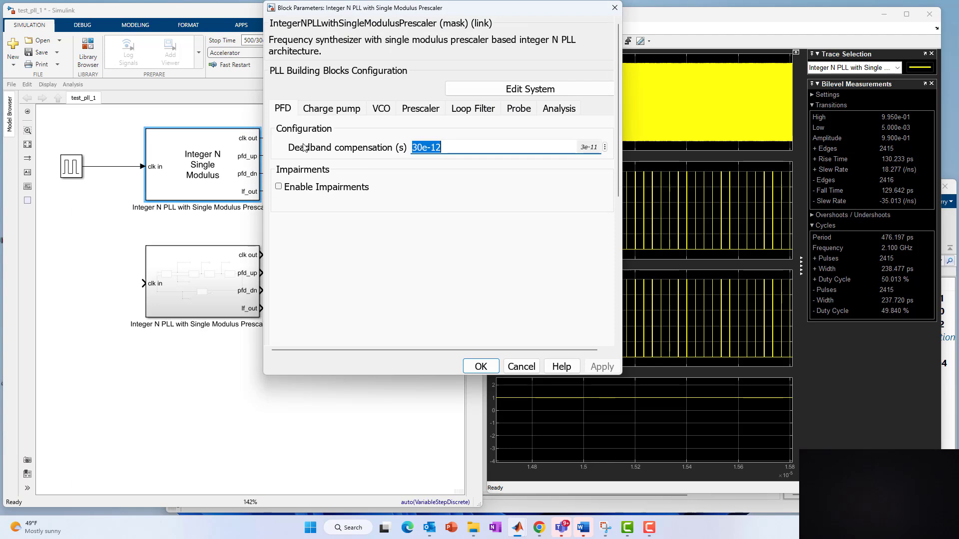
click(328, 115)
click(379, 111)
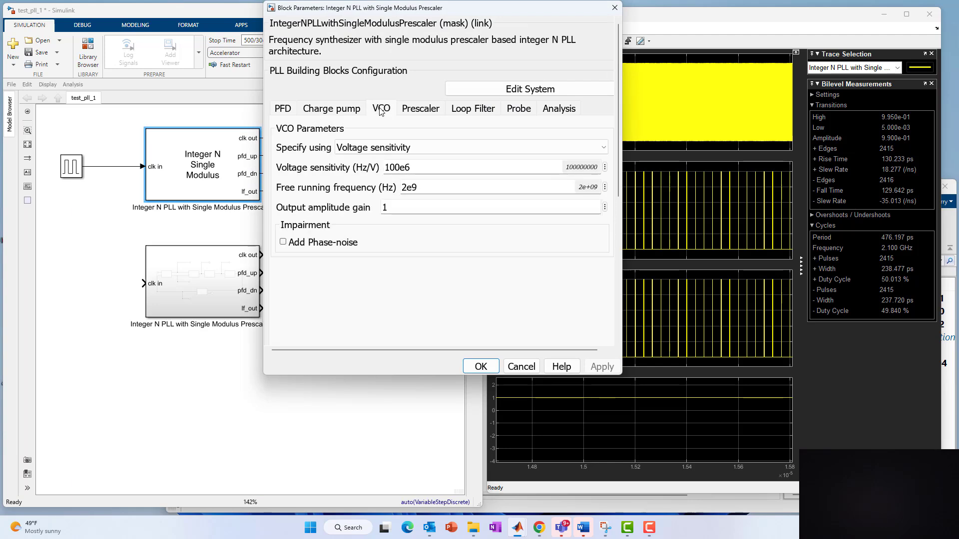
click(404, 110)
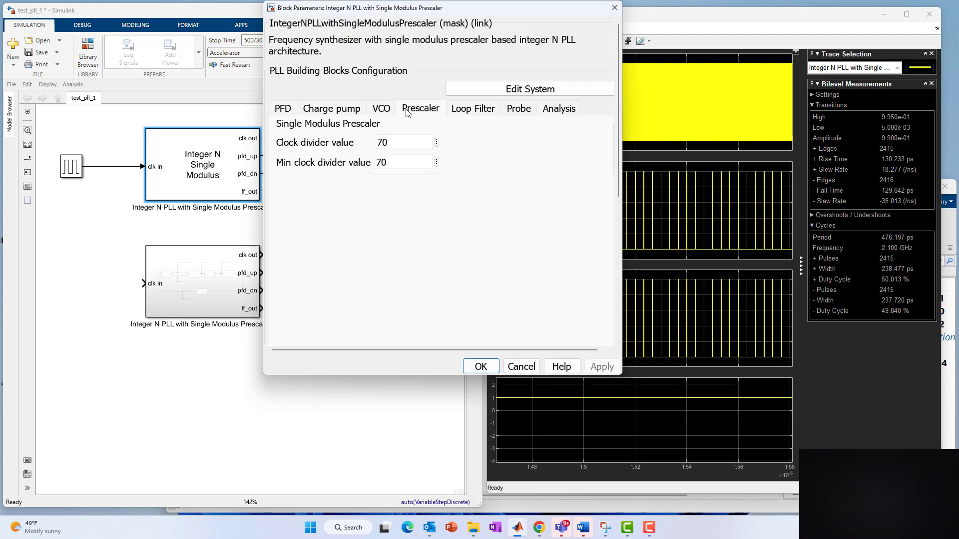
click(484, 109)
click(486, 364)
Inspect the internal diagram of the unconnected Integer N PLL with Single Modulus Prescaler1 subsystem, including its PFD and VCO, and return to the top level.
click(197, 180)
double_click(208, 275)
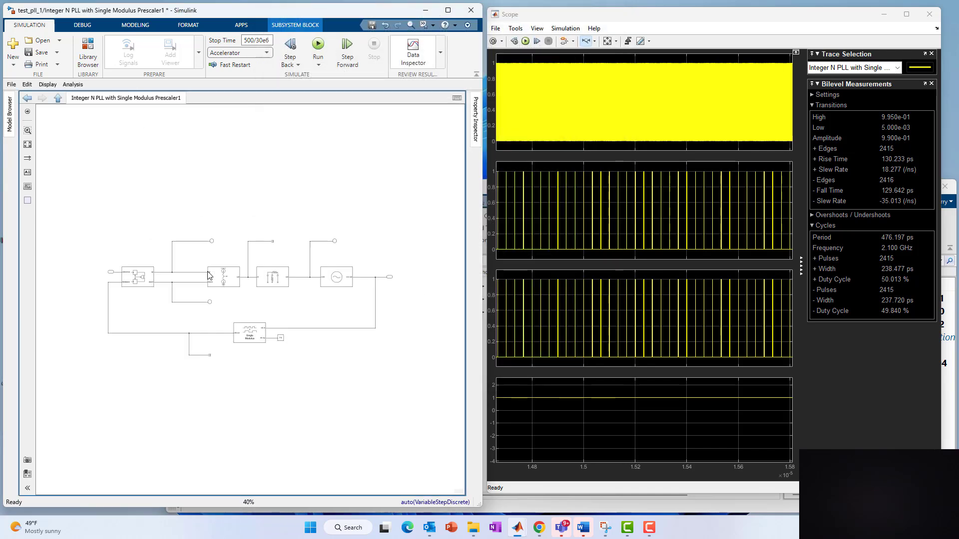
click(94, 266)
drag(94, 266, 93, 269)
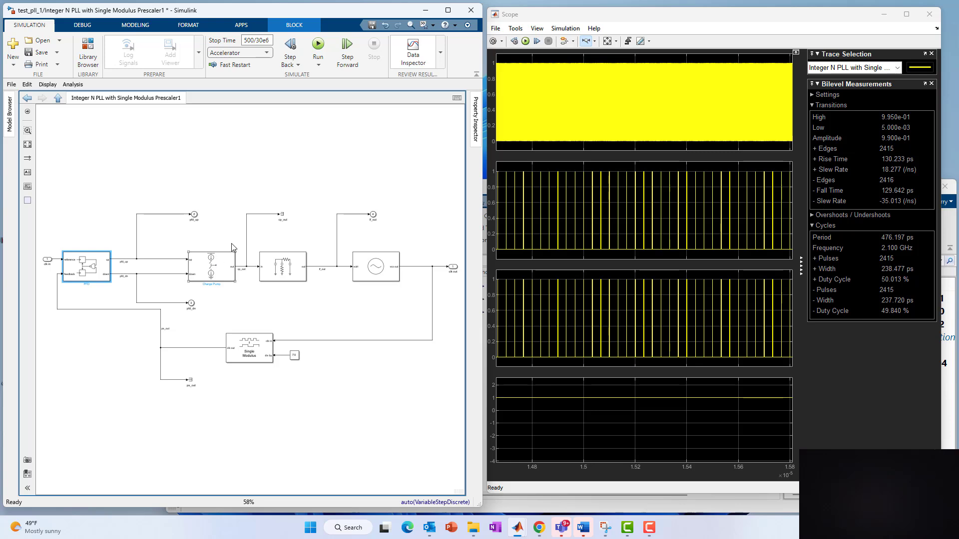
click(59, 98)
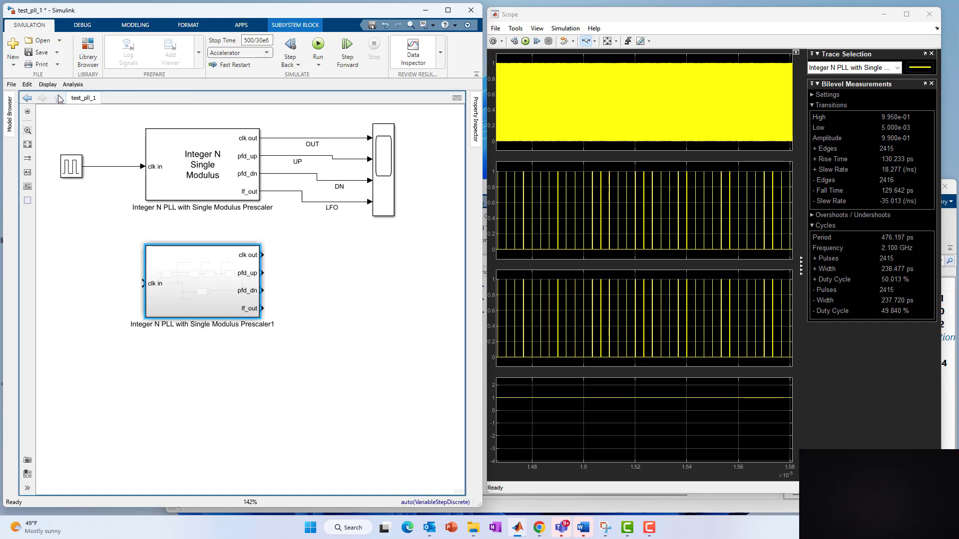
double_click(207, 283)
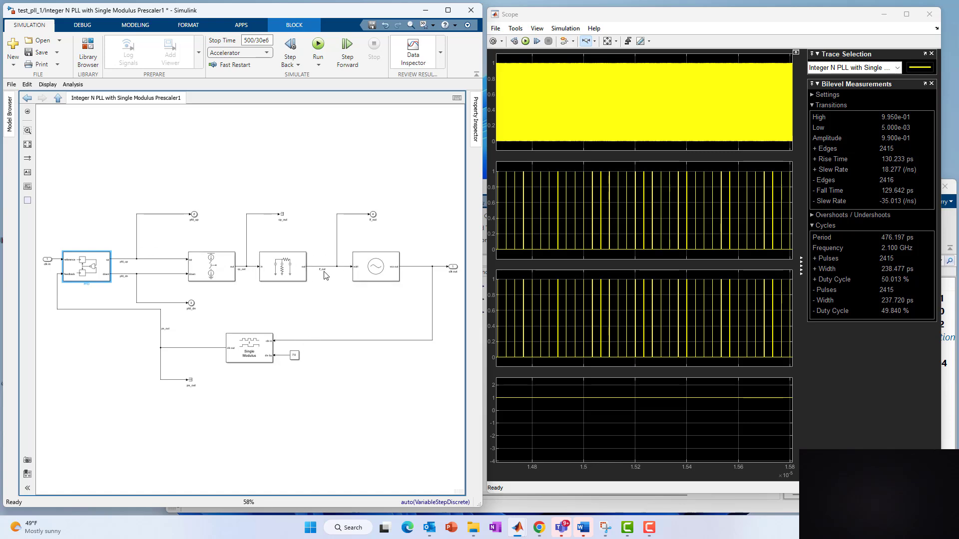
click(380, 271)
click(58, 99)
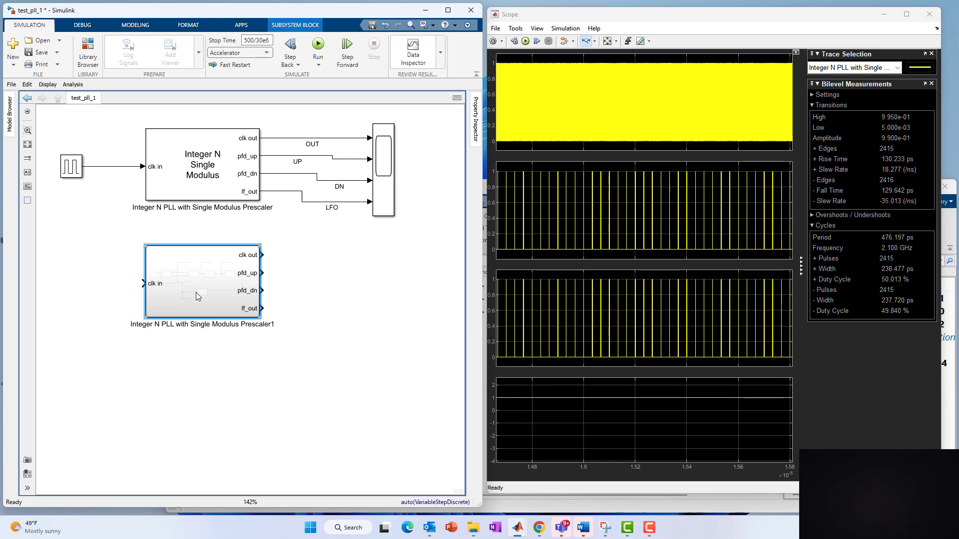
Delete the unconnected Integer N PLL with Single Modulus Prescaler1 block from the model.
click(200, 178)
click(193, 297)
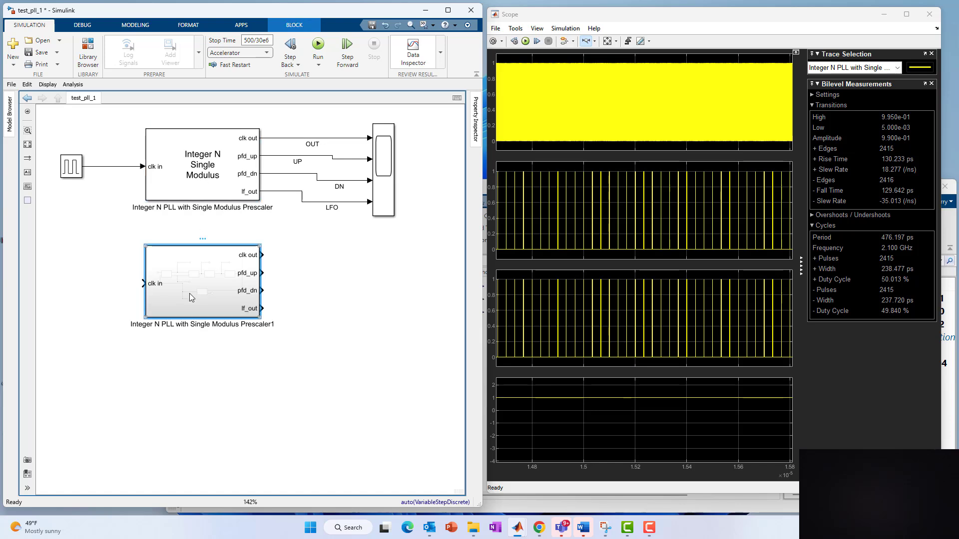
key(Delete)
Convert the connected Integer N PLL block into an editable subsystem with Edit System and run the simulation.
double_click(203, 176)
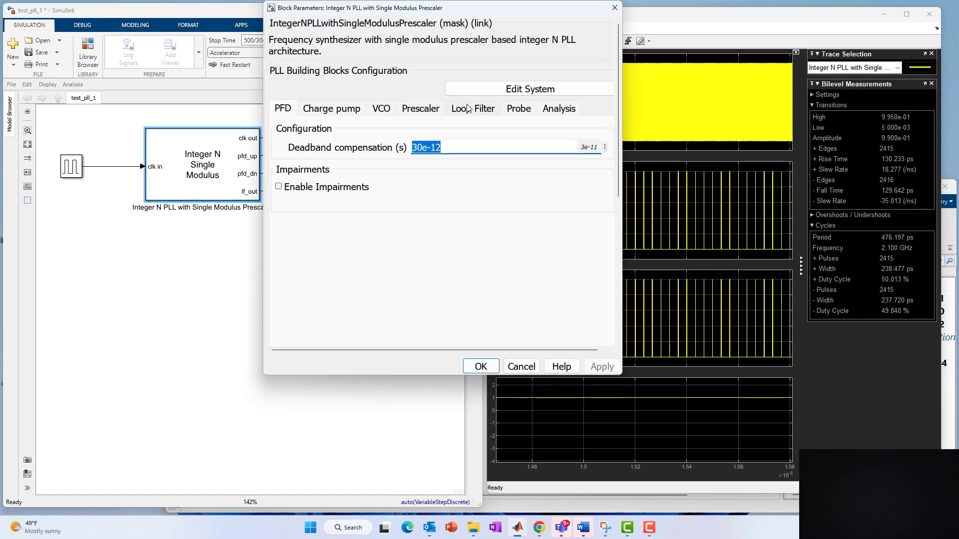
click(505, 95)
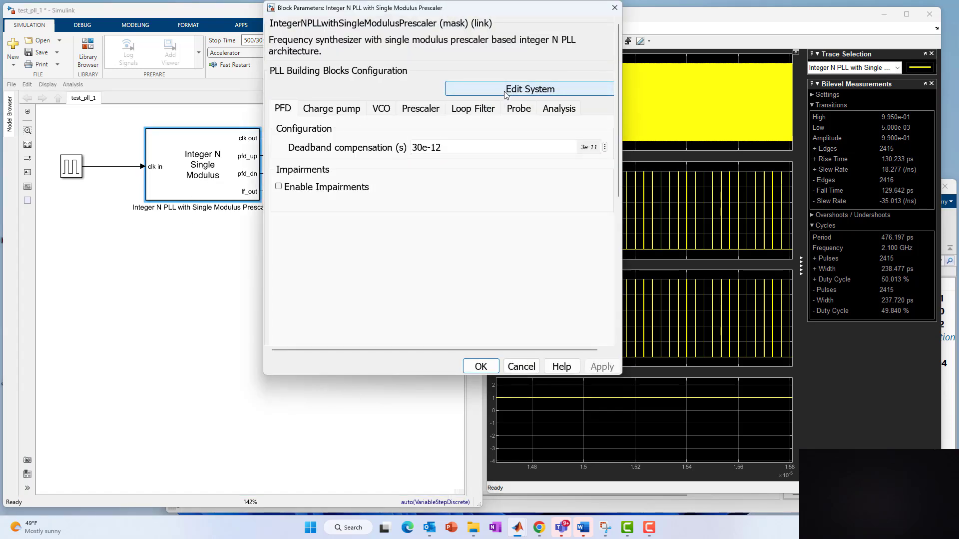
click(505, 95)
click(378, 271)
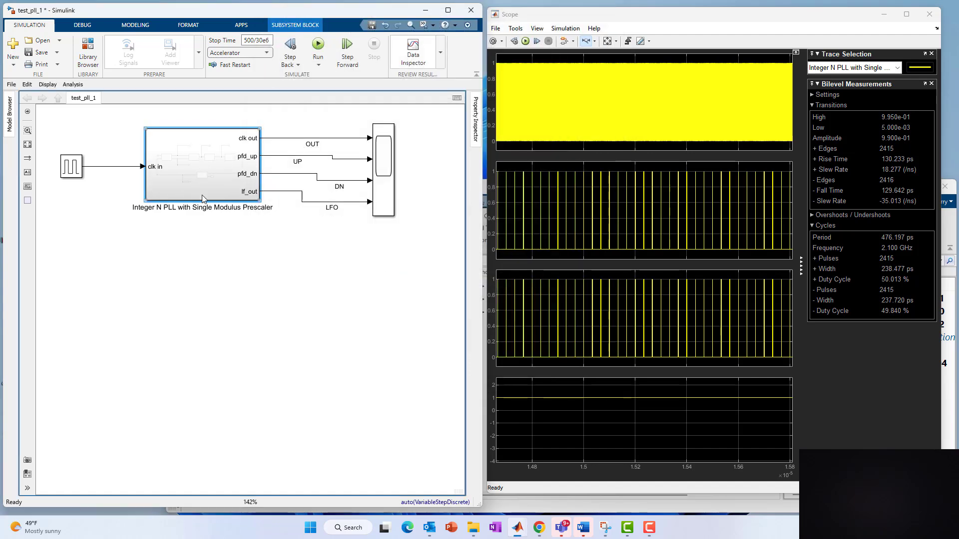
click(318, 45)
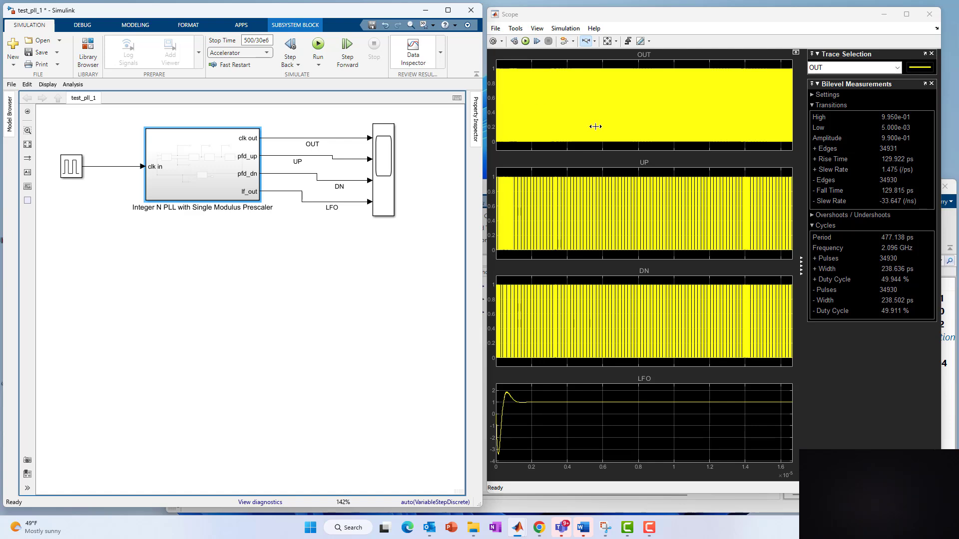
View the whole internal diagram of the converted PLL subsystem and return to the top-level model.
double_click(210, 170)
key(space)
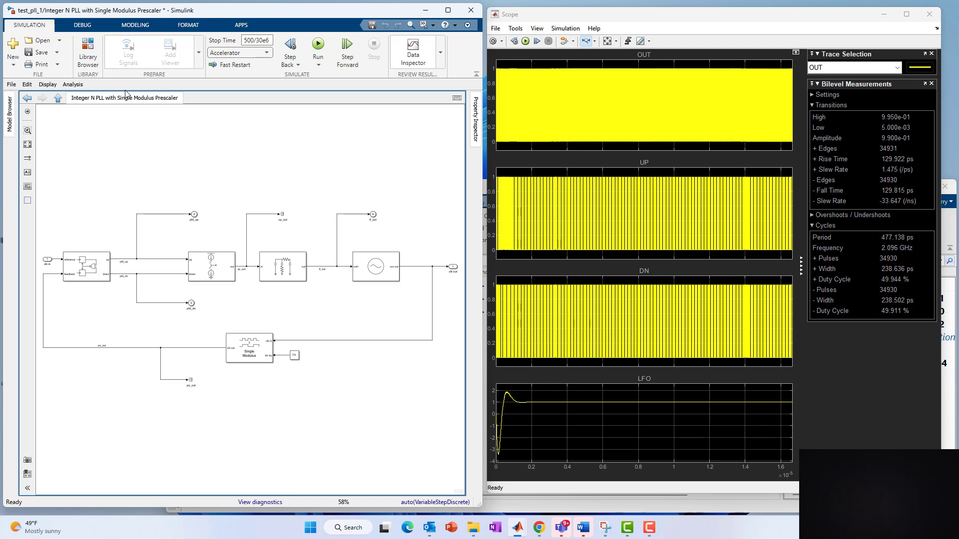
click(59, 99)
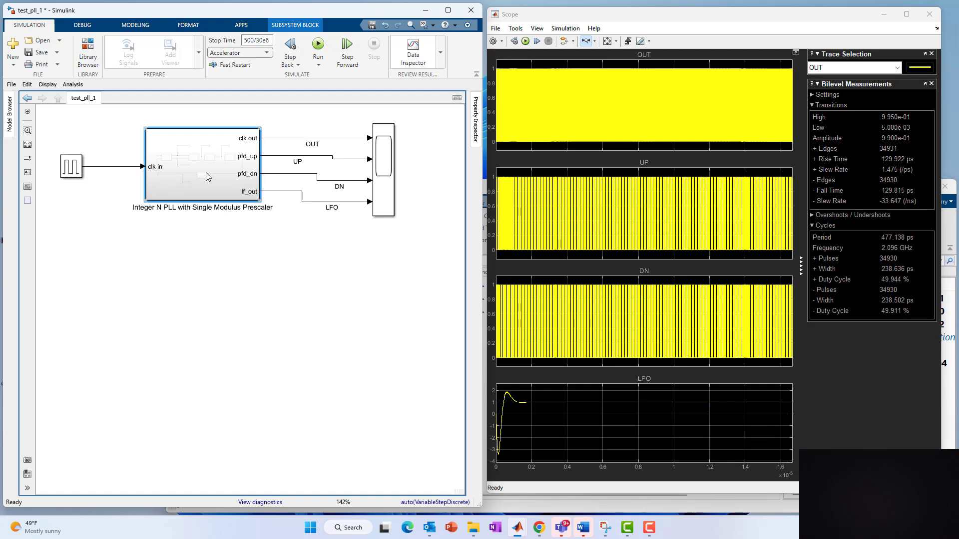
Set the voltage sensitivity of the VCO block inside the PLL subsystem to 50e6 Hz/V.
double_click(206, 173)
click(384, 260)
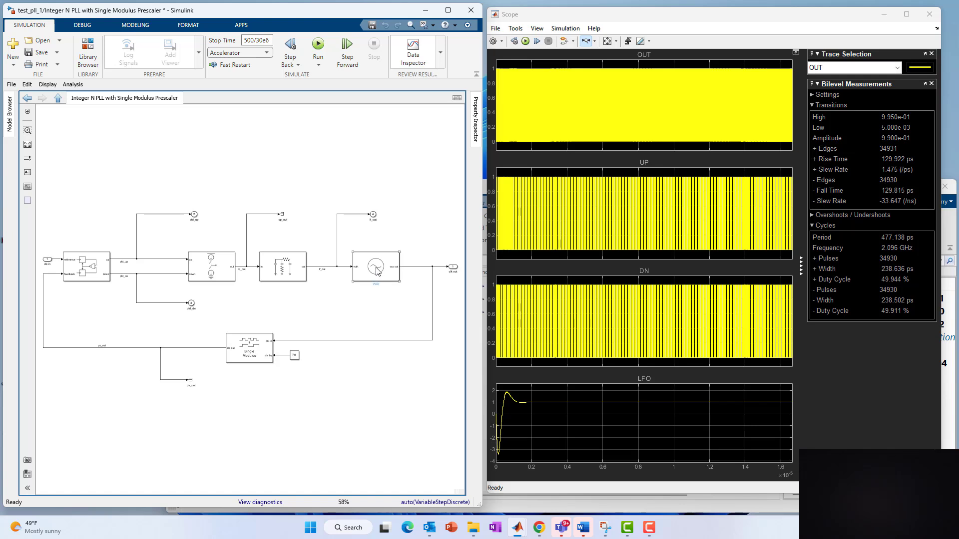
double_click(376, 270)
click(445, 302)
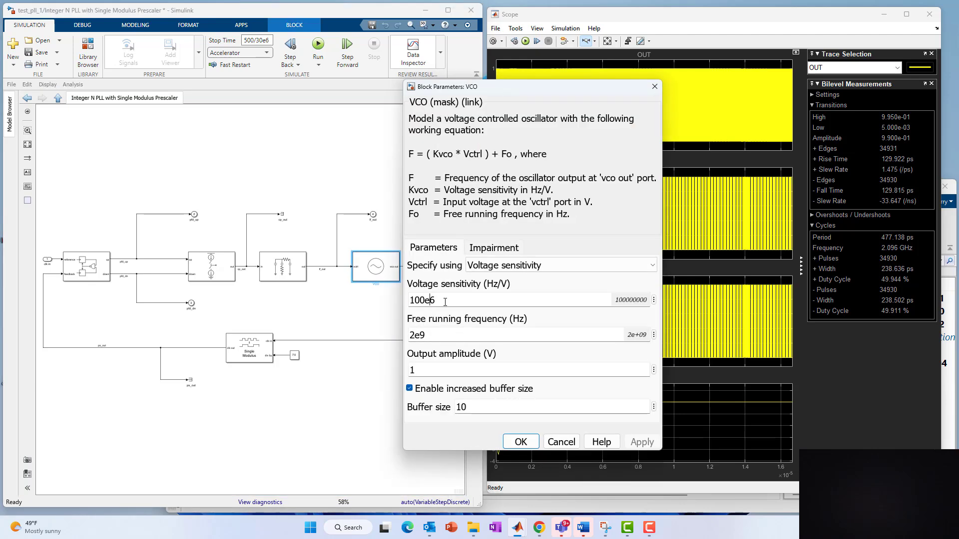
key(BackSpace)
key(BackSpace)
key(BackSpace)
text(5)
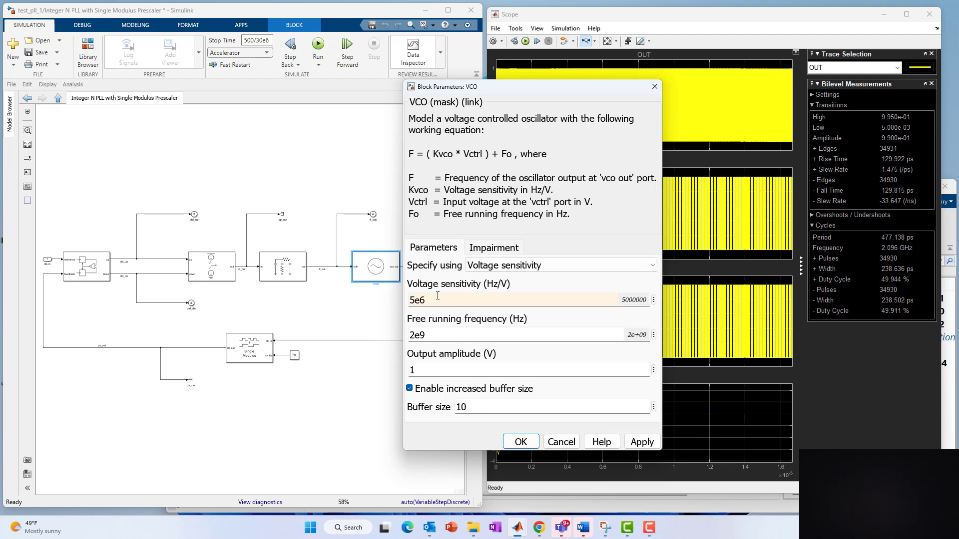
text(0)
Set the VCO block's free running frequency to 1.5e9 Hz.
click(436, 335)
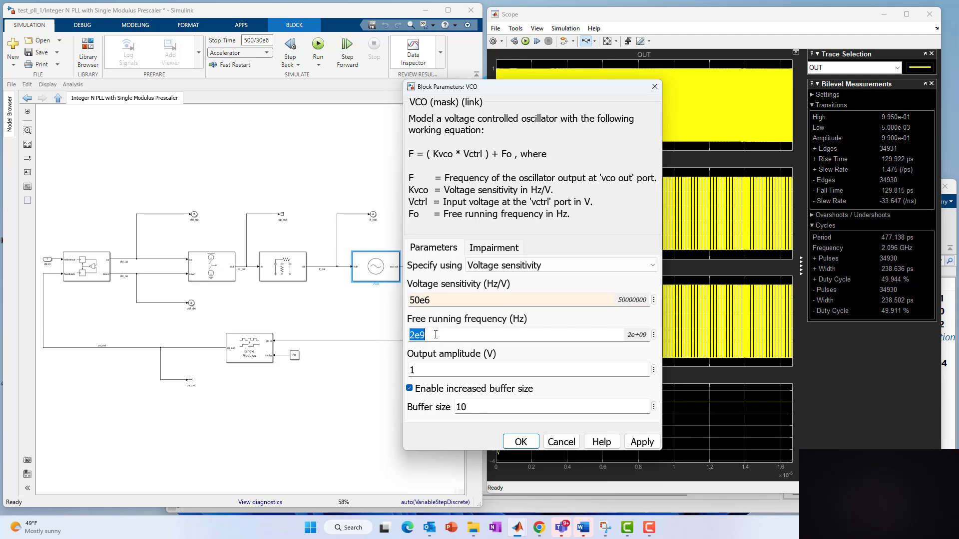
key(BackSpace)
text(1.5)
double_click(458, 301)
double_click(447, 332)
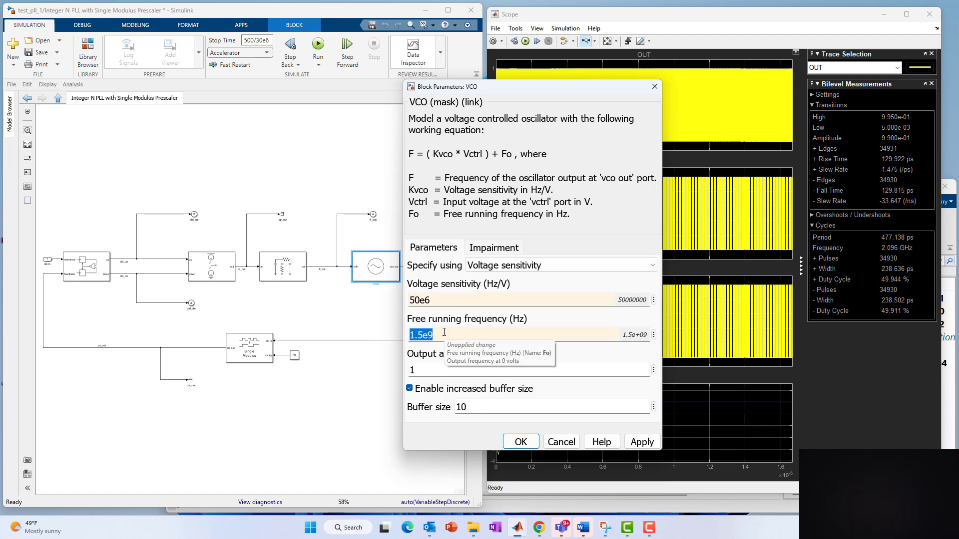
View the VCO's impairment options, accept the block's parameters and rerun the simulation.
click(447, 337)
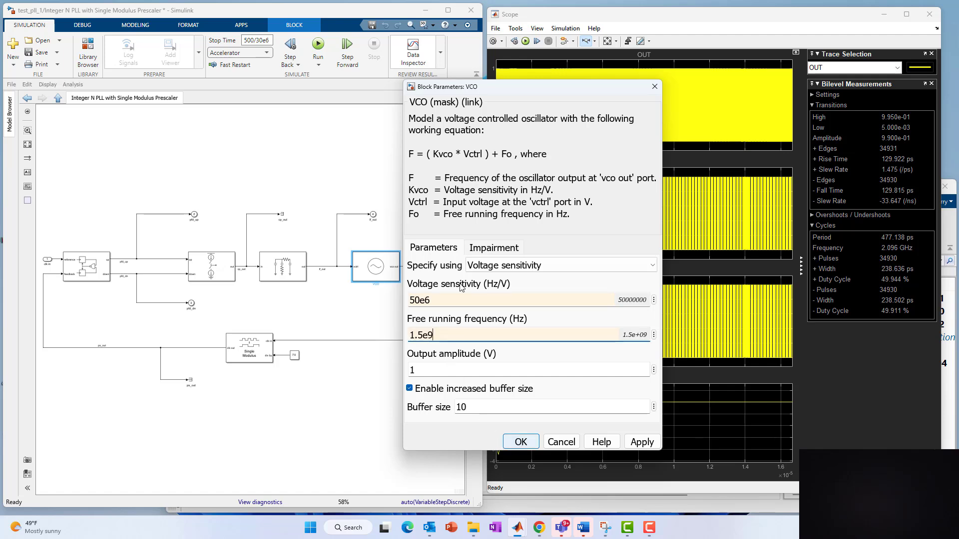
click(485, 248)
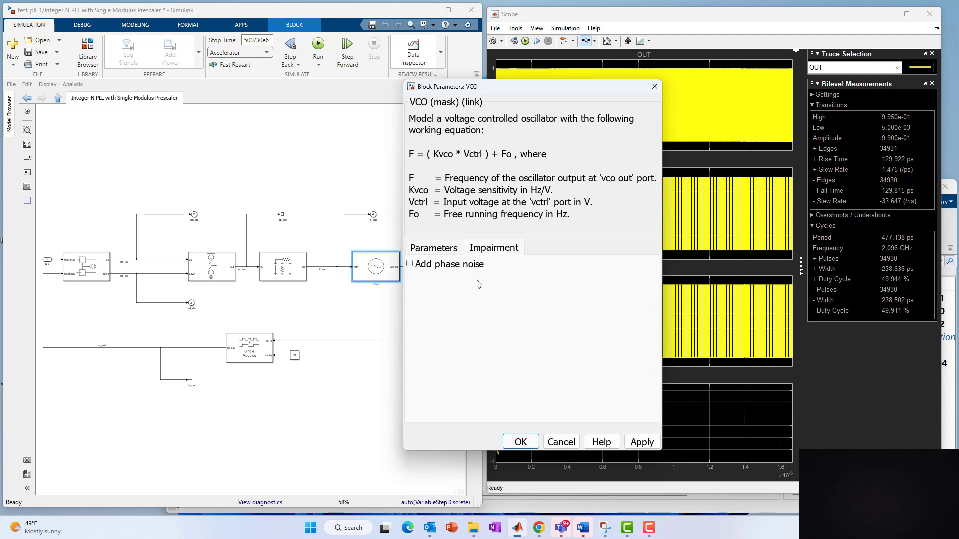
click(520, 442)
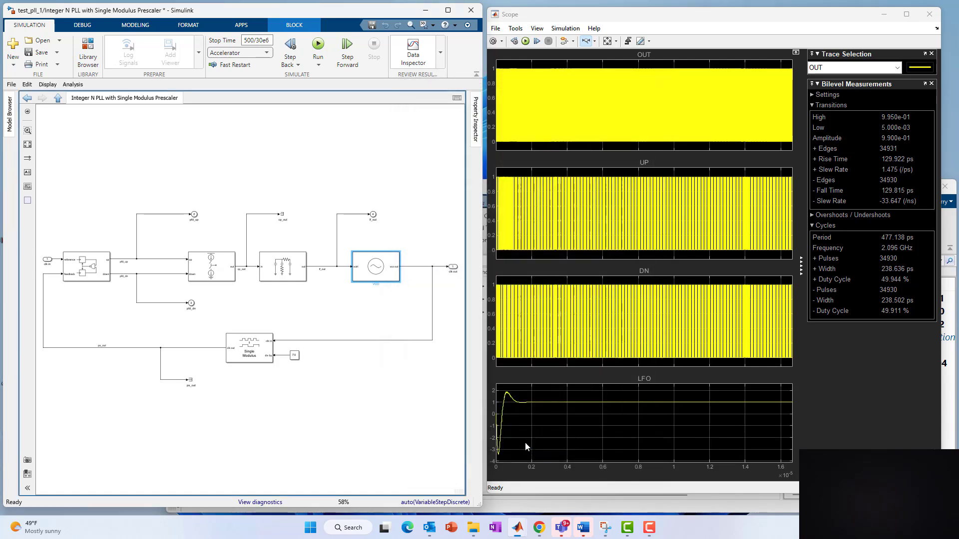
click(322, 50)
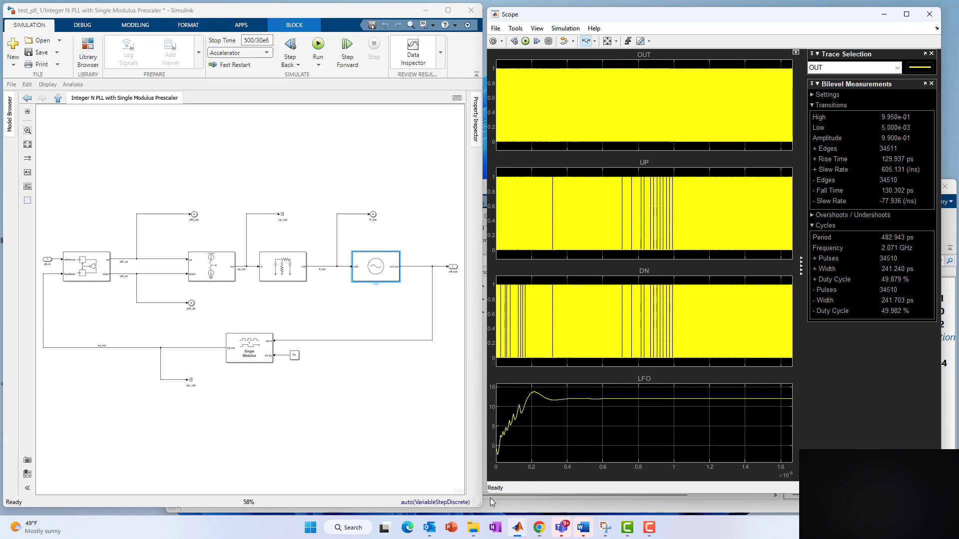
Enlarge the Scope window and examine the LFO trace's settling with vertical zooms, restoring the full view between them.
drag(487, 501, 235, 515)
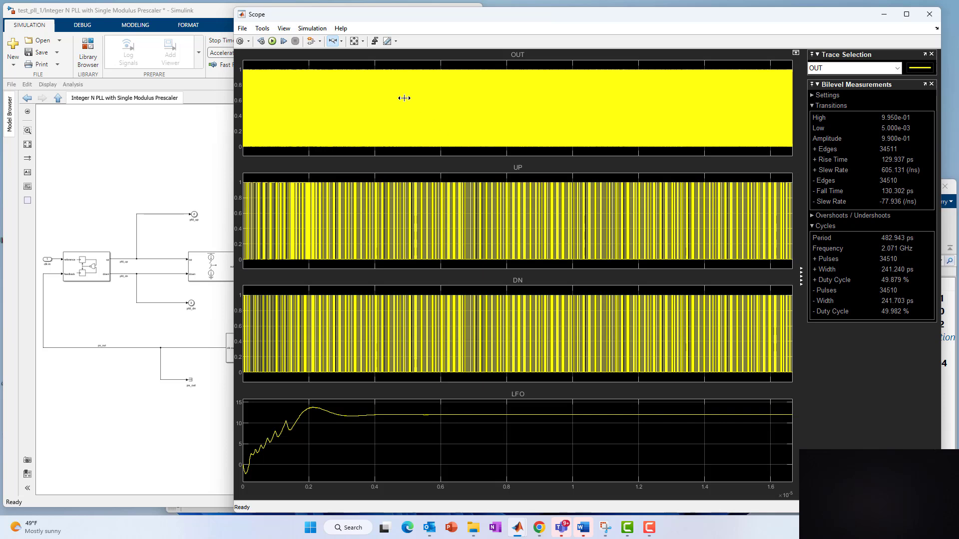
click(340, 42)
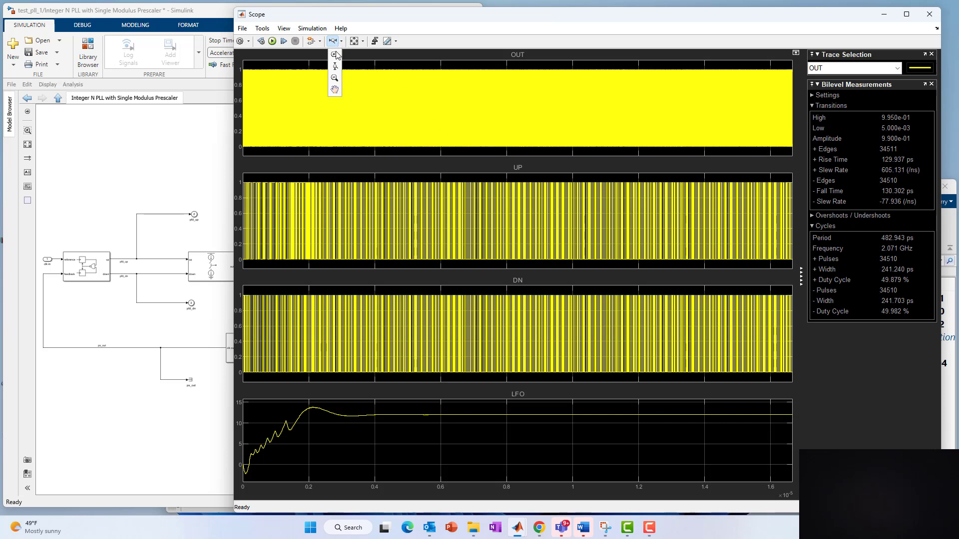
click(333, 65)
drag(480, 406, 499, 450)
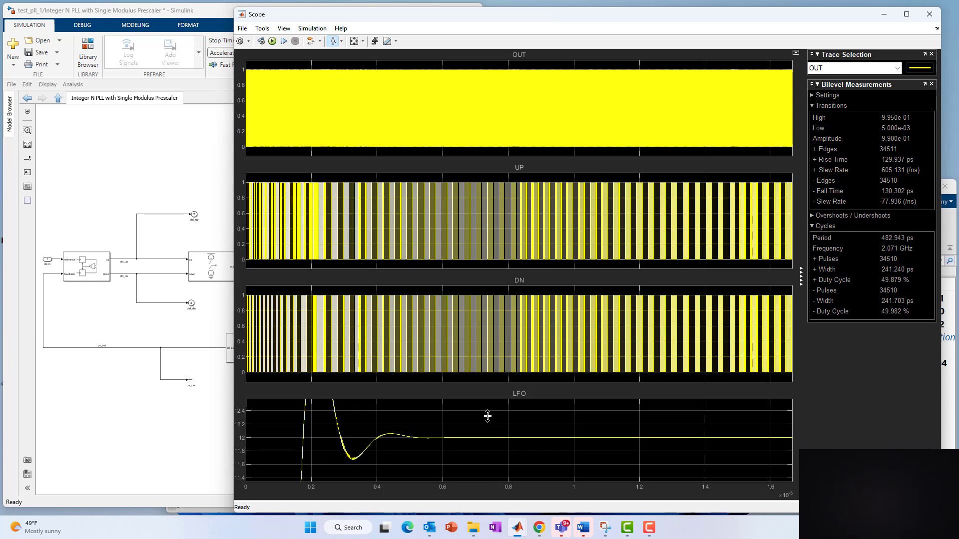
click(355, 42)
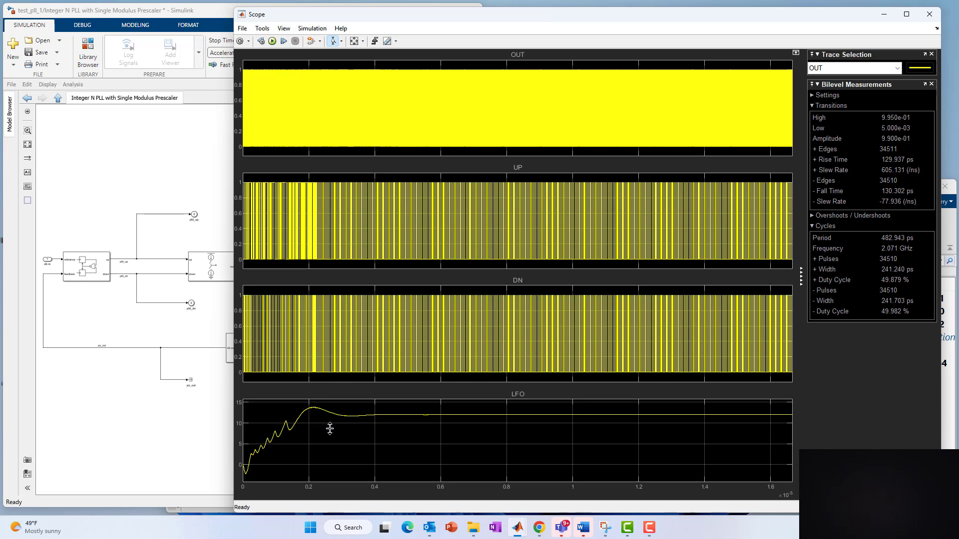
drag(322, 422, 319, 400)
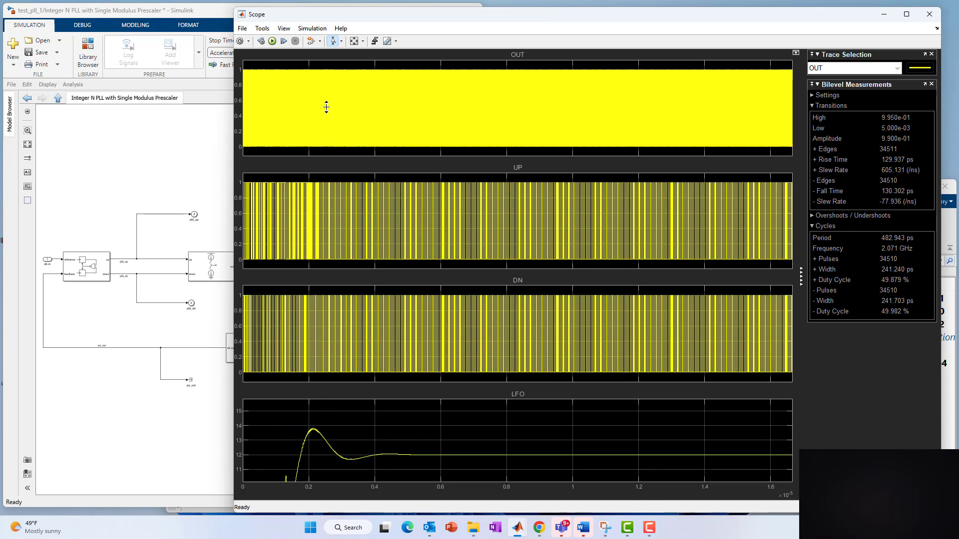
Zoom the Scope in time to about 1.6 to 2.7 µs and vertically onto the LFO overshoot ripple.
click(344, 42)
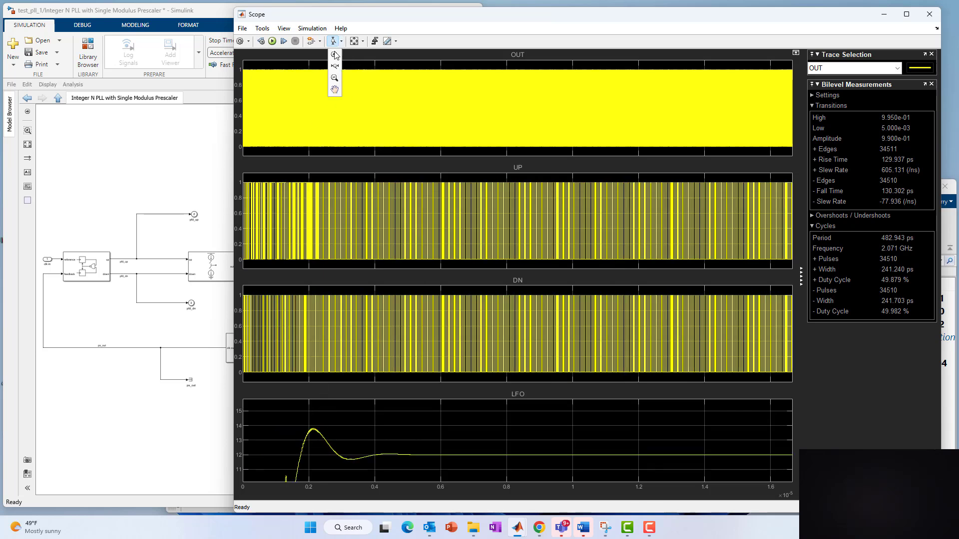
click(333, 67)
drag(296, 438, 331, 434)
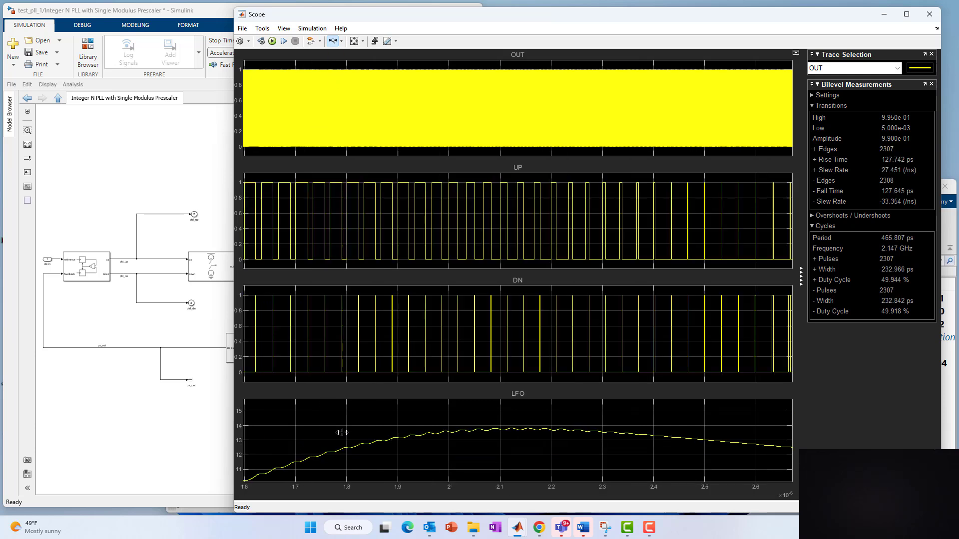
click(343, 42)
click(333, 79)
drag(519, 420, 521, 440)
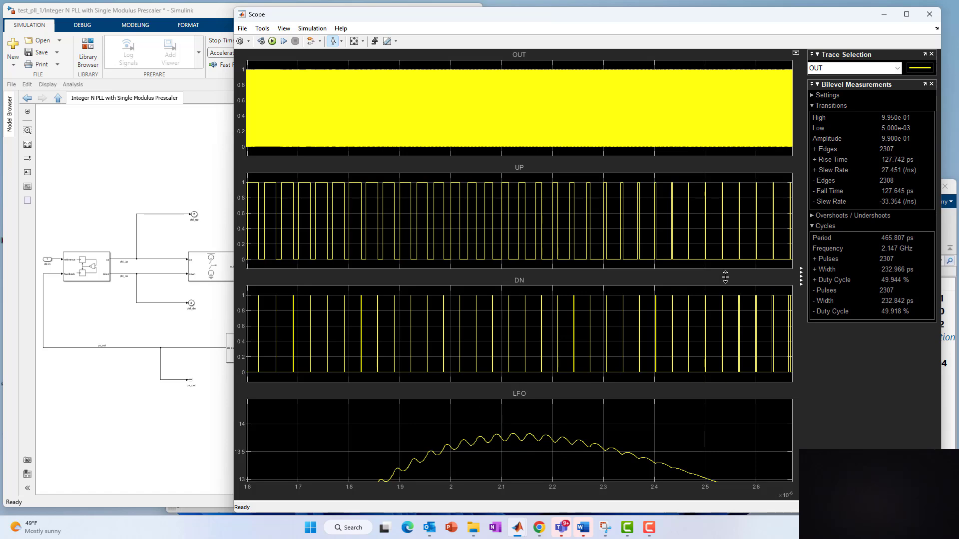
Switch the Scope's bilevel measurements to the LFO trace and rescale the axes to the full simulation.
click(848, 72)
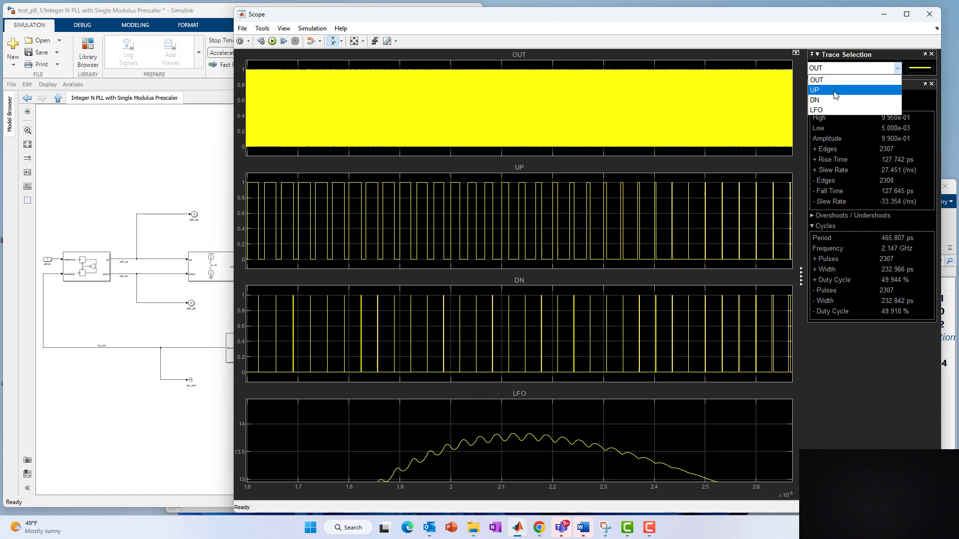
click(831, 109)
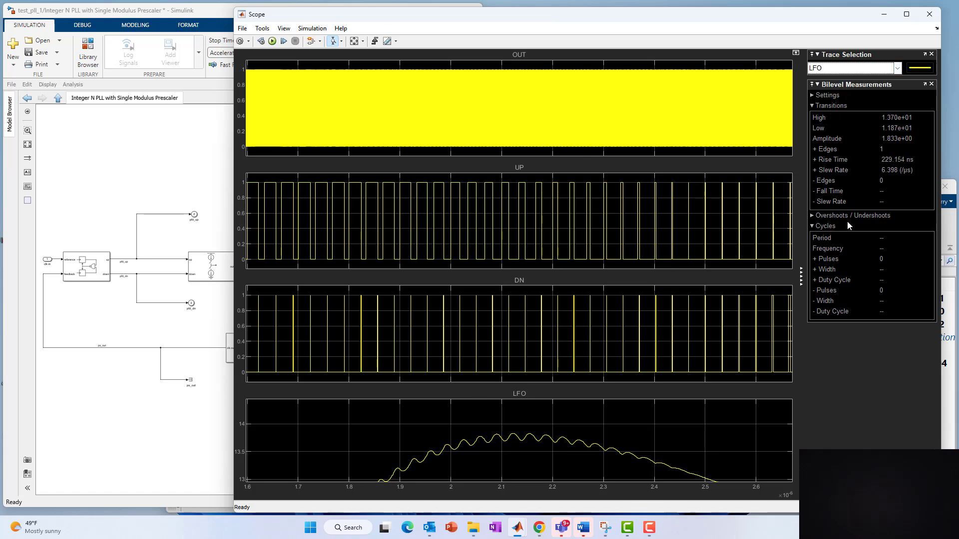
click(363, 41)
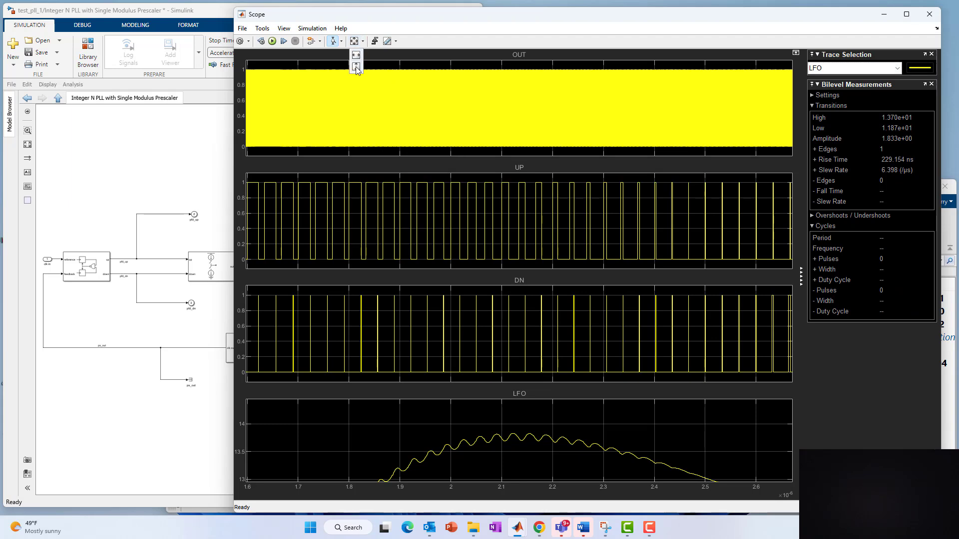
click(356, 68)
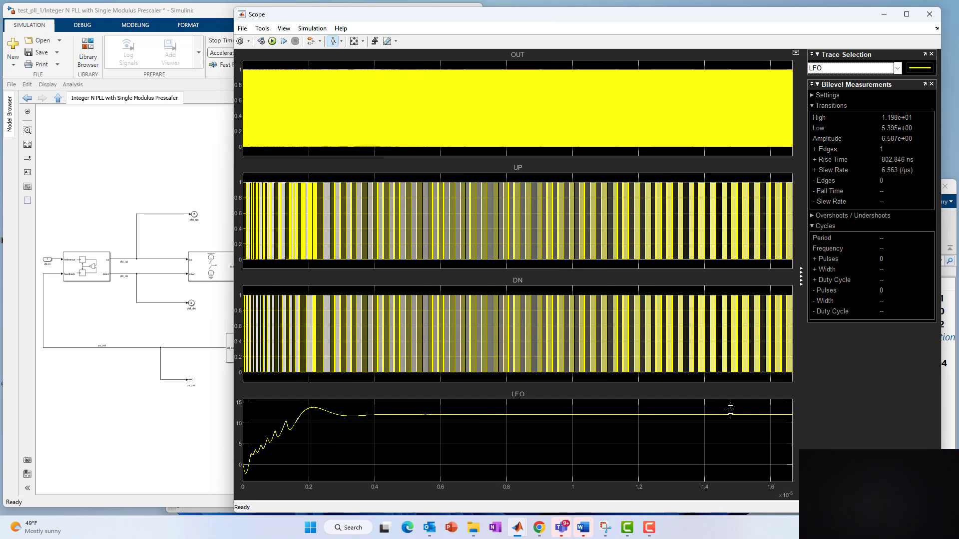
Zoom in time on the LFO peak at about 2 to 2.2 µs and autoscale the vertical axis to its ripple.
click(342, 43)
click(338, 67)
drag(297, 411, 329, 407)
drag(459, 407, 552, 404)
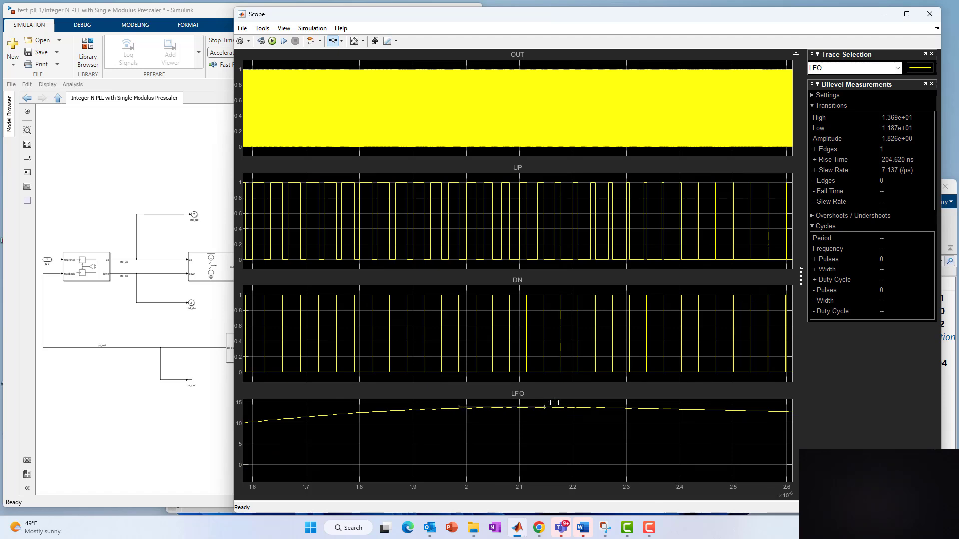
click(363, 41)
click(358, 69)
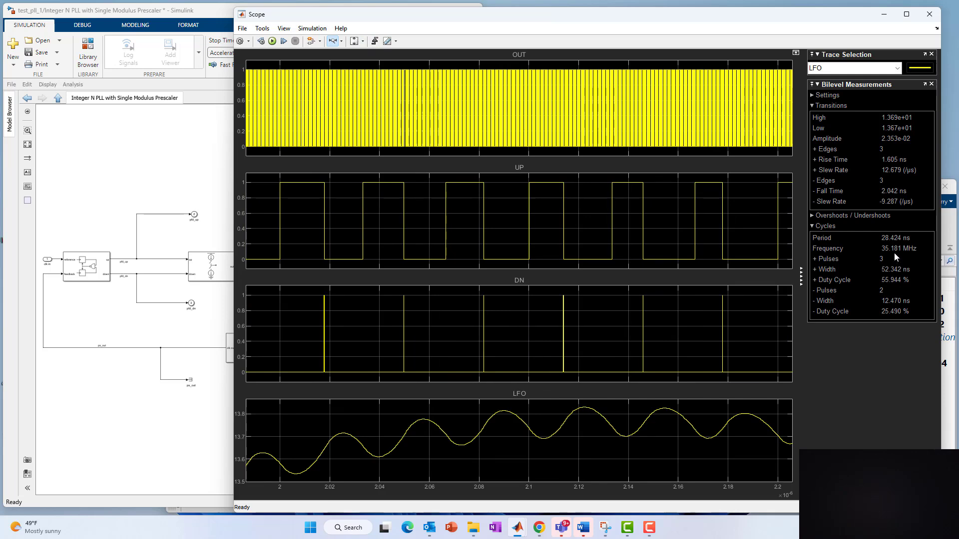
Measure the frequency of the UP trace and of the DN trace with the bilevel measurements.
click(874, 72)
click(817, 111)
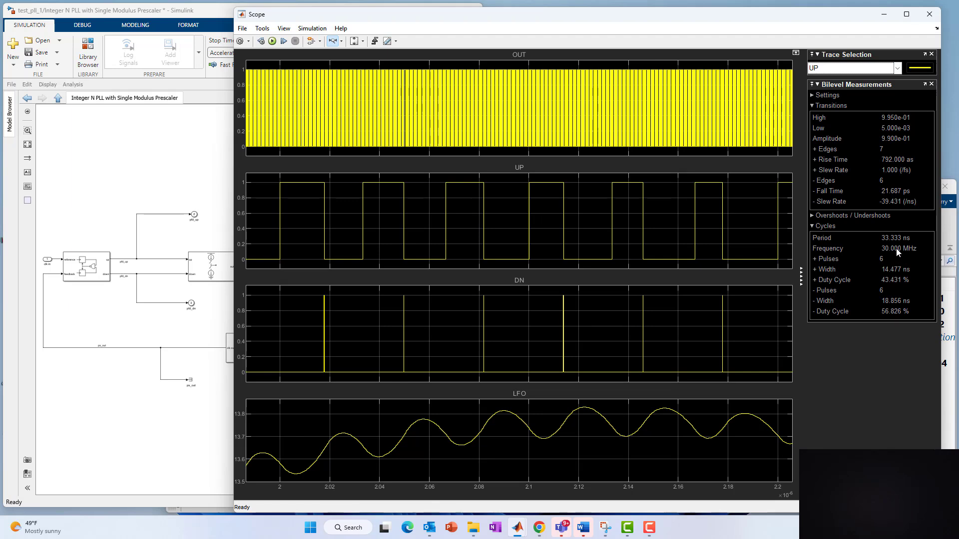
click(843, 70)
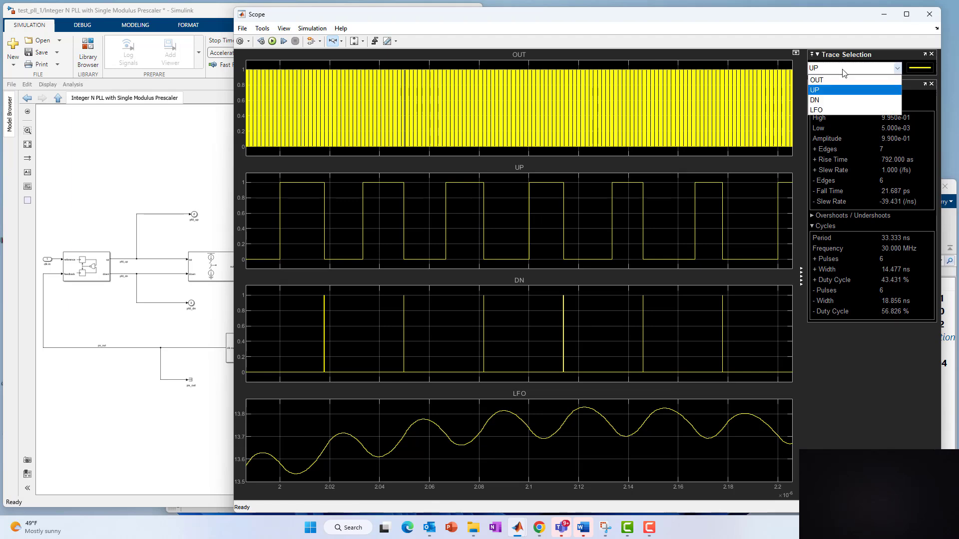
click(834, 96)
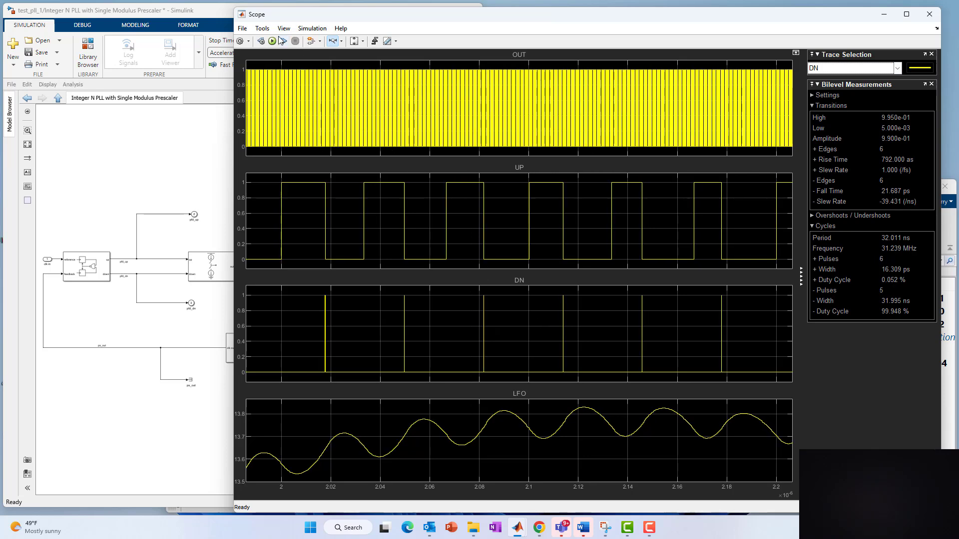
click(263, 29)
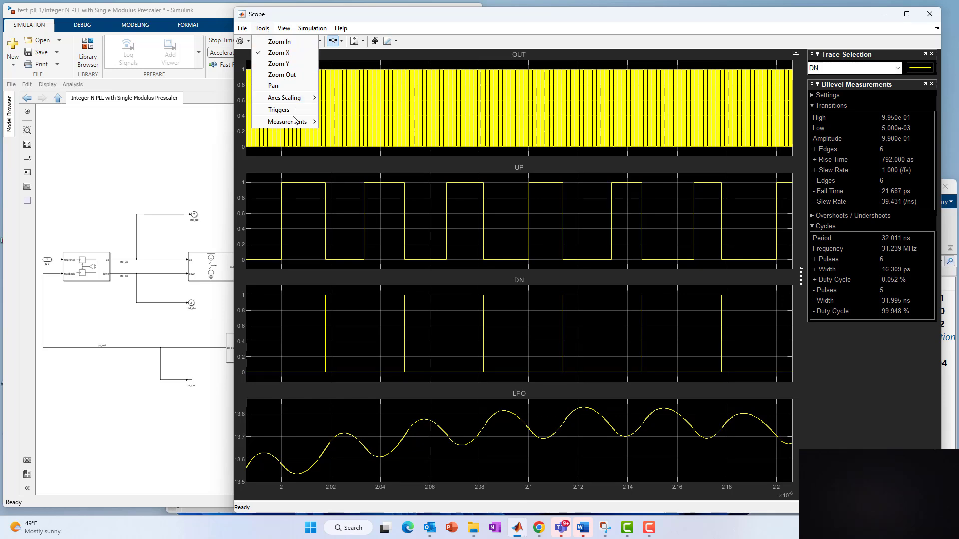
mouse_move(294, 123)
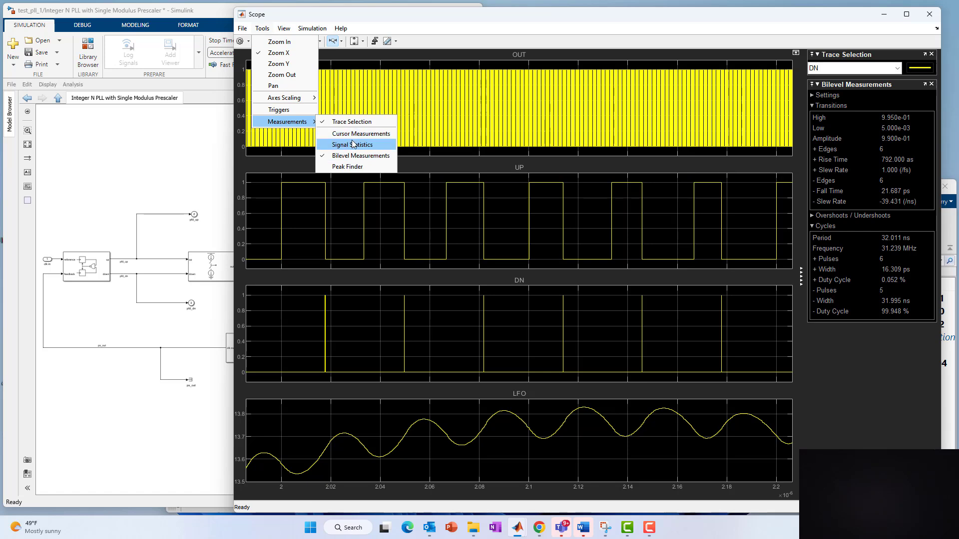
click(356, 18)
click(170, 144)
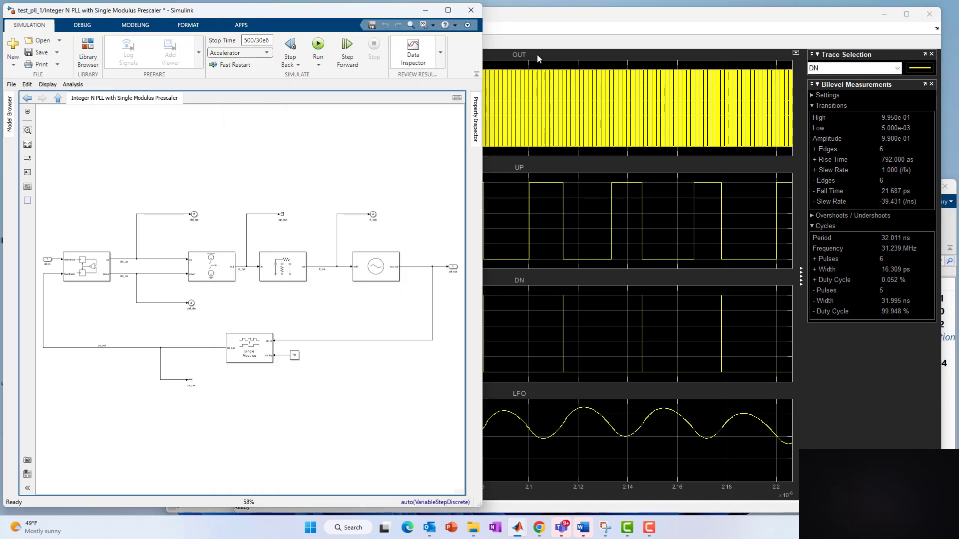
click(549, 15)
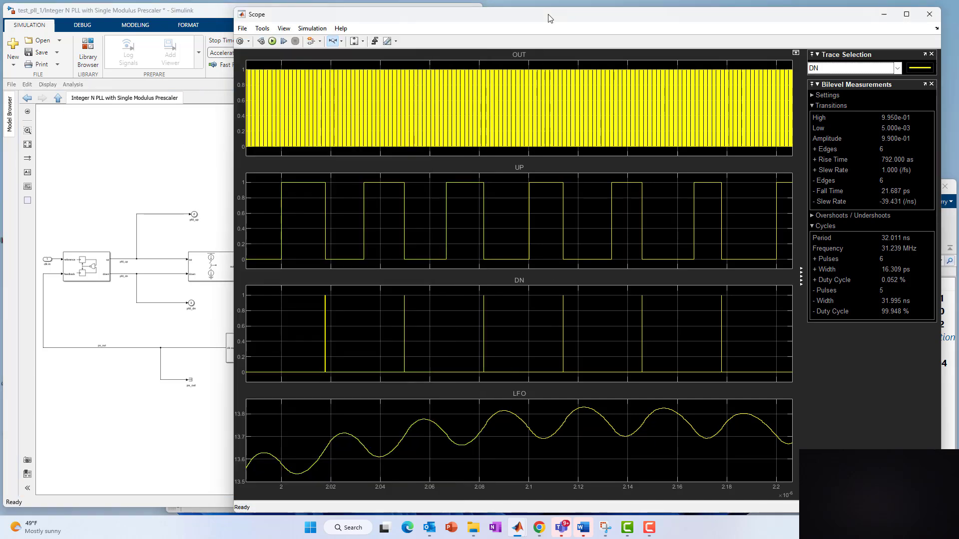
Restore the full time range, widen the Scope window and zoom in on about the first 0.45 µs of the traces.
click(364, 42)
click(355, 68)
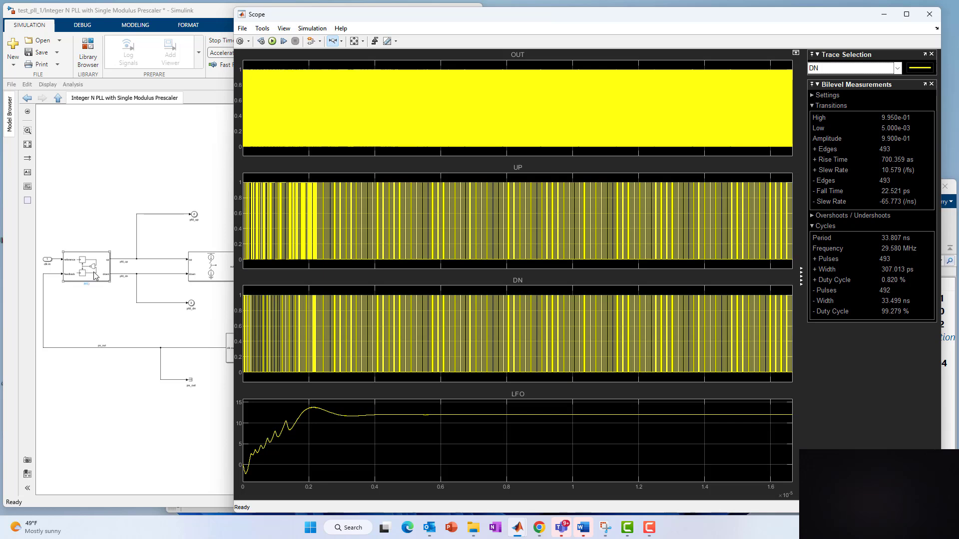
click(76, 277)
click(215, 273)
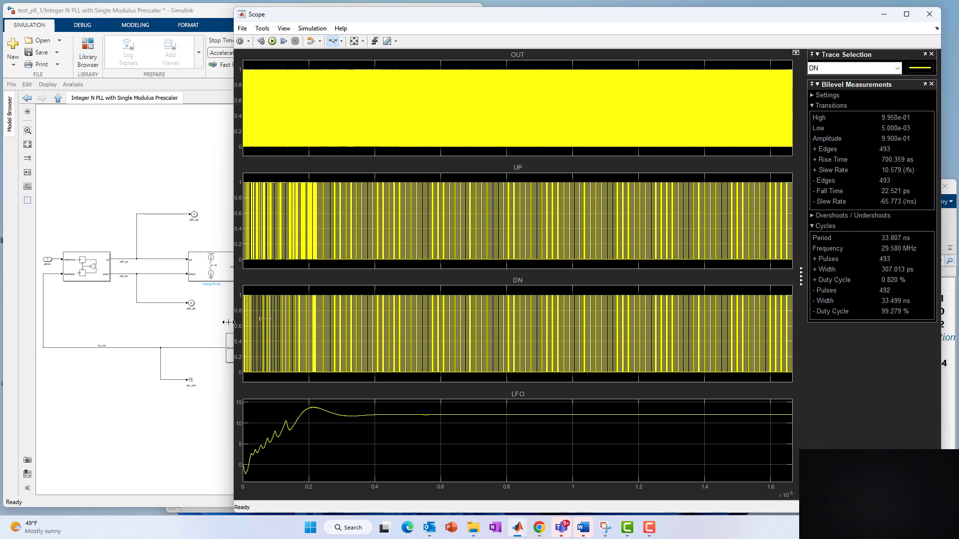
drag(273, 319, 243, 322)
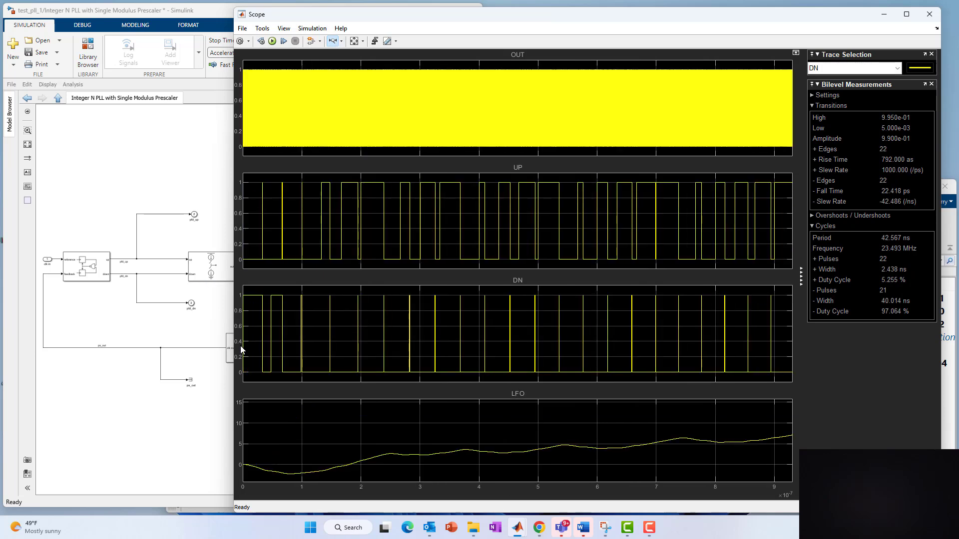
drag(231, 350, 69, 350)
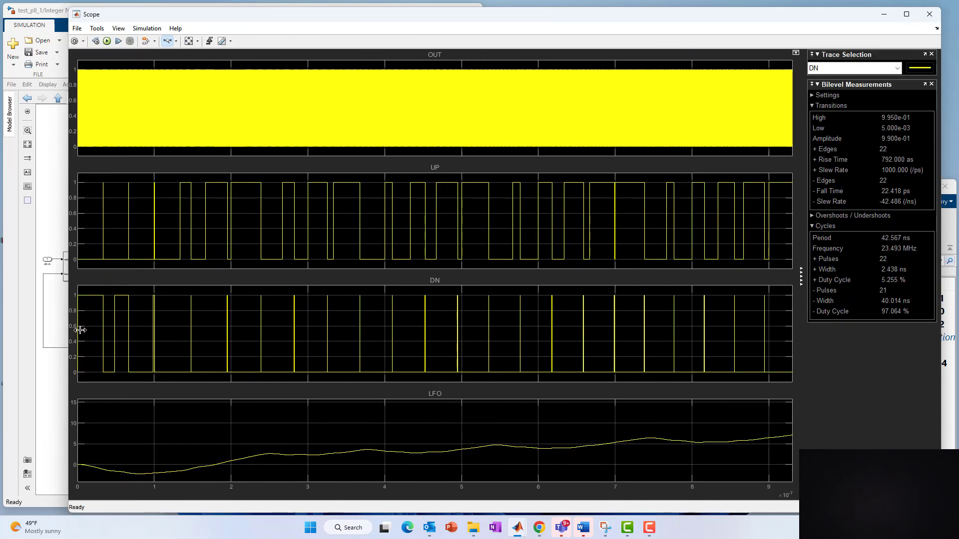
drag(80, 330, 436, 328)
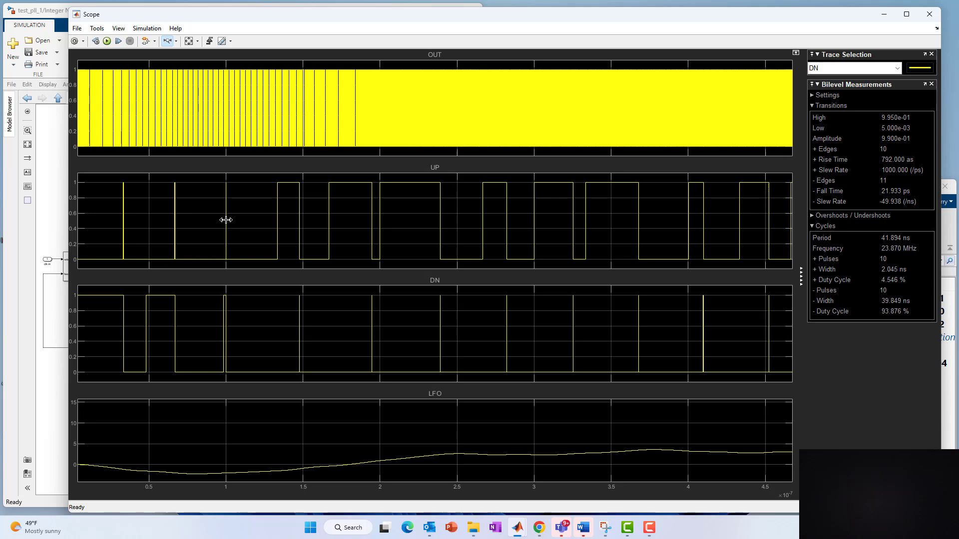
Examine the UP and DN pulses around 0.1 to 0.15 µs, refit the axes and zoom to about the first 0.3 µs.
drag(211, 224, 310, 231)
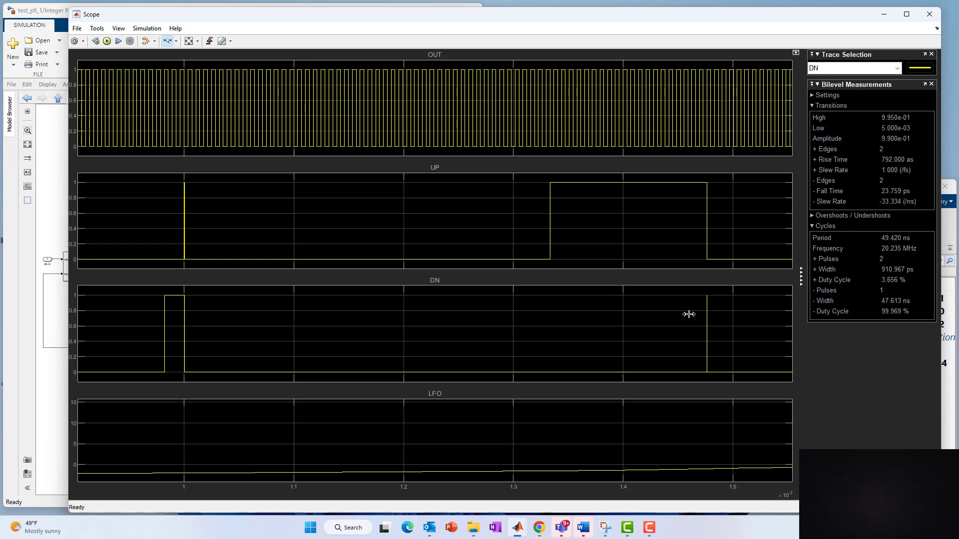
scroll(427, 320, down, 2)
click(193, 42)
drag(67, 215, 158, 218)
drag(86, 220, 204, 218)
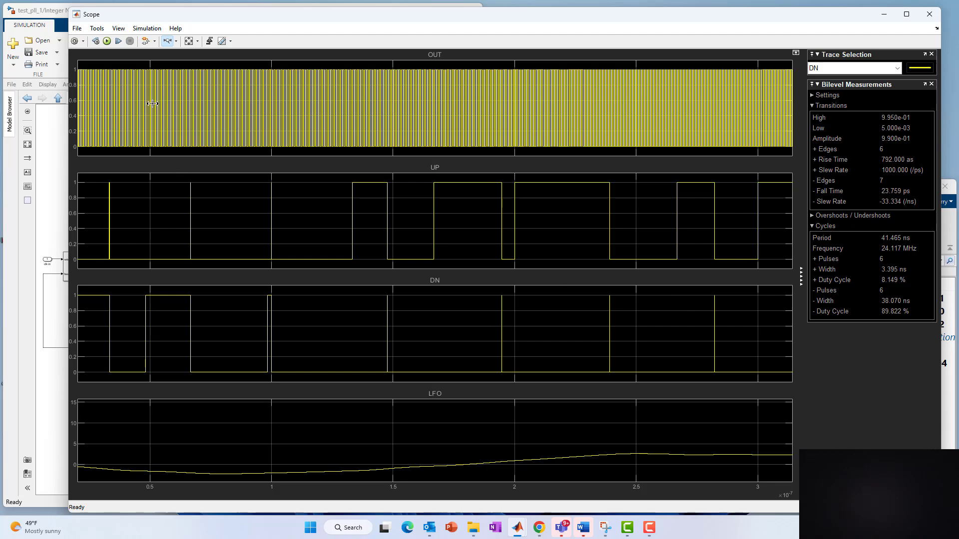
Restore the Scope's full range, narrow its window beside the model and return to the top-level test_pll_1 diagram.
click(188, 41)
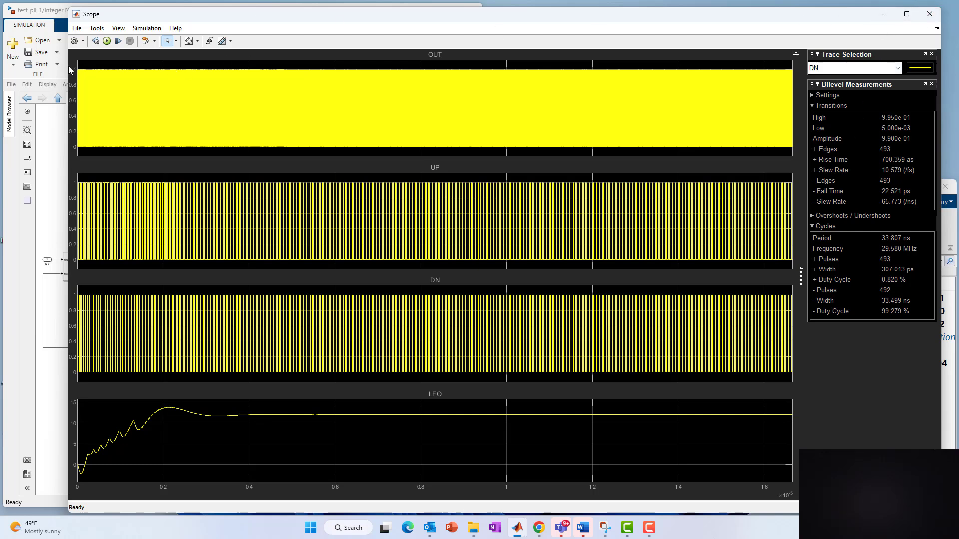
drag(67, 65, 500, 93)
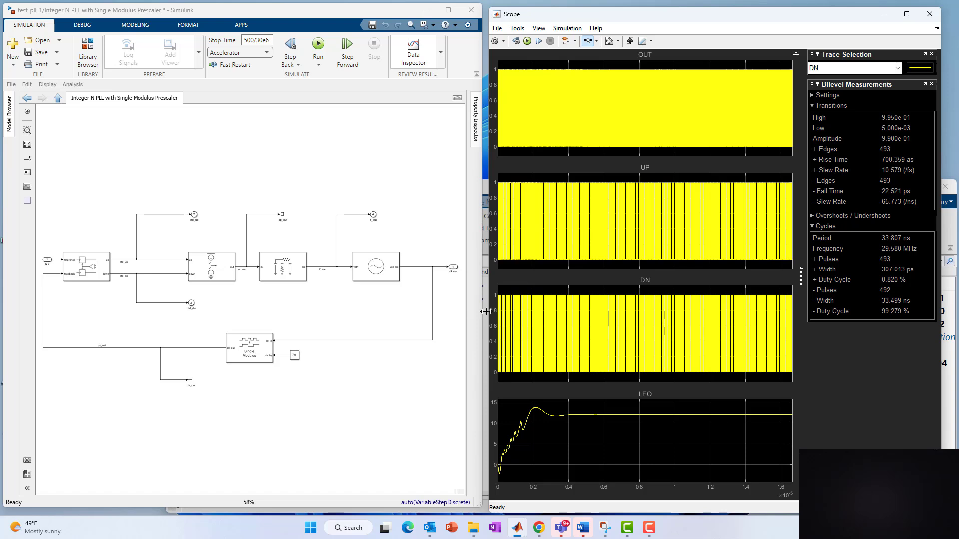
click(59, 98)
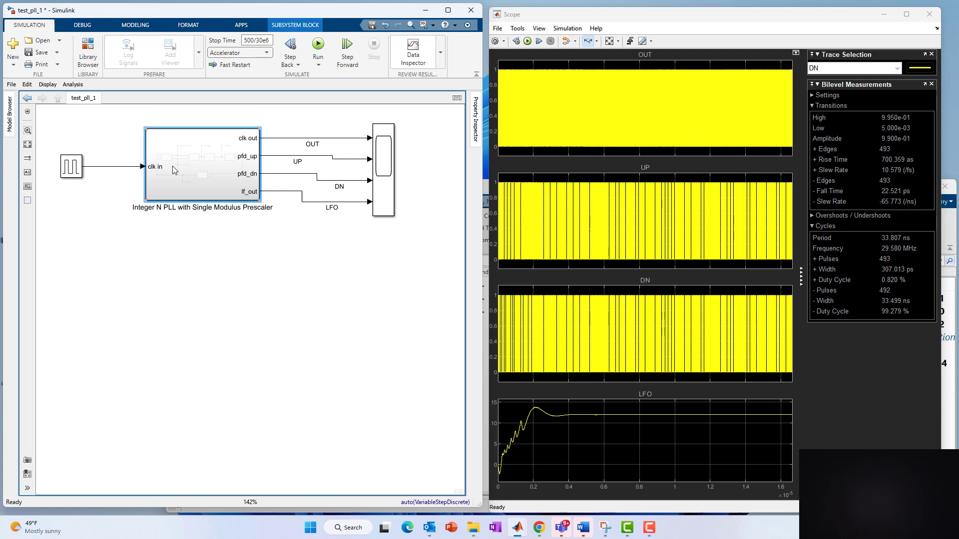
Copy the Integer N PLL block into the empty area below, comment out the copy and widen the model window.
drag(180, 183, 107, 417)
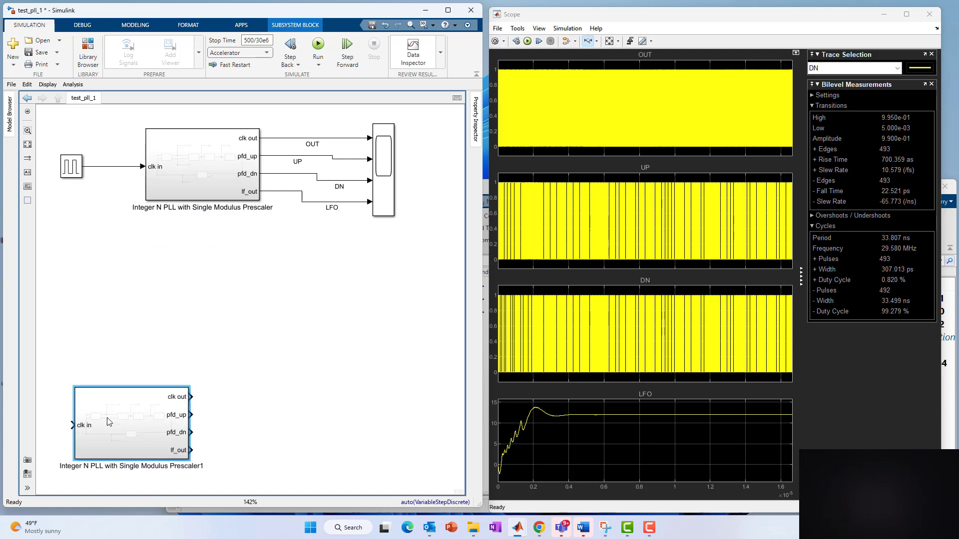
right_click(107, 418)
click(145, 178)
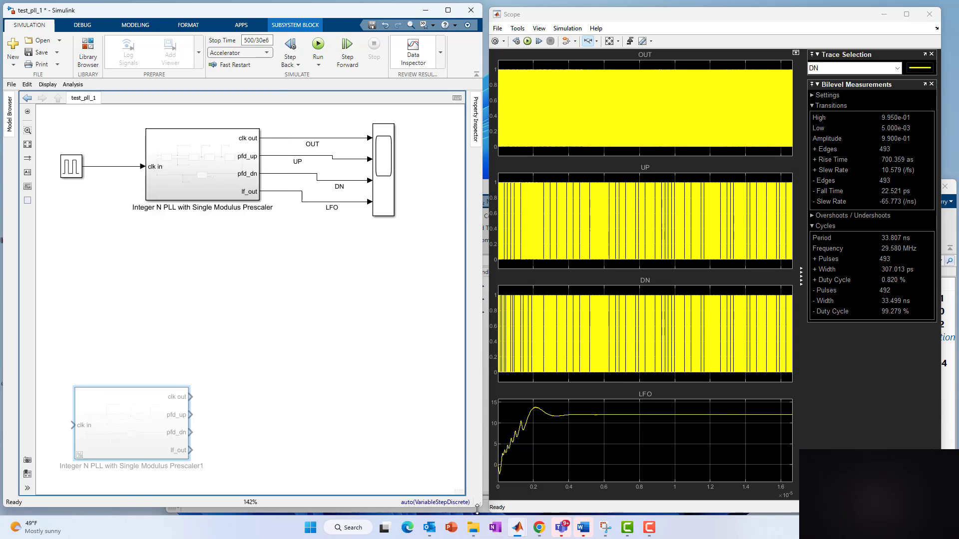
drag(480, 507, 815, 509)
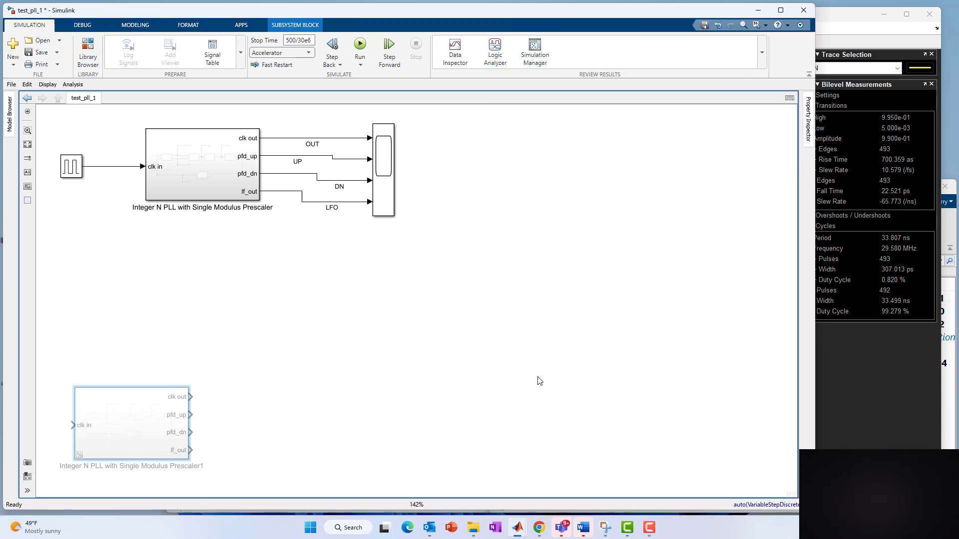
Delete the original Integer N PLL block with its signal lines and move the Scope to the far end of the canvas.
drag(300, 125, 321, 225)
key(Delete)
drag(378, 179, 773, 194)
click(202, 158)
key(Delete)
click(107, 166)
key(Delete)
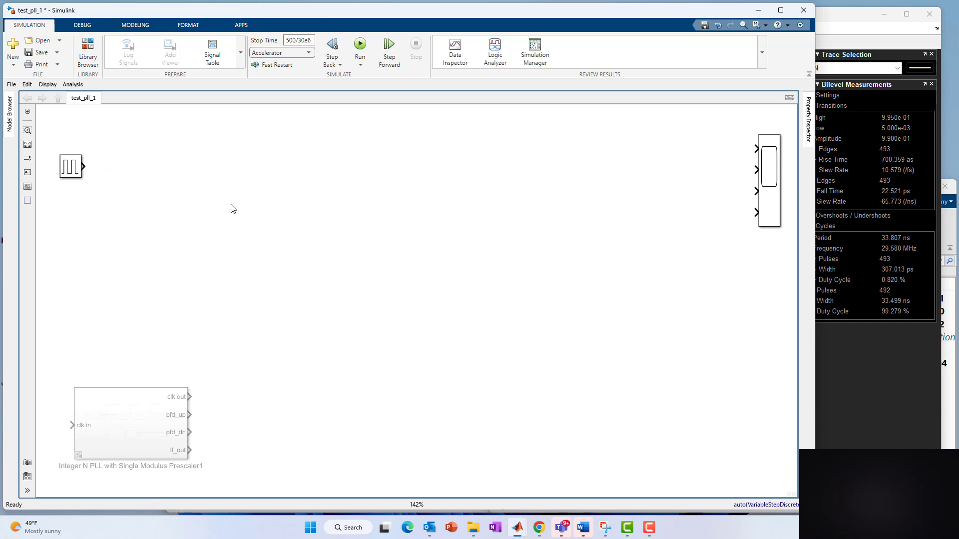
Add a PFD block beside the pulse generator and connect the generator to its reference input.
double_click(231, 208)
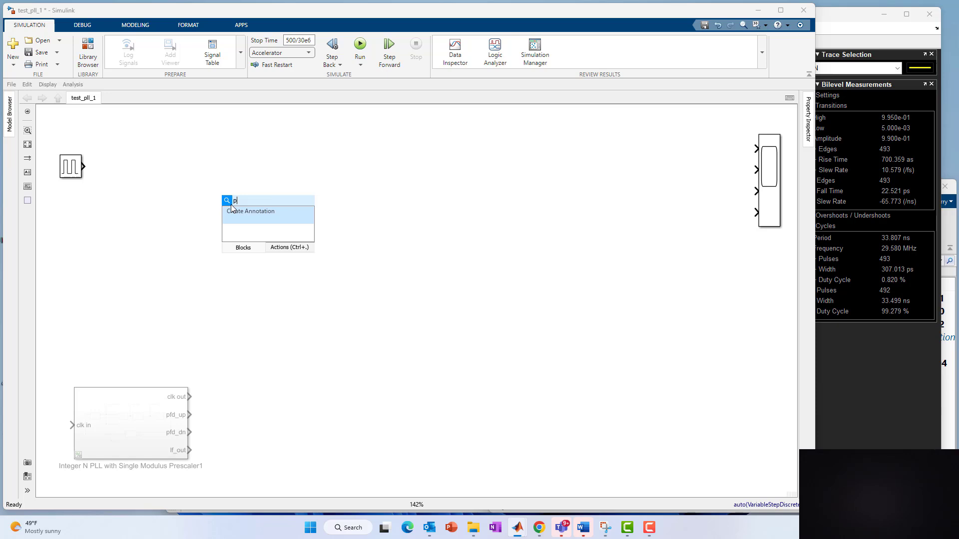
text(pfd)
click(235, 212)
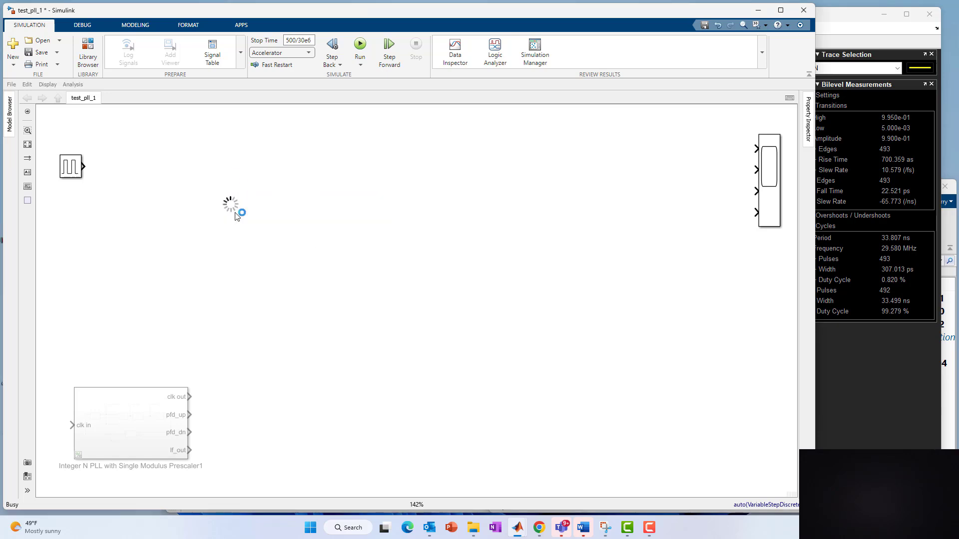
drag(235, 208, 186, 189)
click(116, 182)
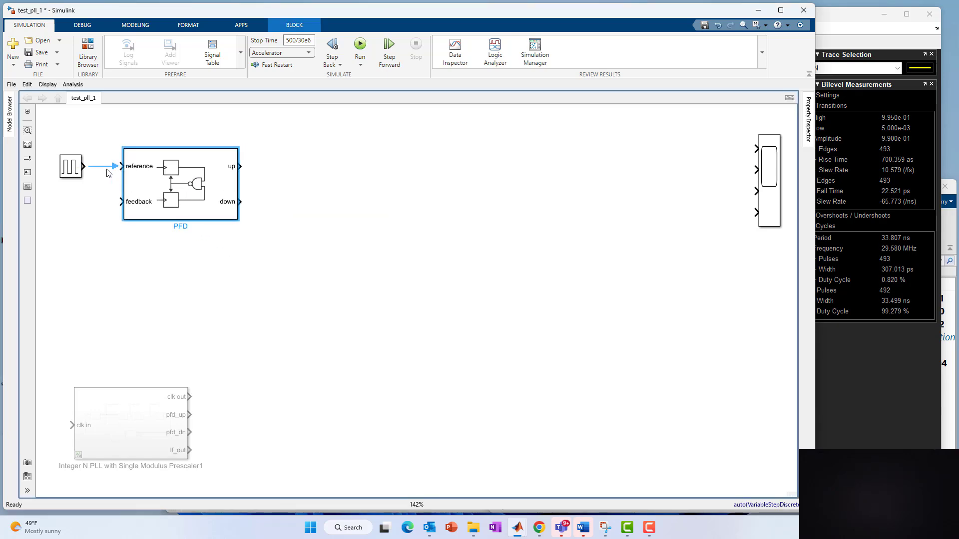
Add a Charge Pump block after the PFD and connect the up and down signals to it.
double_click(357, 234)
text(char)
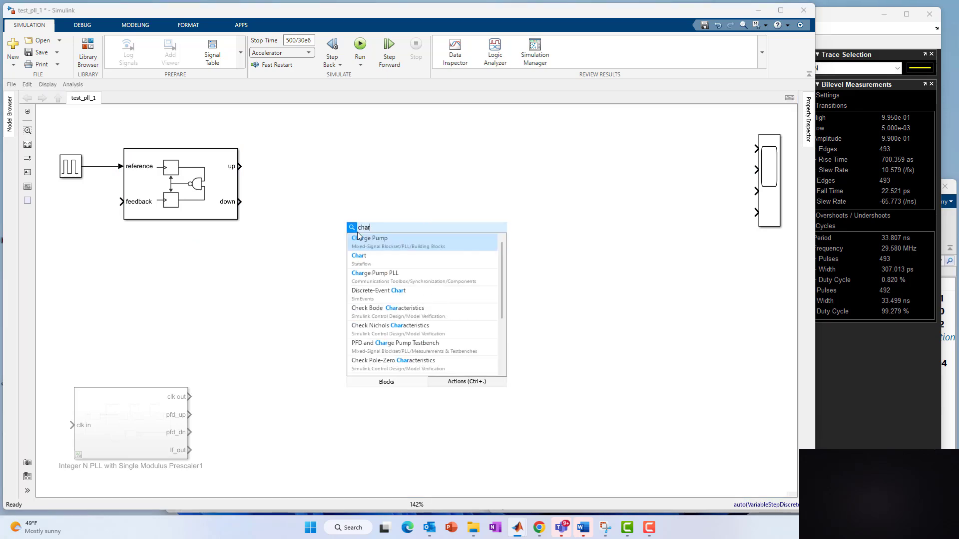
click(363, 242)
drag(325, 237, 307, 189)
click(254, 166)
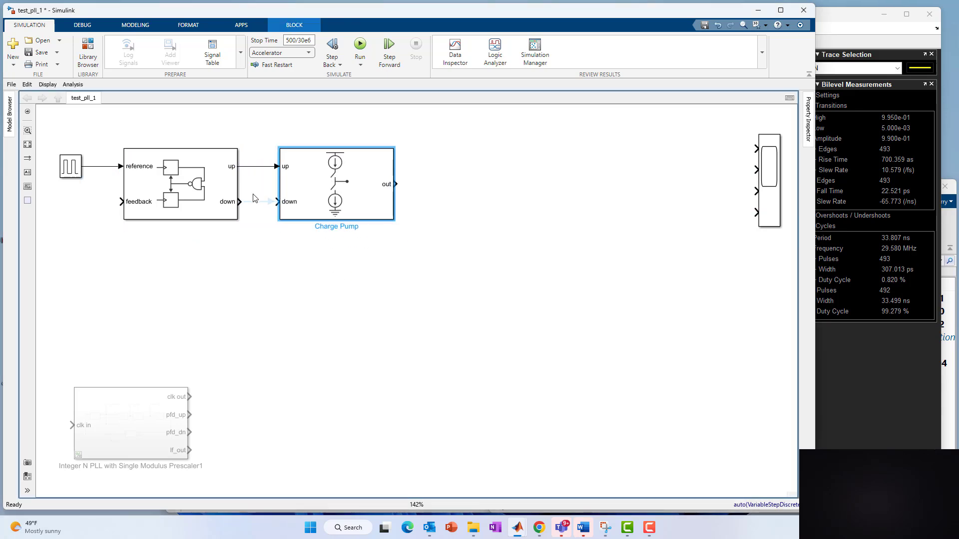
click(255, 202)
Add a Loop Filter block after the charge pump and connect the charge pump output to its input.
click(388, 285)
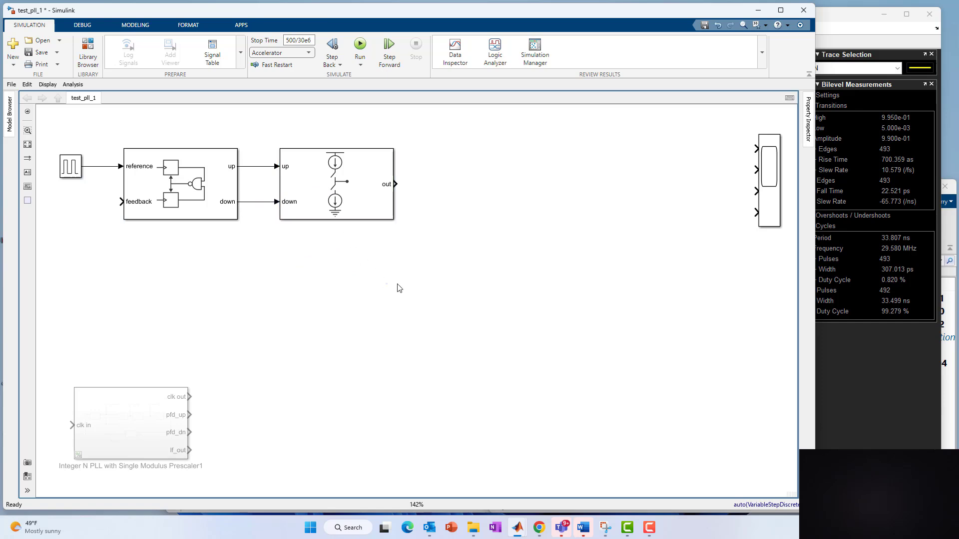
text(l)
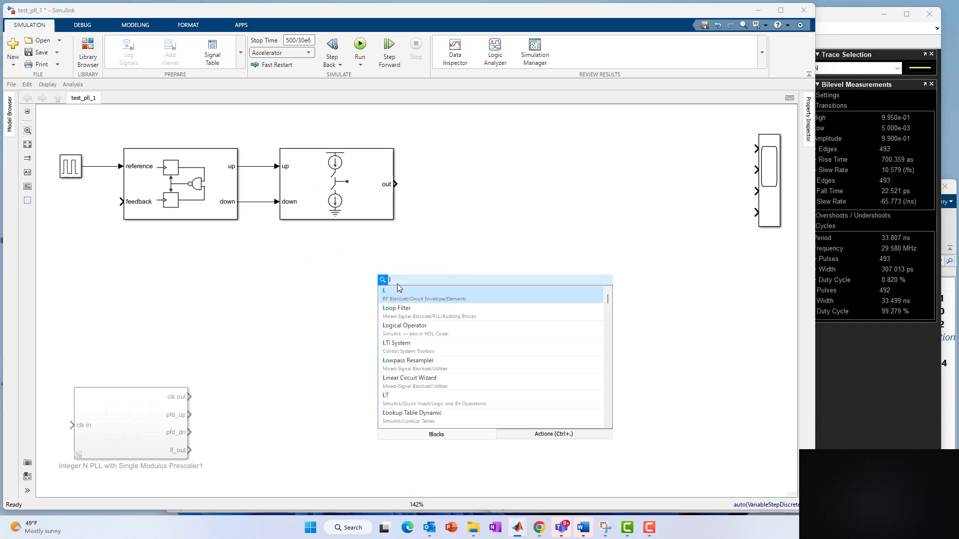
text(oo)
key(Return)
drag(398, 279, 479, 192)
Add a VCO block between the loop filter and the Scope, wired to both, and align the Scope's first input with the VCO output.
click(574, 319)
text(vco)
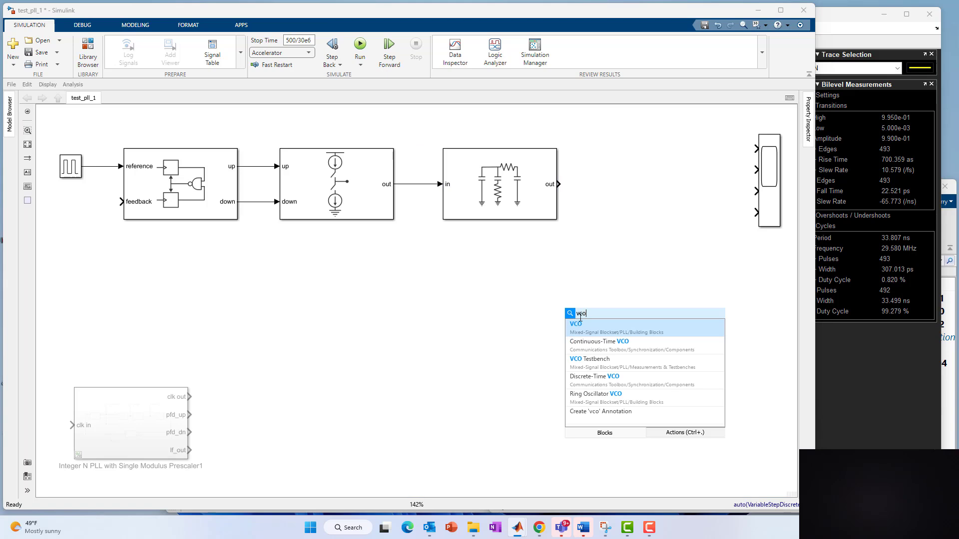
key(Return)
drag(595, 312, 755, 149)
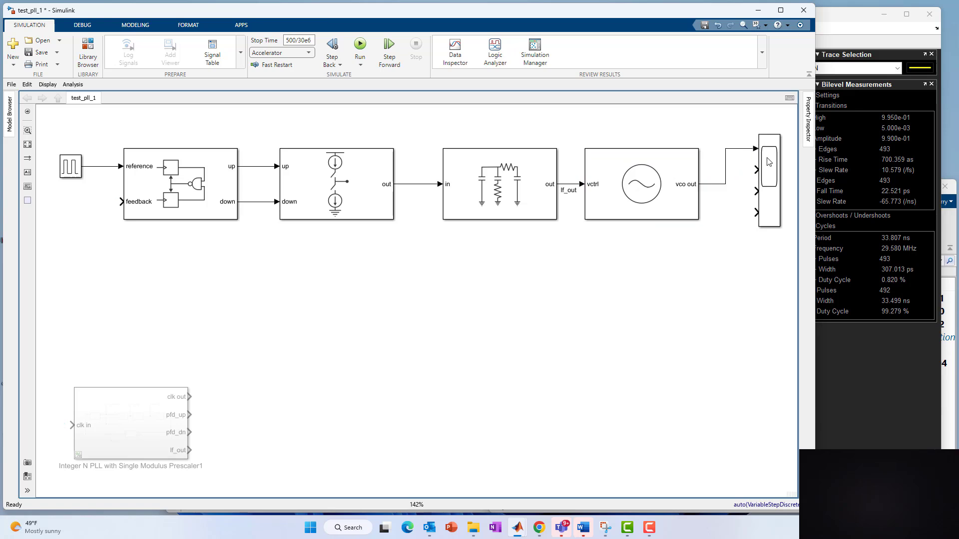
drag(771, 210, 771, 244)
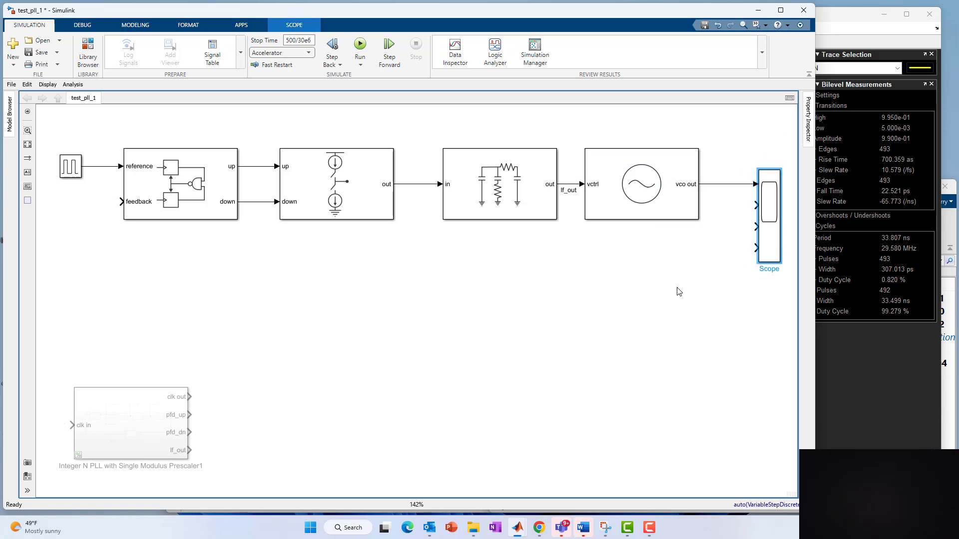
click(195, 231)
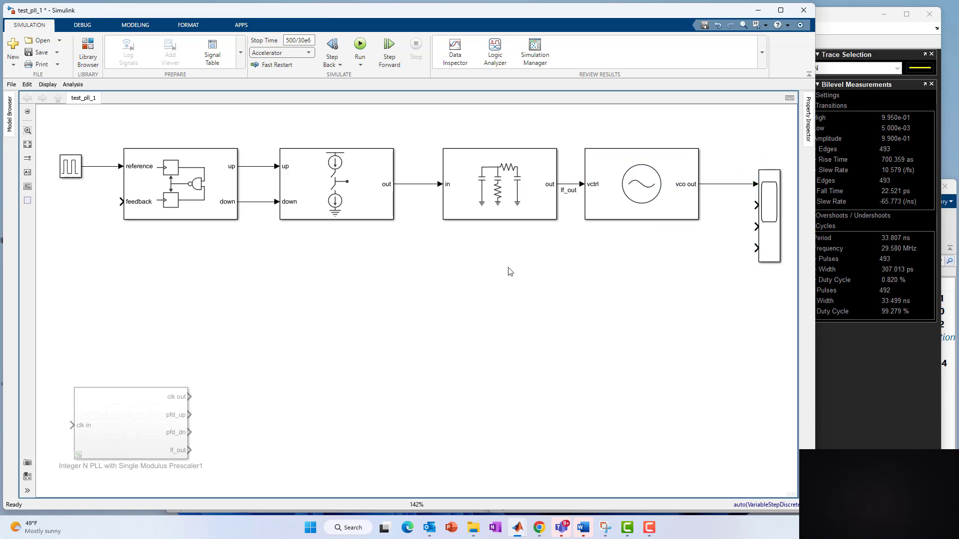
Add a Single Modulus Prescaler rotated 180° below the chain, connecting its clk in to the VCO output and its clk out to the PFD feedback input.
double_click(420, 319)
text(single)
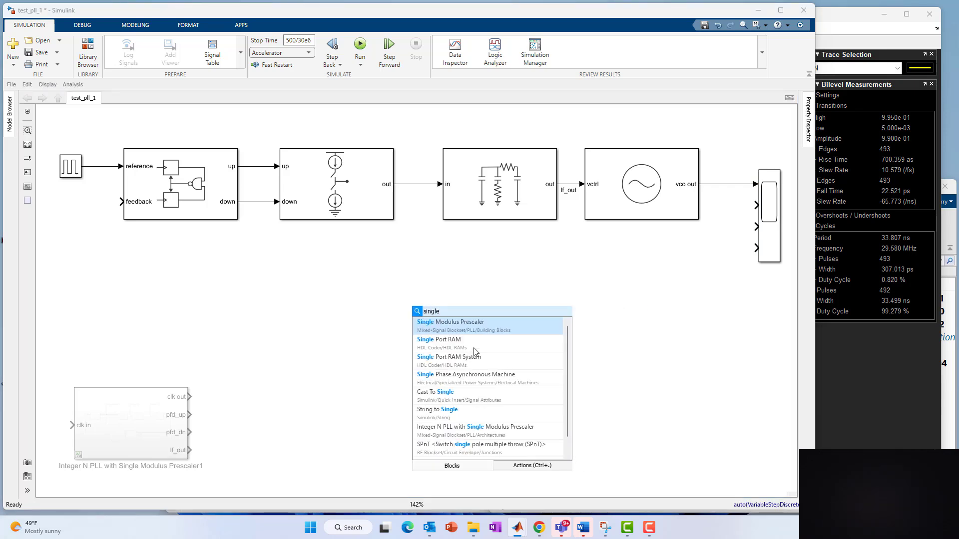
click(459, 326)
key(ctrl+r)
key(ctrl+r)
mouse_move(471, 298)
mouse_down()
mouse_move(569, 285)
mouse_move(657, 200)
mouse_move(717, 183)
mouse_up()
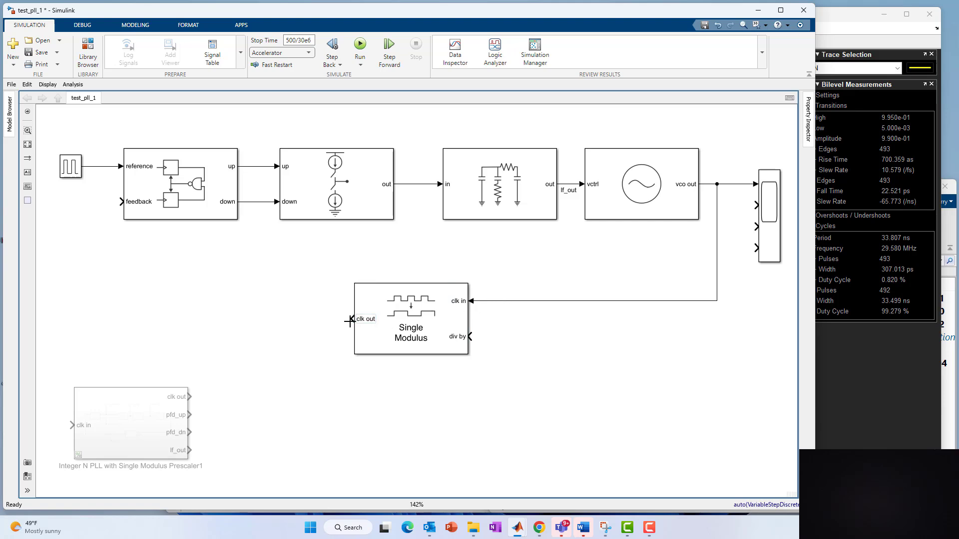
mouse_move(350, 318)
mouse_down()
mouse_move(107, 253)
mouse_move(126, 193)
mouse_up()
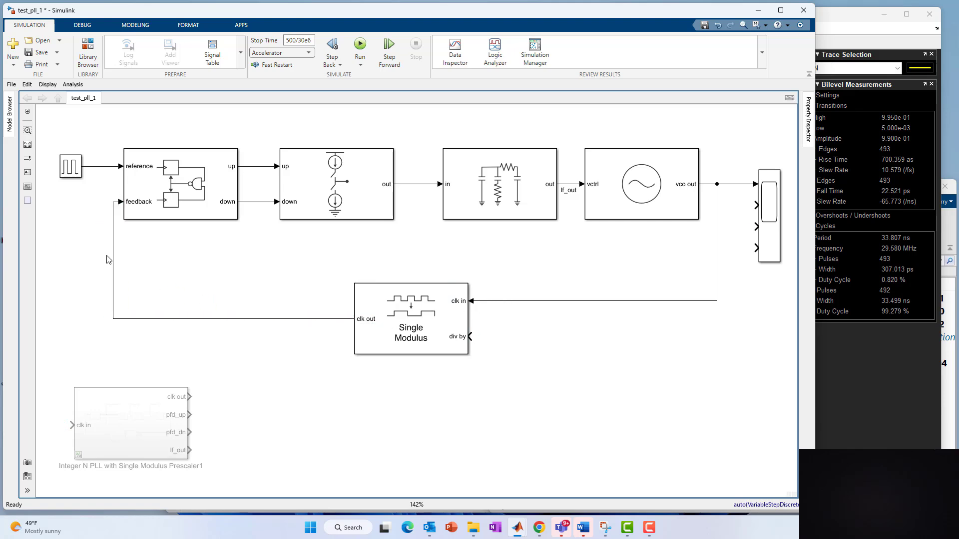
drag(114, 275, 96, 275)
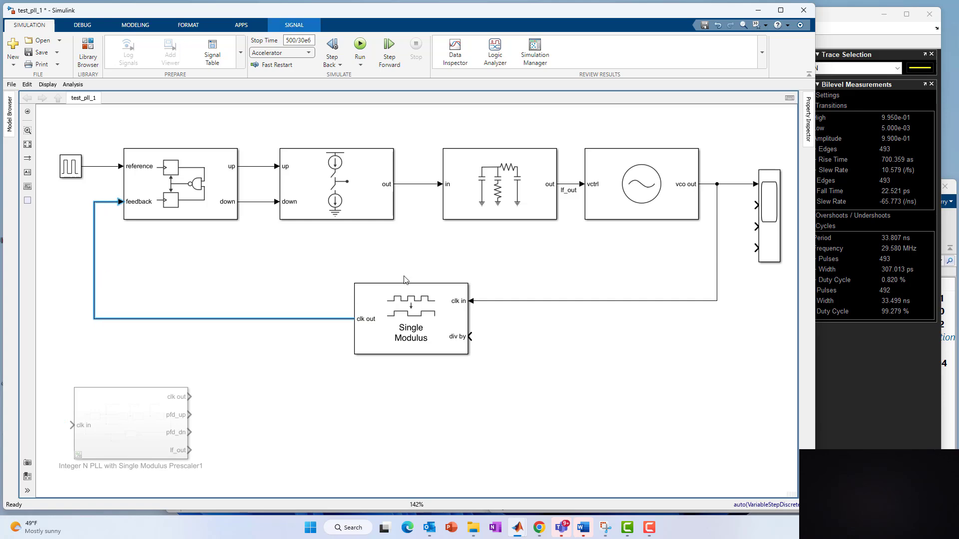
Add a Constant block rotated 180° near the prescaler and connect it to the div by input.
double_click(521, 372)
text(cxo)
key(BackSpace)
key(BackSpace)
text(on)
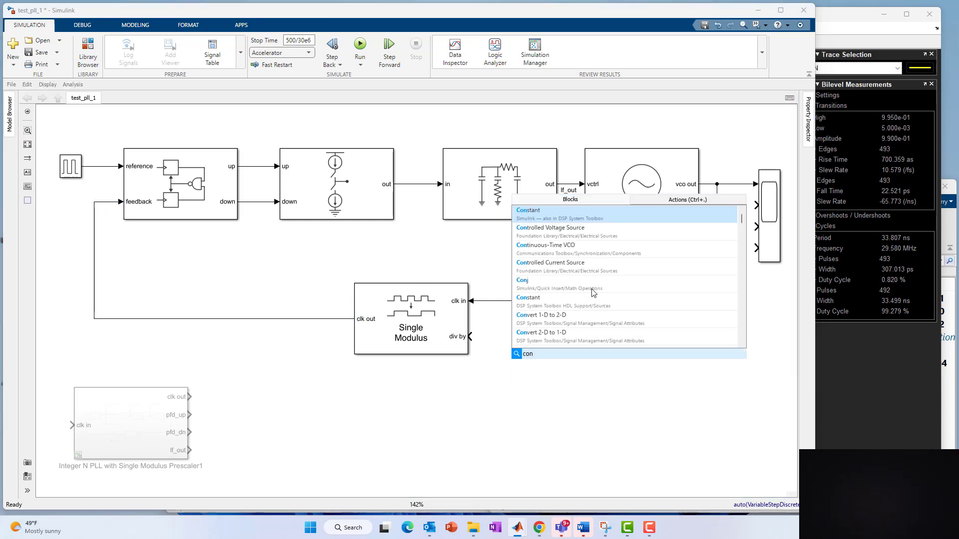
key(Return)
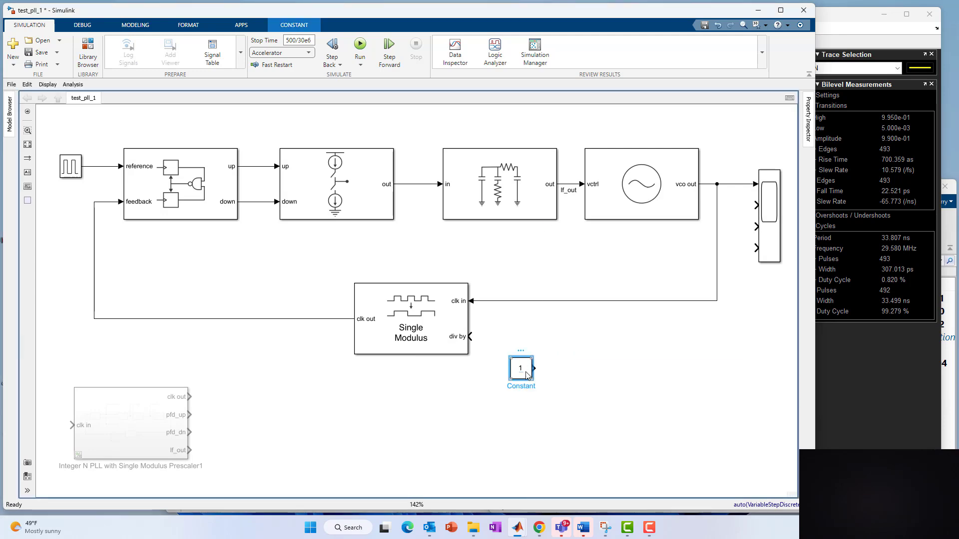
key(ctrl+r)
key(ctrl+r)
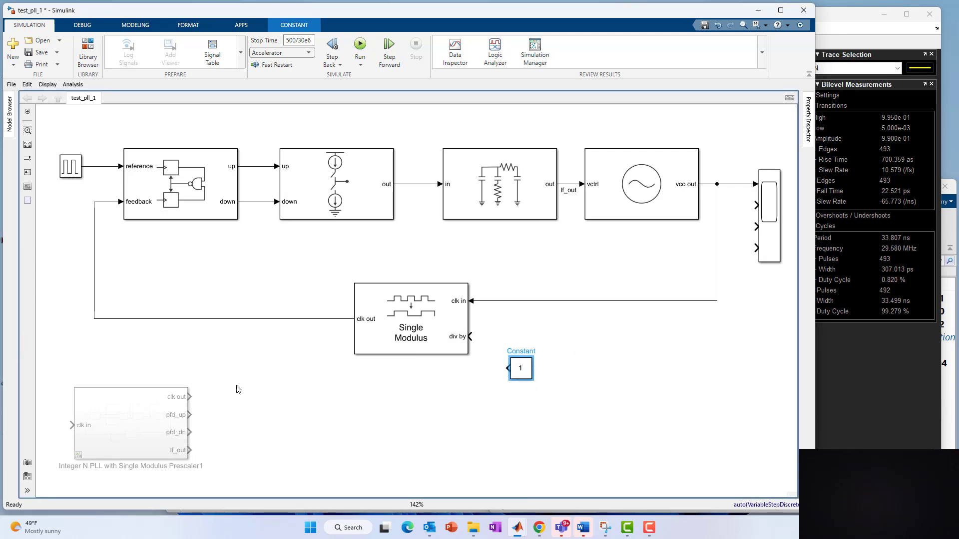
drag(507, 368, 488, 345)
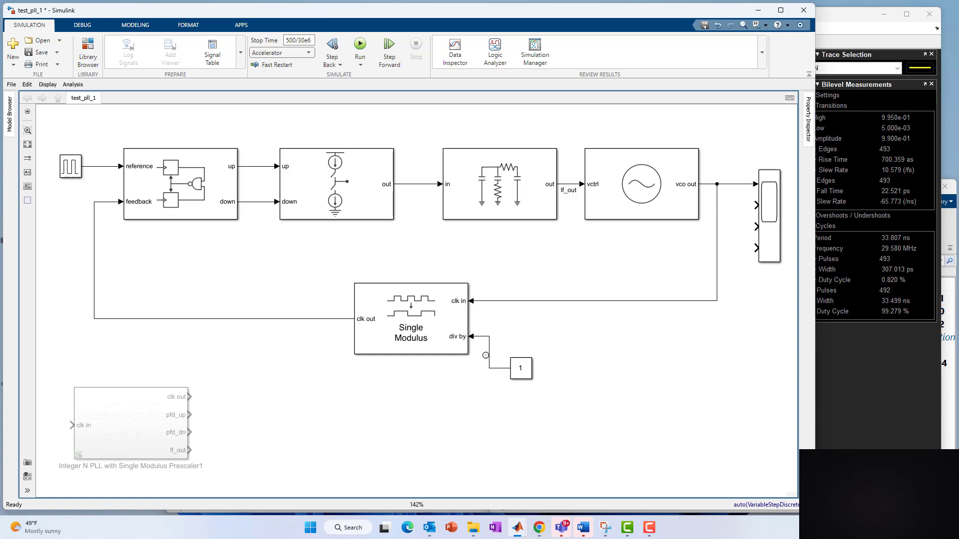
Set the Constant's value to 70 and align the block with the prescaler's div by input.
click(523, 376)
double_click(520, 372)
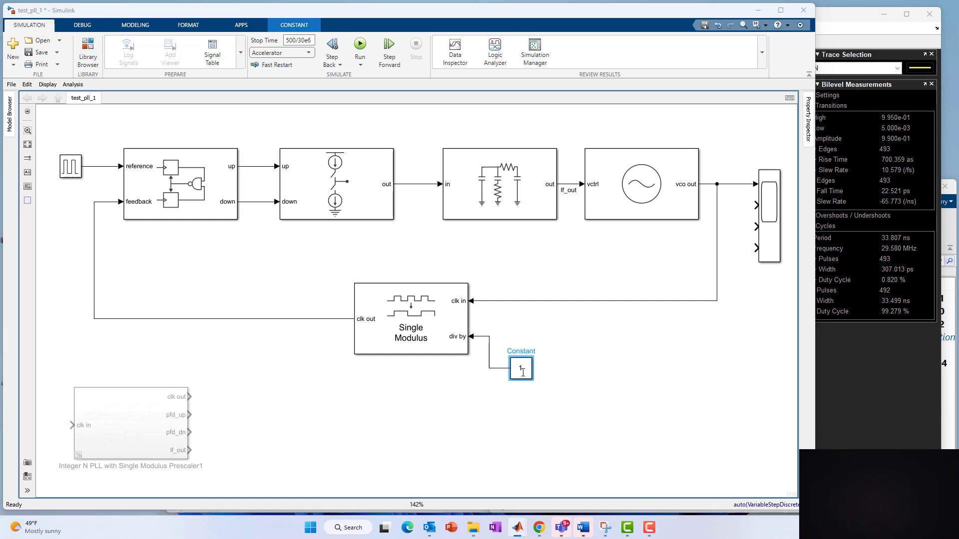
text(70)
key(Return)
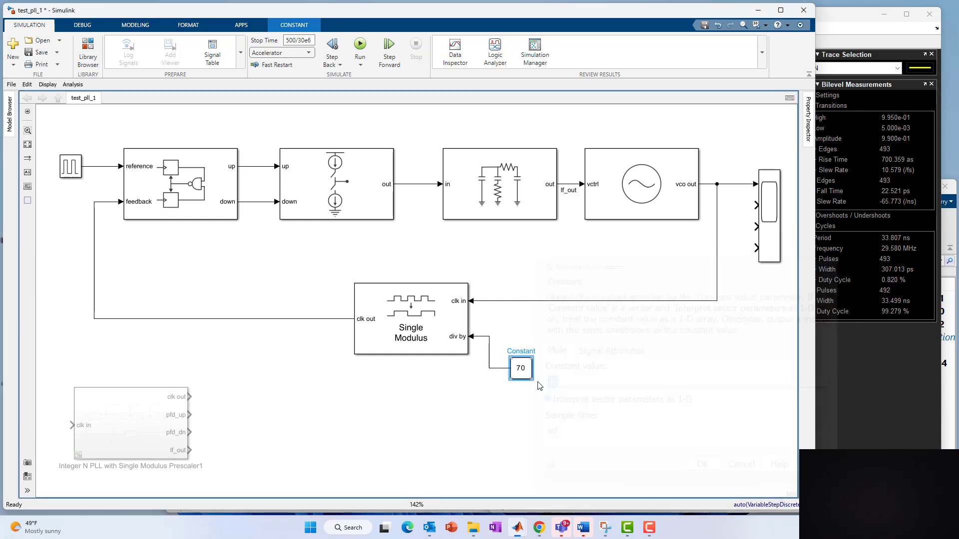
mouse_move(530, 359)
mouse_down()
mouse_move(532, 335)
mouse_move(524, 354)
mouse_up()
Nudge the Single Modulus Prescaler slightly away from the Constant block.
click(414, 332)
click(420, 270)
drag(416, 278, 403, 338)
drag(378, 278, 371, 334)
click(372, 281)
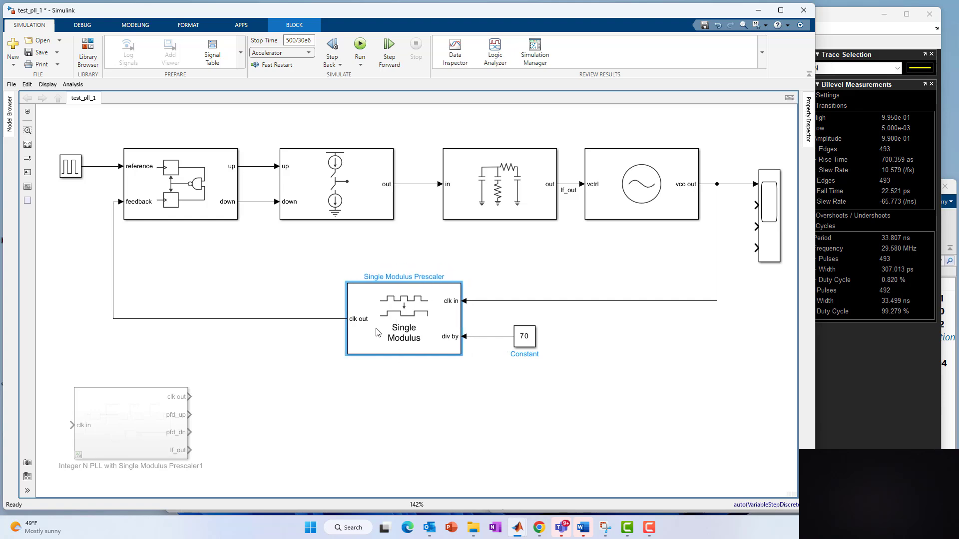
drag(385, 271, 391, 369)
click(401, 408)
click(751, 212)
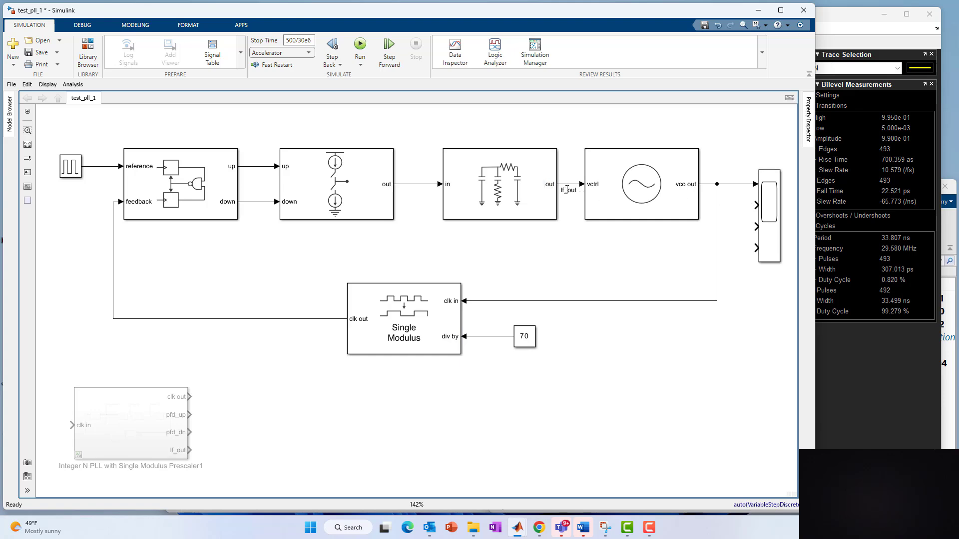
Branch the lf_out, PFD up and PFD down signals to the Scope's second, third and fourth inputs respectively.
drag(569, 186, 754, 205)
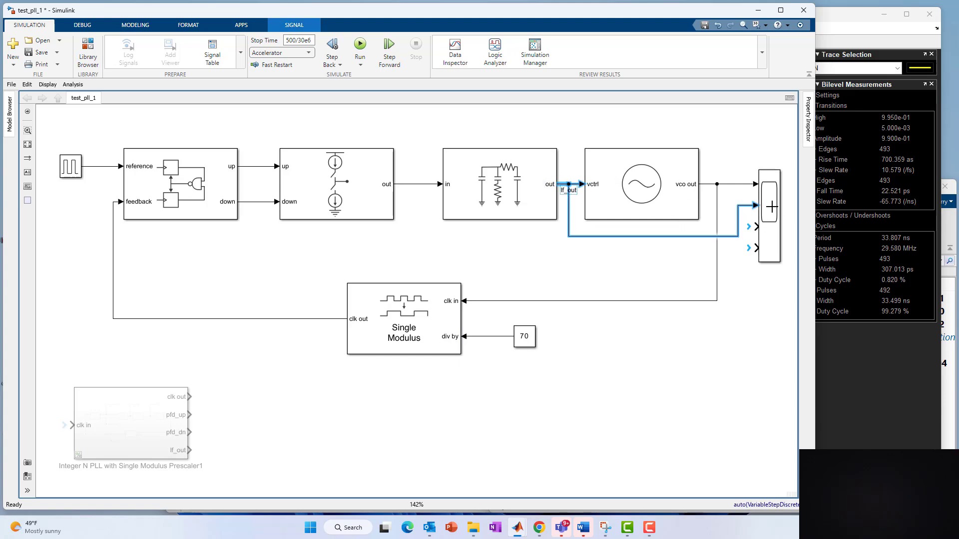
drag(255, 166, 756, 236)
drag(245, 202, 767, 251)
Try branching the PFD's up signal into a Goto block tagged UP above the charge pump, and delete that block with its line.
click(632, 403)
text(go)
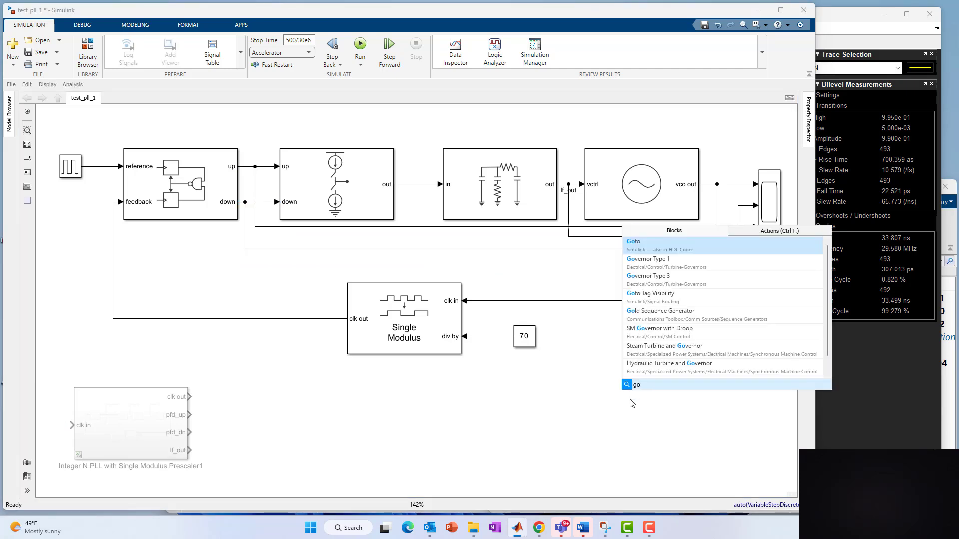
key(Return)
drag(639, 400, 255, 170)
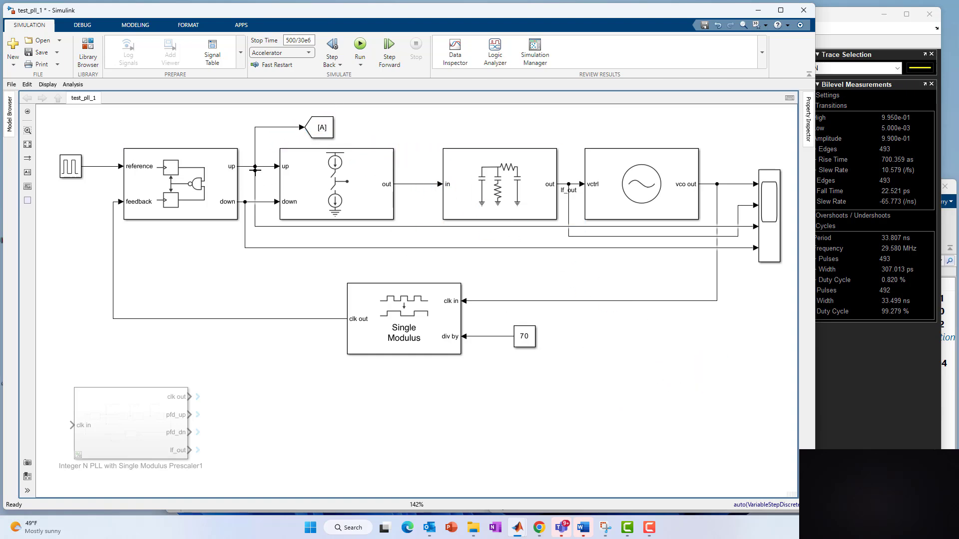
double_click(322, 131)
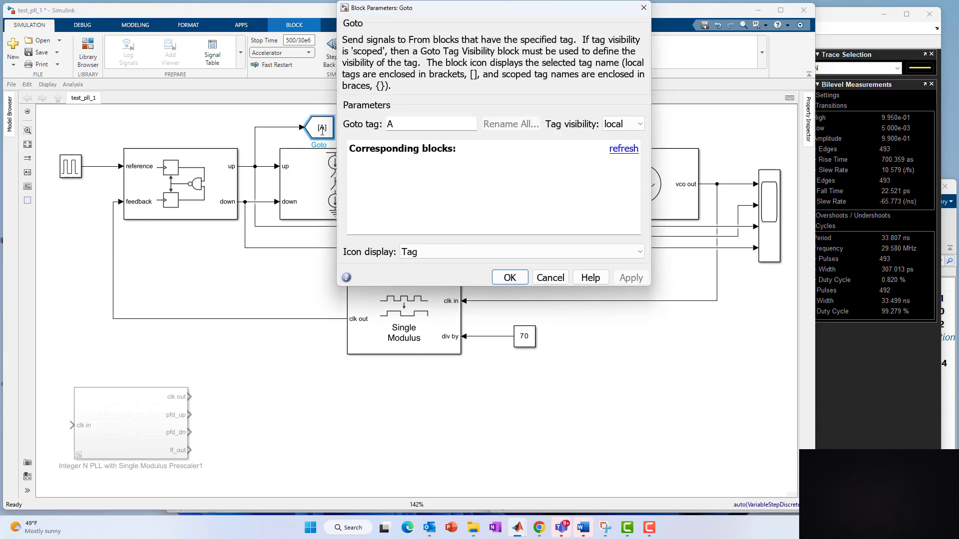
double_click(410, 124)
text(UP)
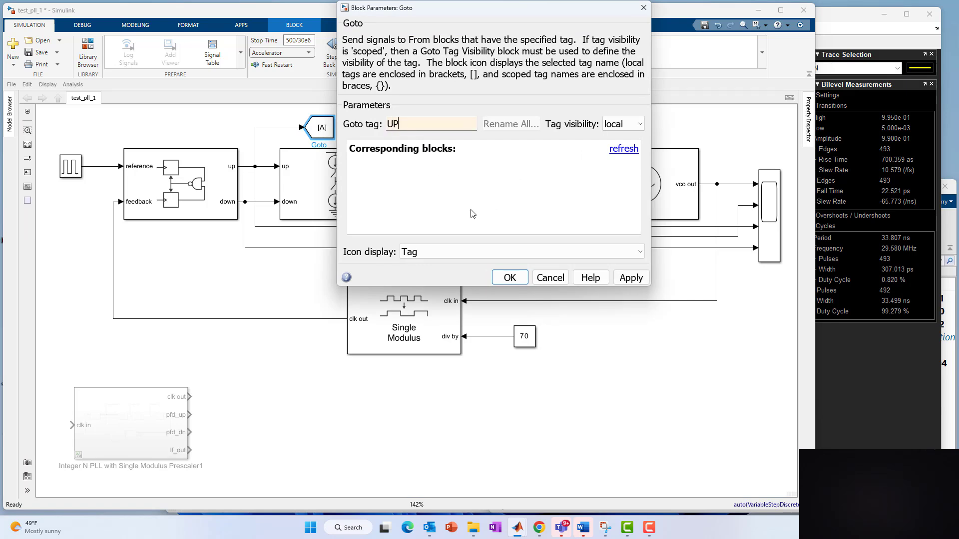
click(507, 277)
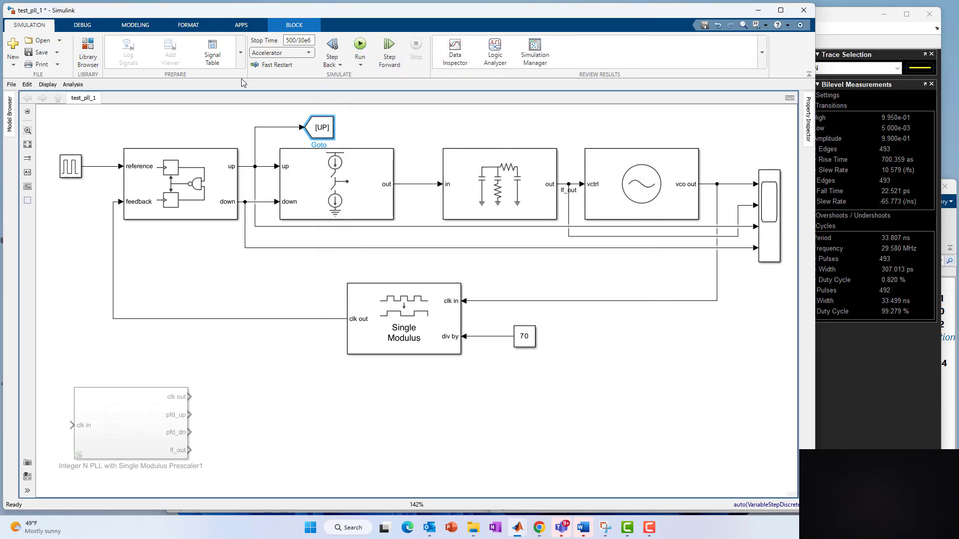
drag(271, 120, 335, 137)
key(Delete)
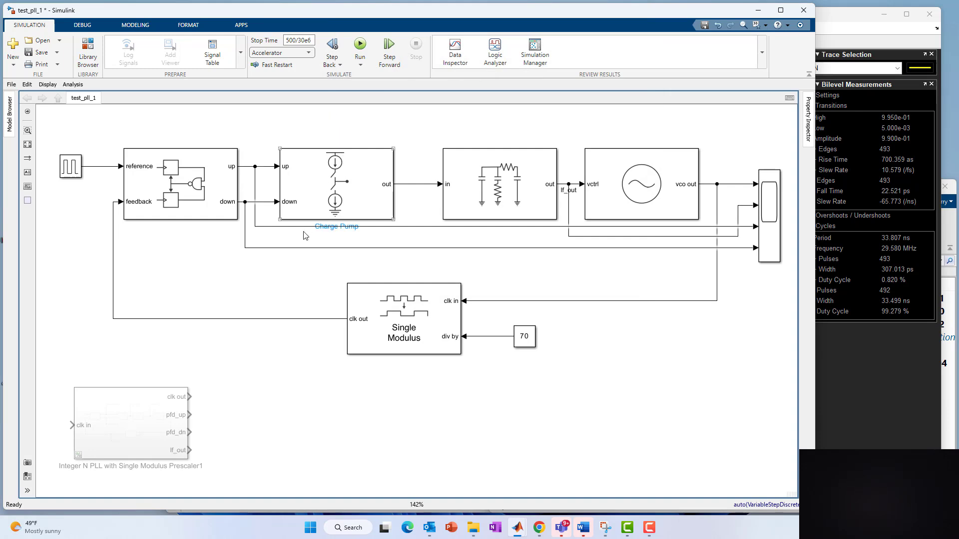
Shift the vertical segment of the feedback line slightly outward from the PFD.
drag(114, 265, 105, 265)
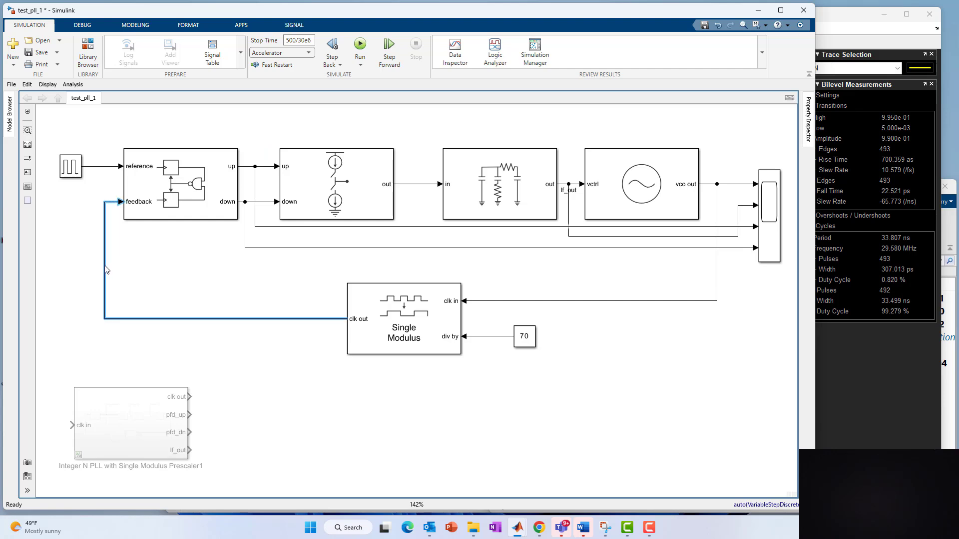
Open the PFD block's parameters to review its deadband compensation, and close them without changes.
click(355, 397)
click(399, 283)
click(180, 185)
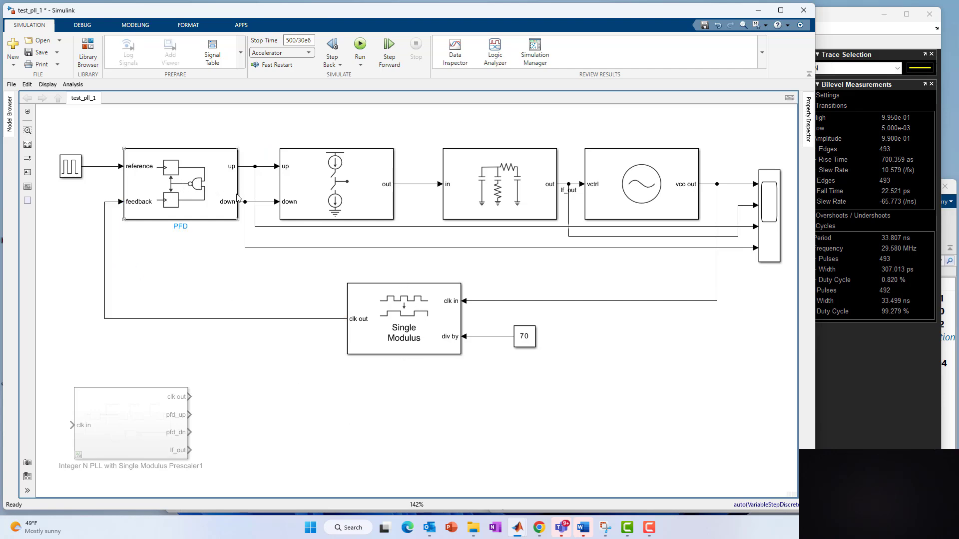
double_click(190, 193)
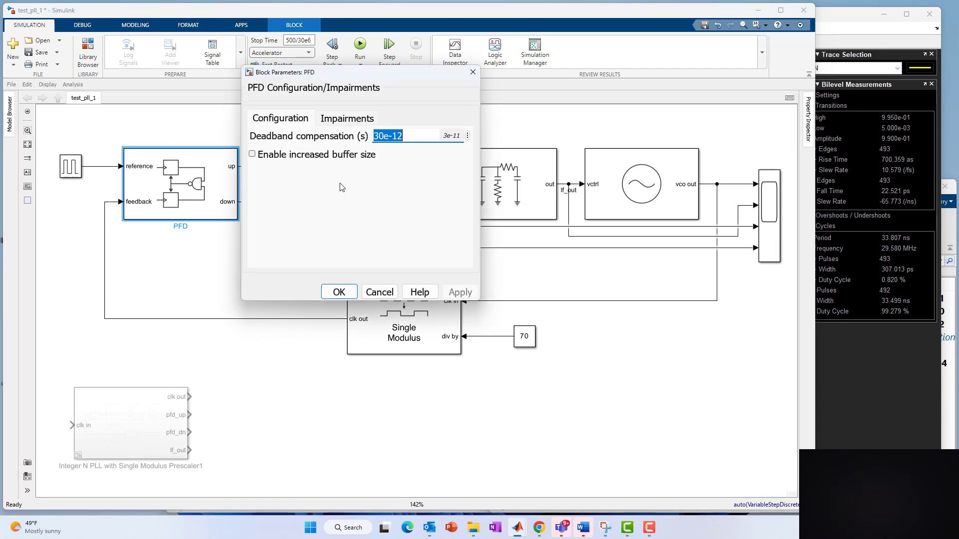
click(377, 292)
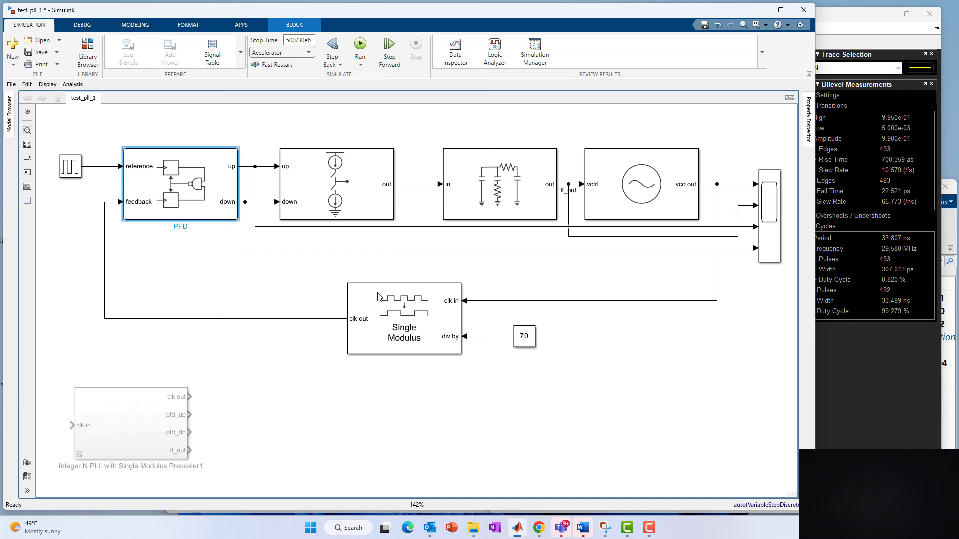
Look inside the commented-out Integer N PLL subsystem at its PFD block, and return to the top-level model.
double_click(149, 414)
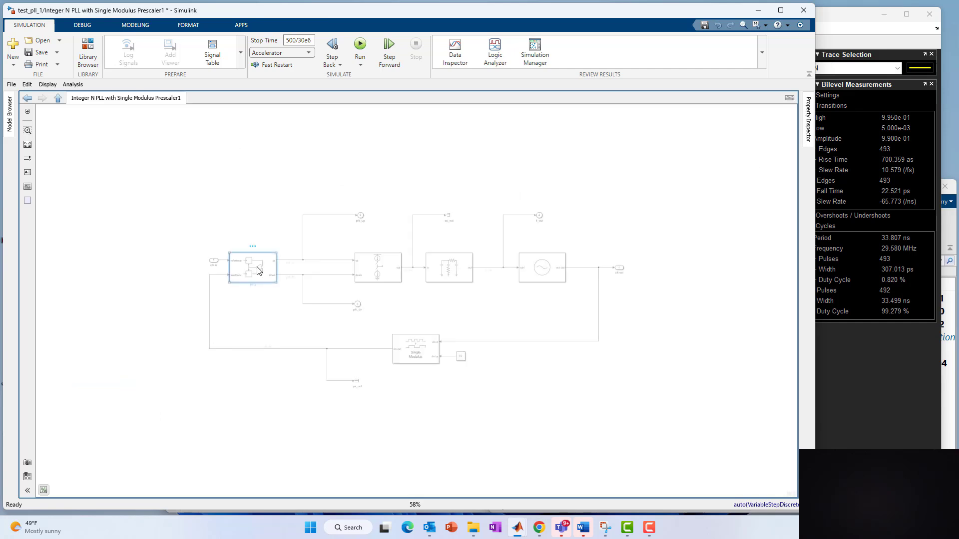
click(258, 270)
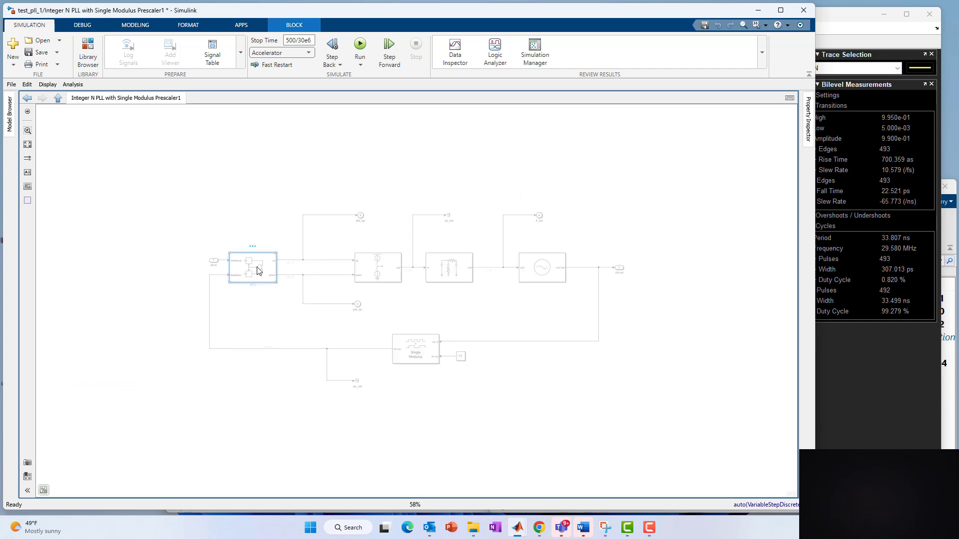
click(58, 98)
click(181, 202)
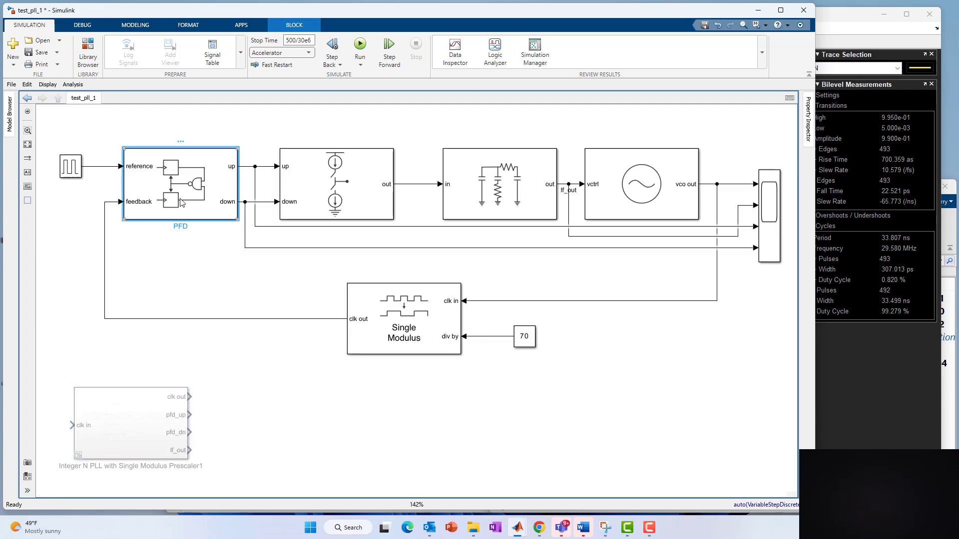
Try adding a Charge Pump and a Loop Filter from the Mixed-Signal Blockset PLL Building Blocks library, and delete both new blocks.
click(88, 50)
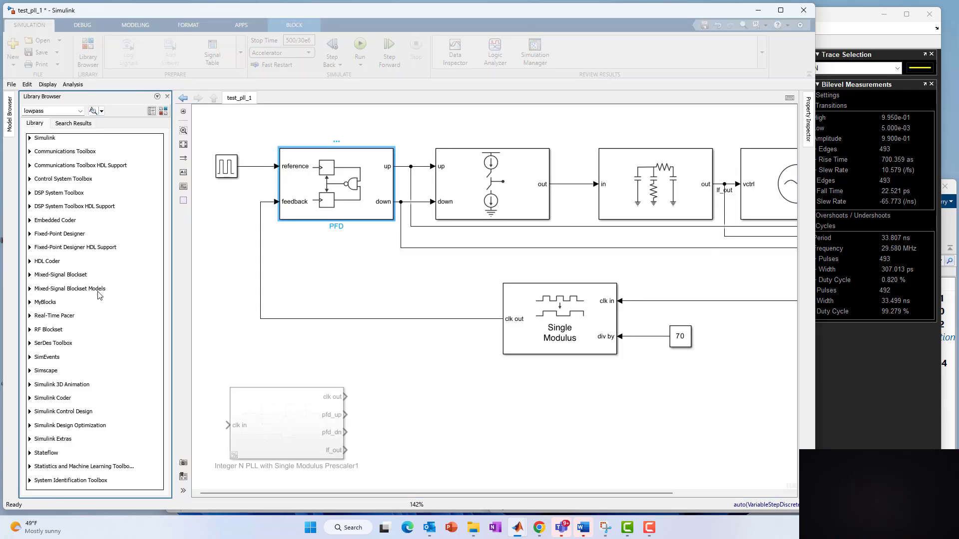
click(163, 111)
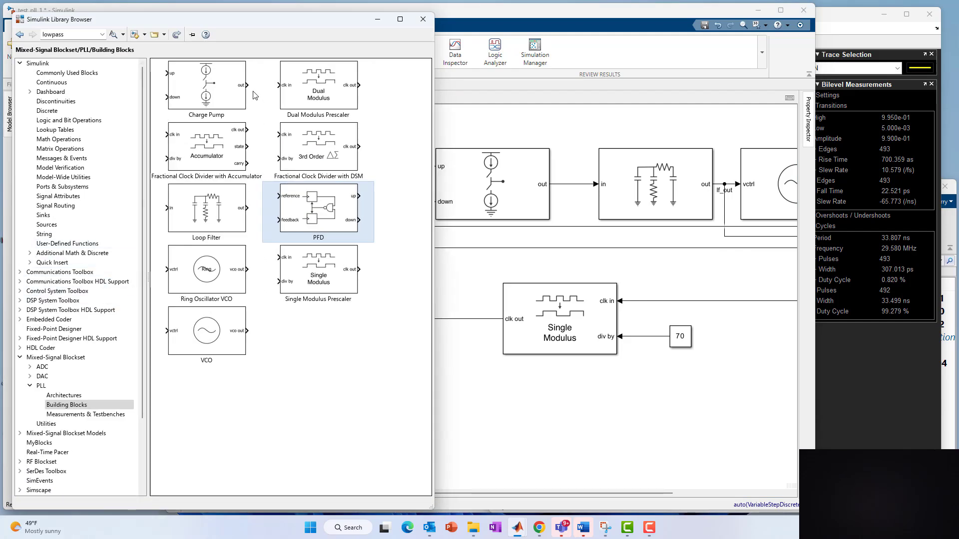
drag(215, 86, 496, 395)
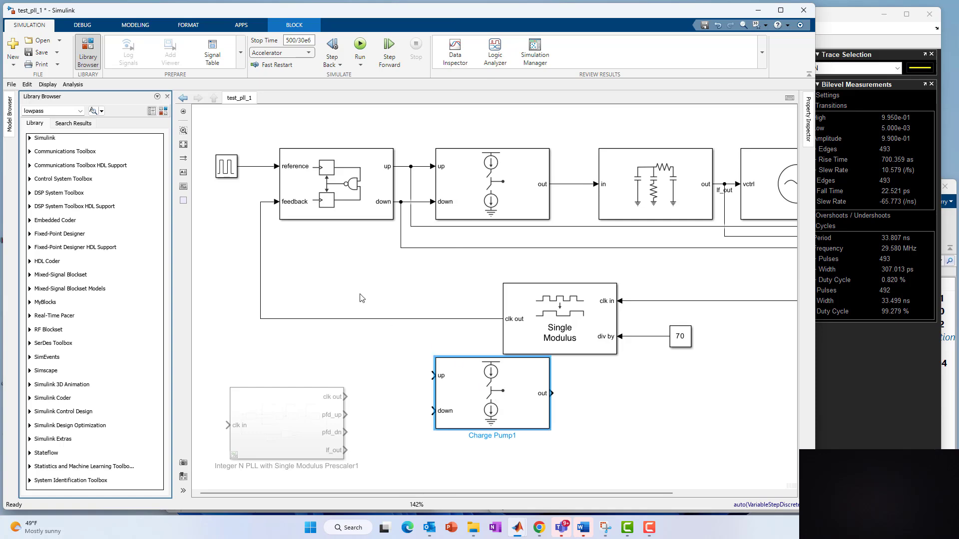
click(165, 112)
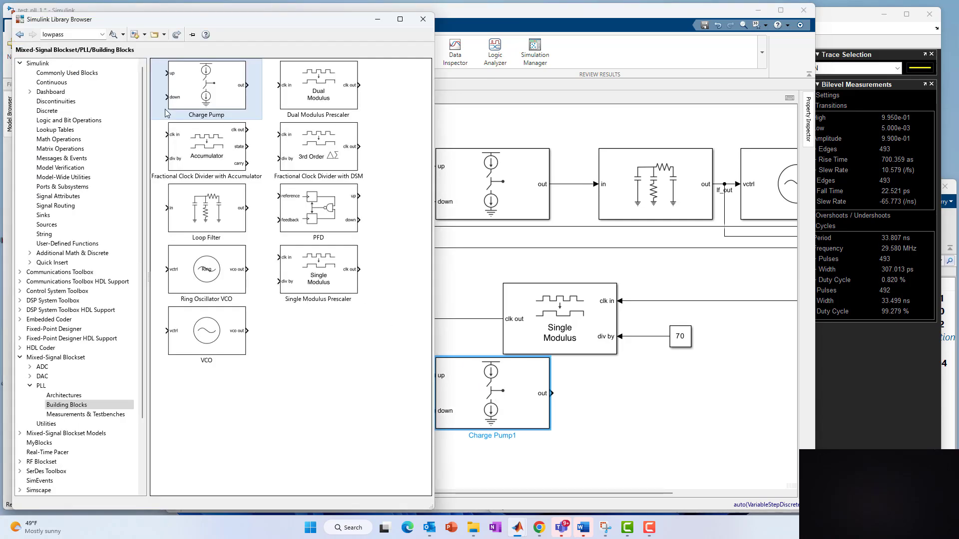
drag(209, 224, 639, 460)
click(489, 399)
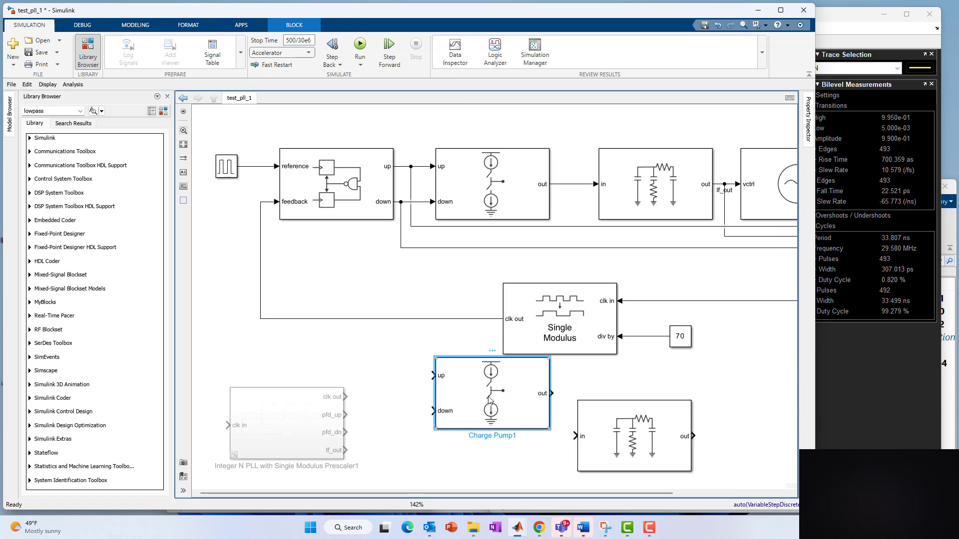
key(Delete)
click(597, 424)
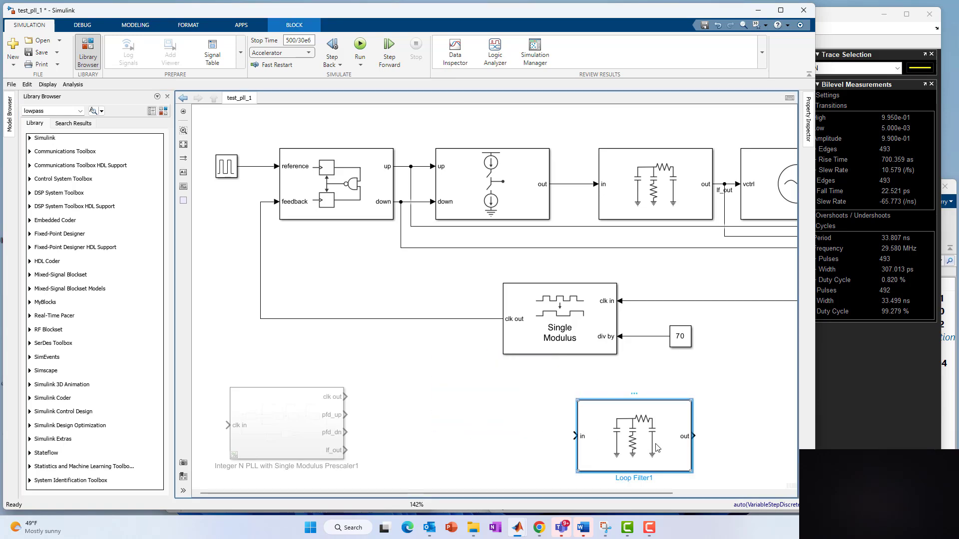
key(Delete)
Try inserting a Charge Pump block through quick block search on the canvas, delete it, and close the docked library browser.
double_click(476, 419)
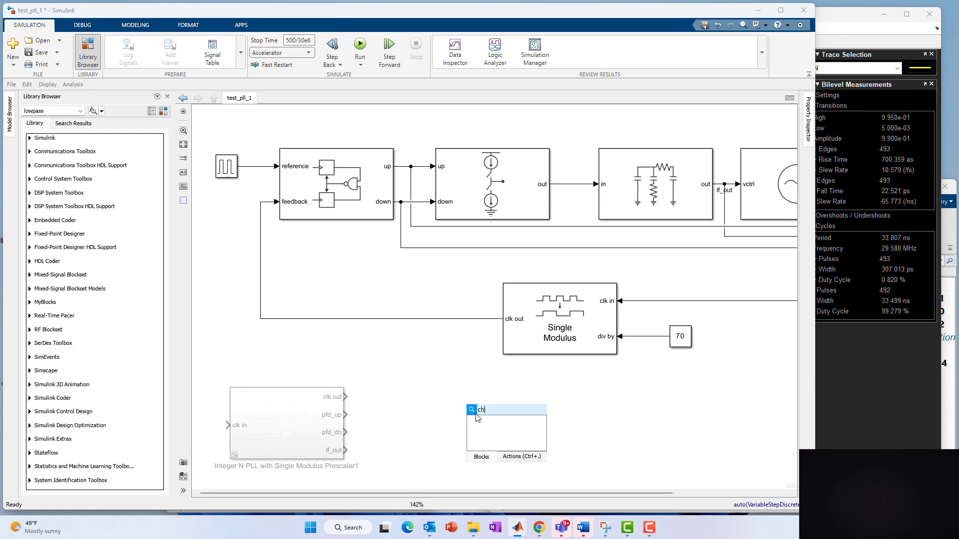
text(char)
click(486, 258)
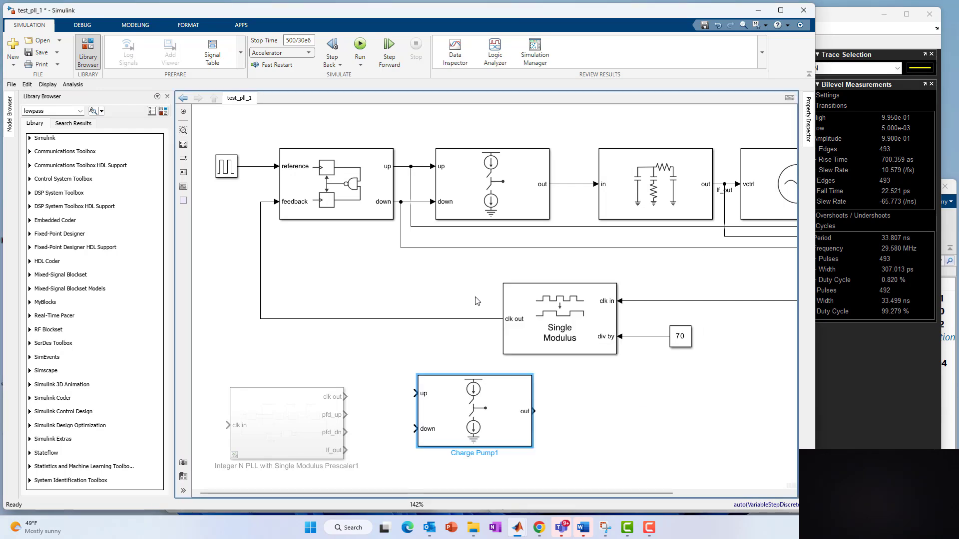
key(Delete)
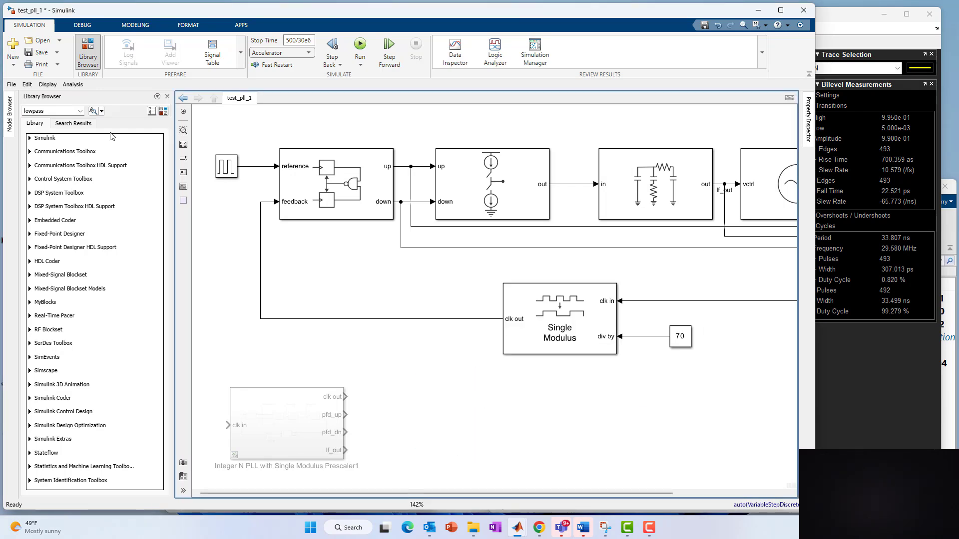
click(167, 97)
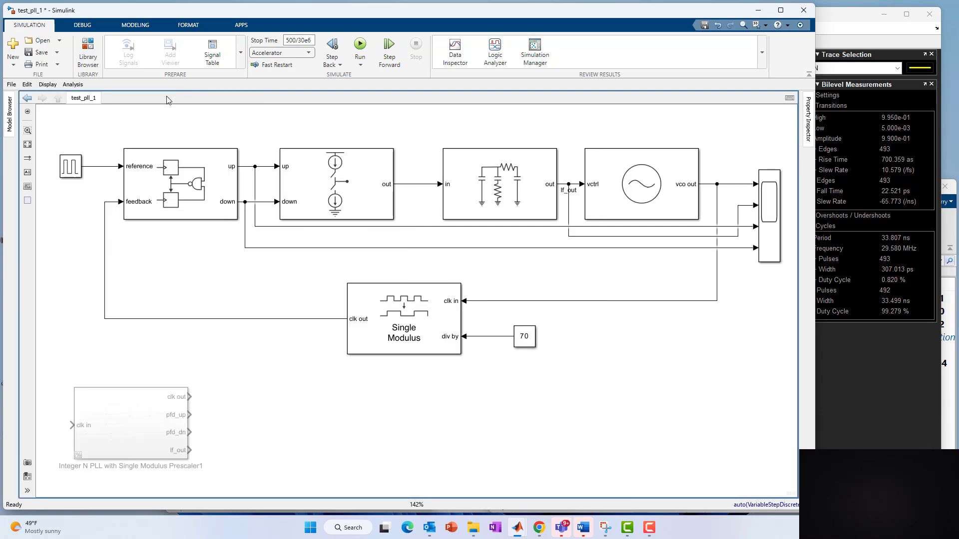
Disable impairments for the PFD block.
double_click(203, 195)
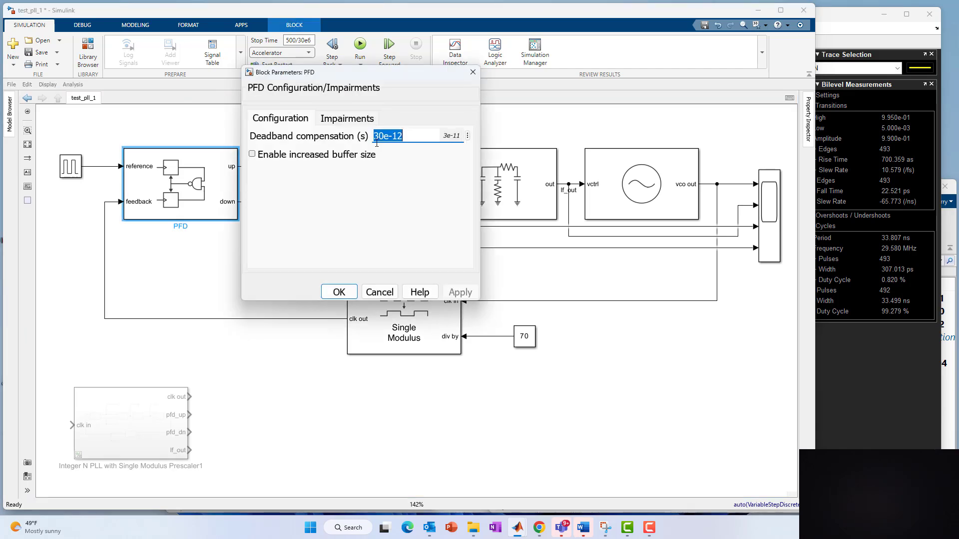
click(337, 123)
click(253, 135)
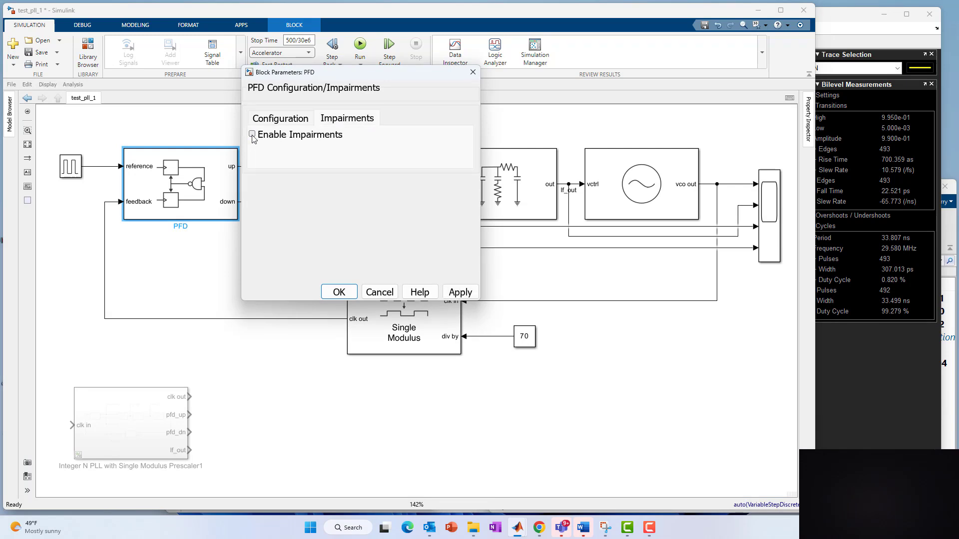
click(339, 292)
Set the Charge Pump block's output current to 5e-3 A.
double_click(327, 190)
click(510, 108)
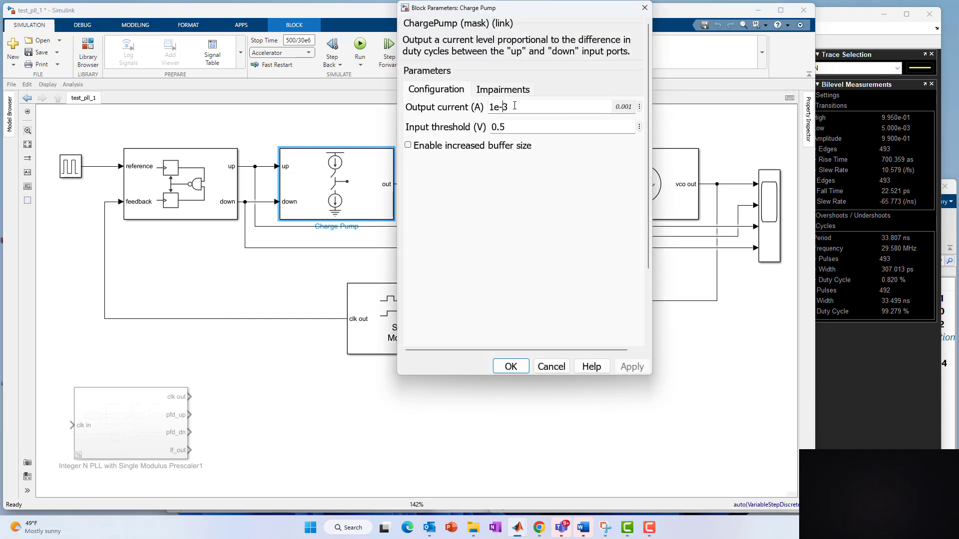
key(BackSpace)
text(5)
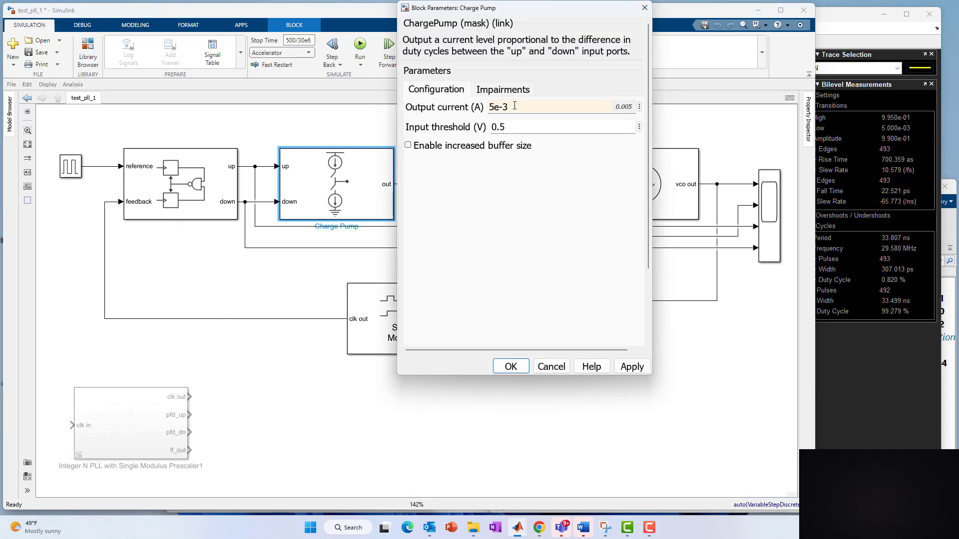
key(Return)
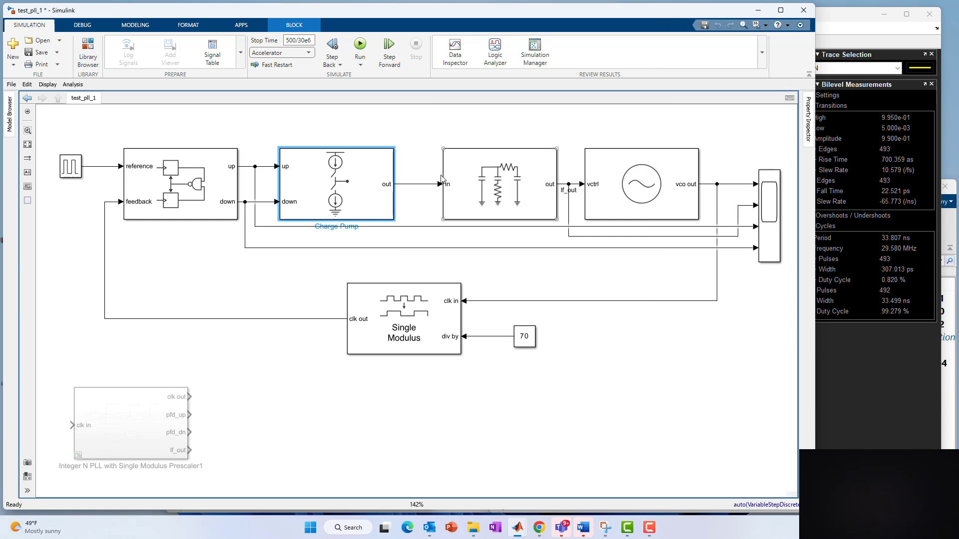
Try turning off the Charge Pump's current and timing impairments, re-enable both, and review the full list of impairment settings.
double_click(355, 177)
click(492, 90)
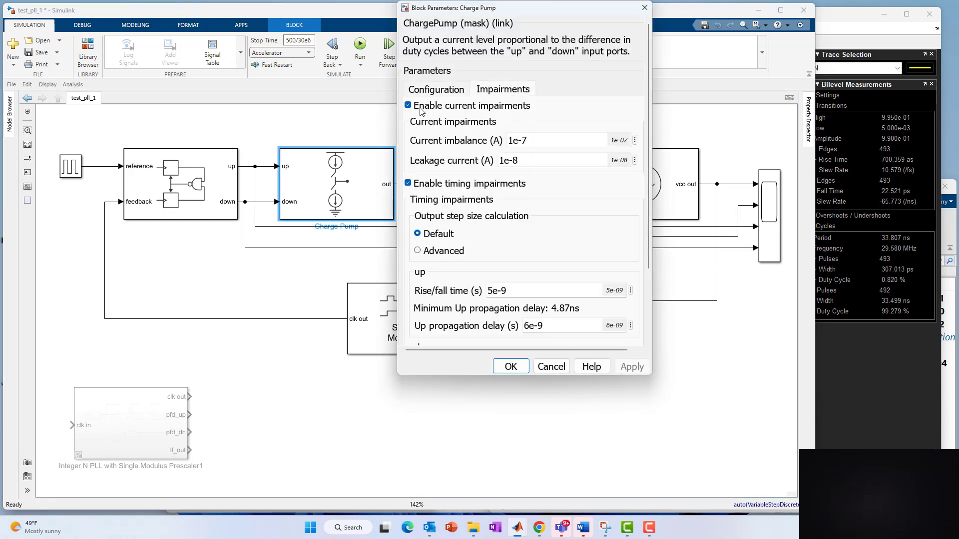
click(408, 105)
click(408, 122)
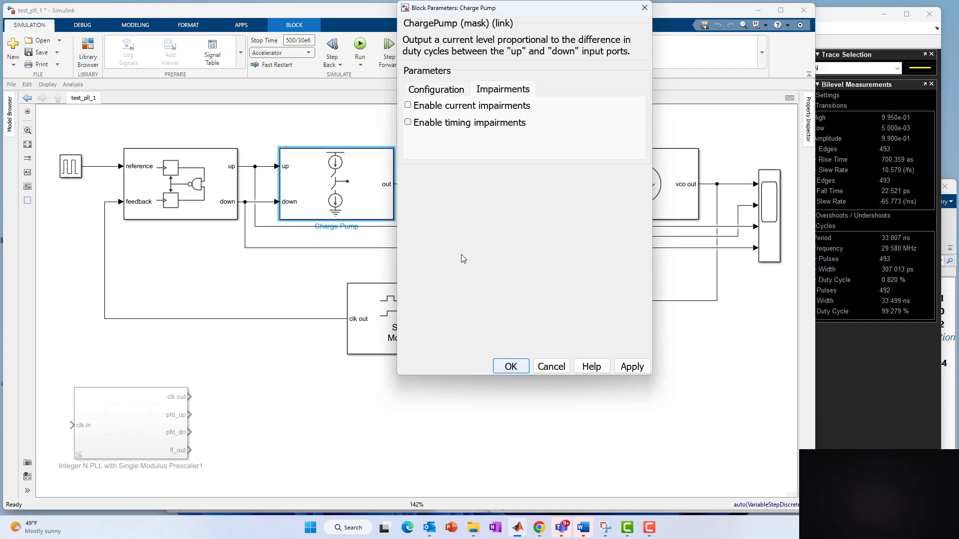
click(408, 122)
click(408, 105)
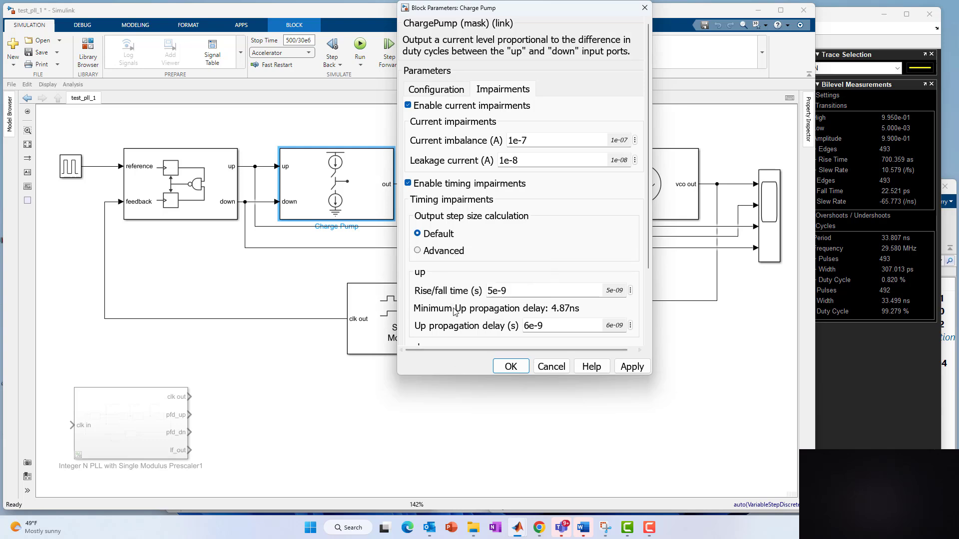
drag(459, 375, 485, 481)
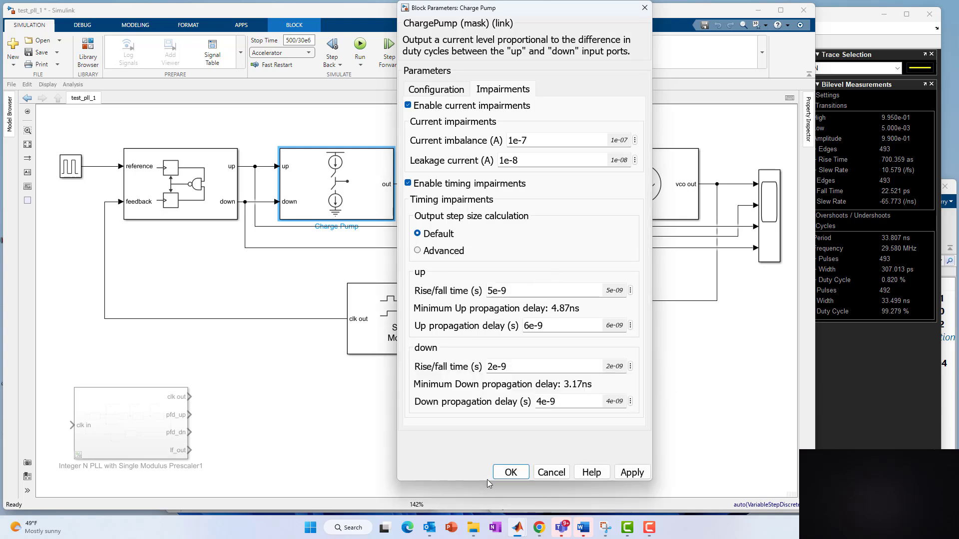
click(516, 476)
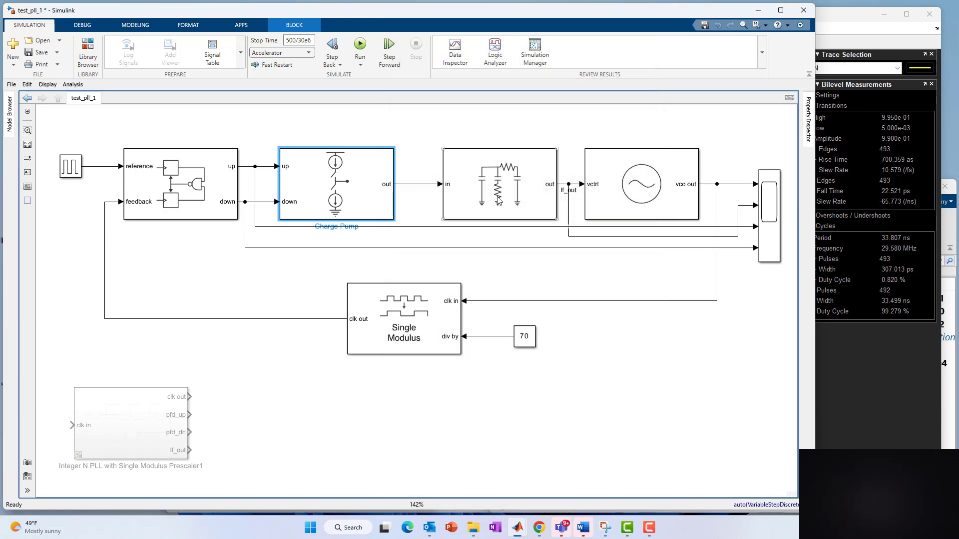
Review the Loop Filter block's filter type, capacitance and resistance parameters, and close them without changes.
double_click(497, 200)
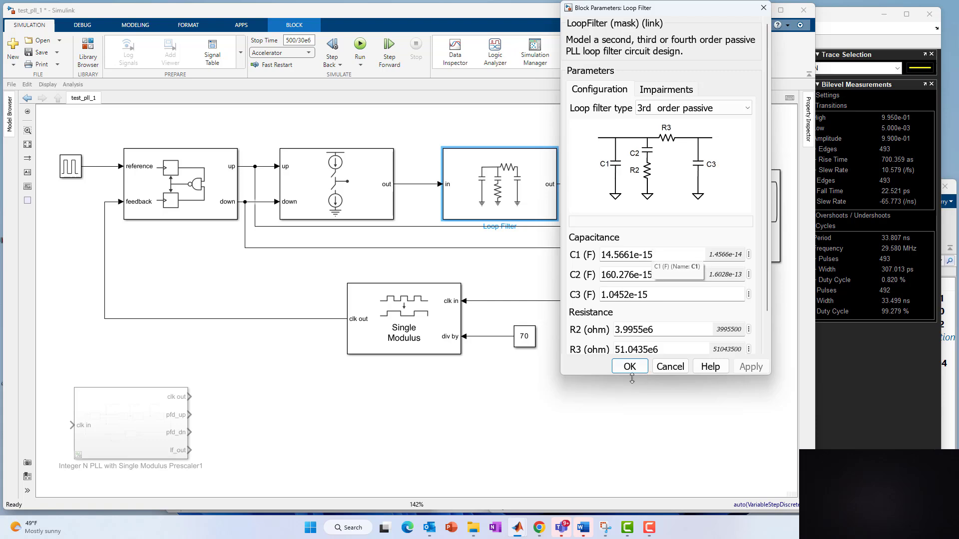
drag(636, 377, 636, 429)
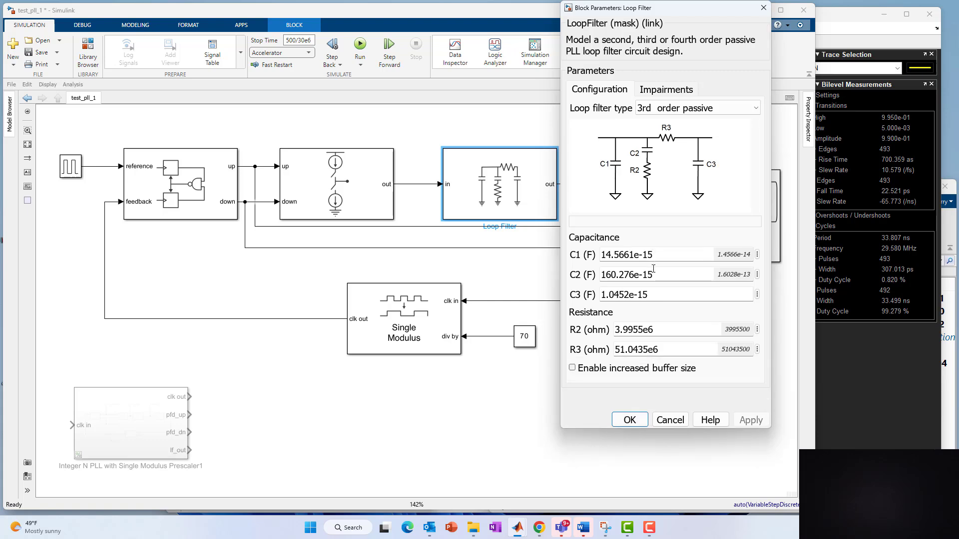
key(Tab)
key(Tab)
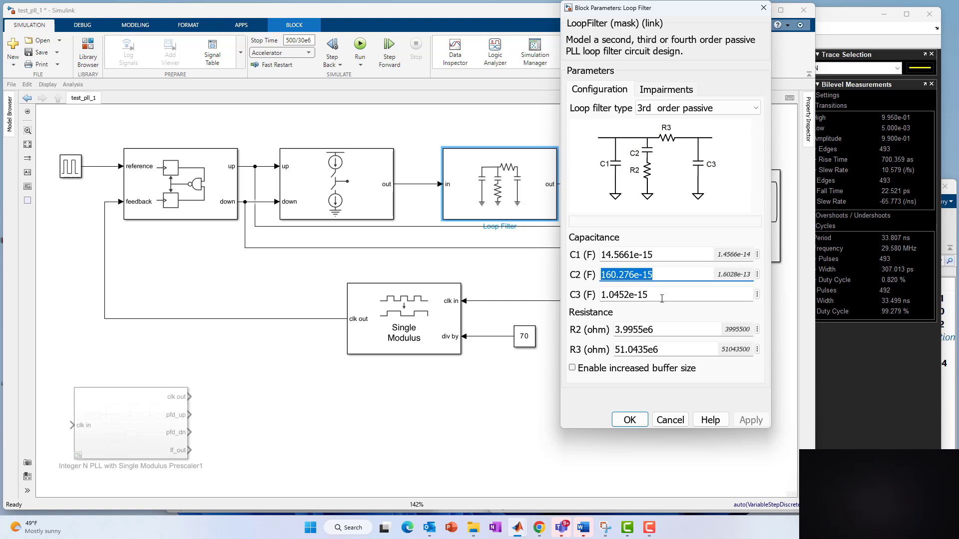
key(Tab)
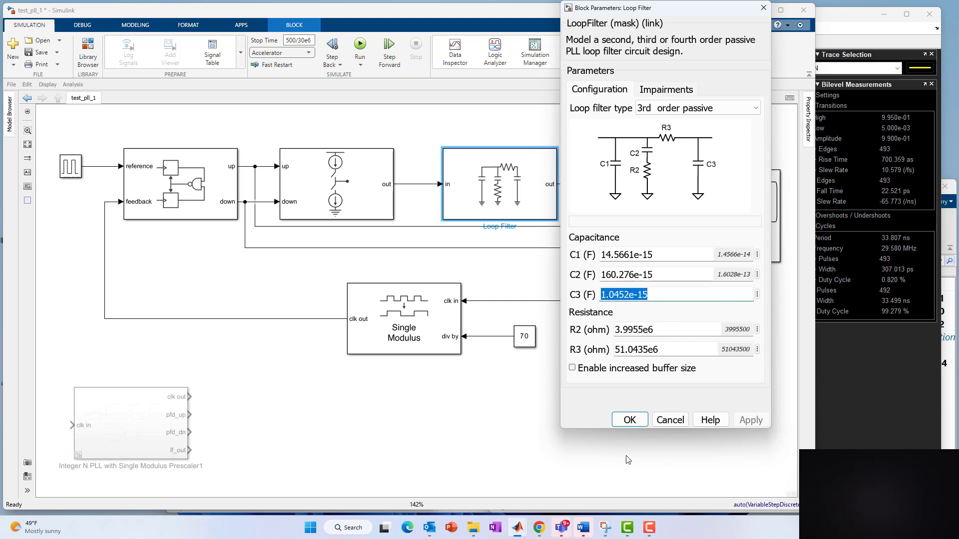
click(631, 421)
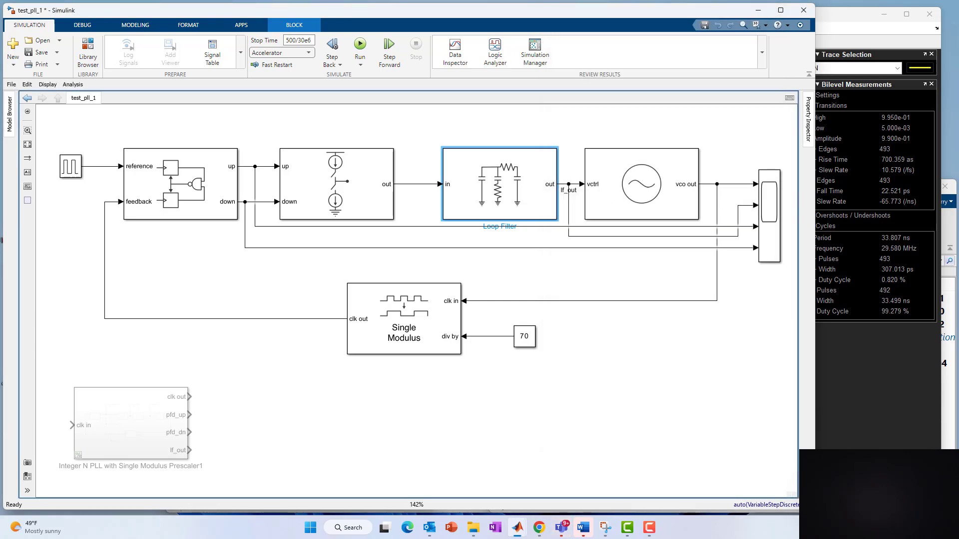
Set the VCO block's free running frequency to 2e9 Hz.
double_click(636, 187)
drag(329, 228, 375, 233)
key(Left)
key(Left)
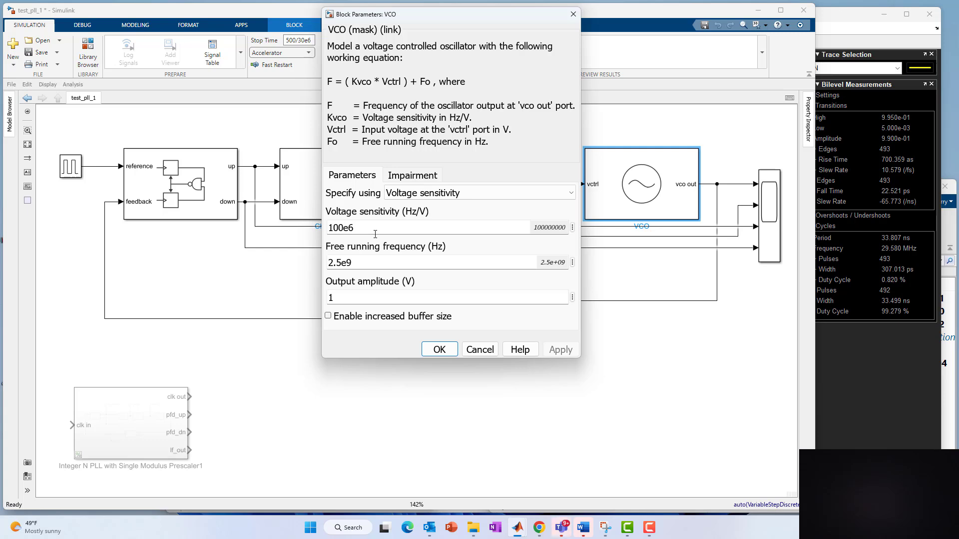
click(366, 264)
key(BackSpace)
key(BackSpace)
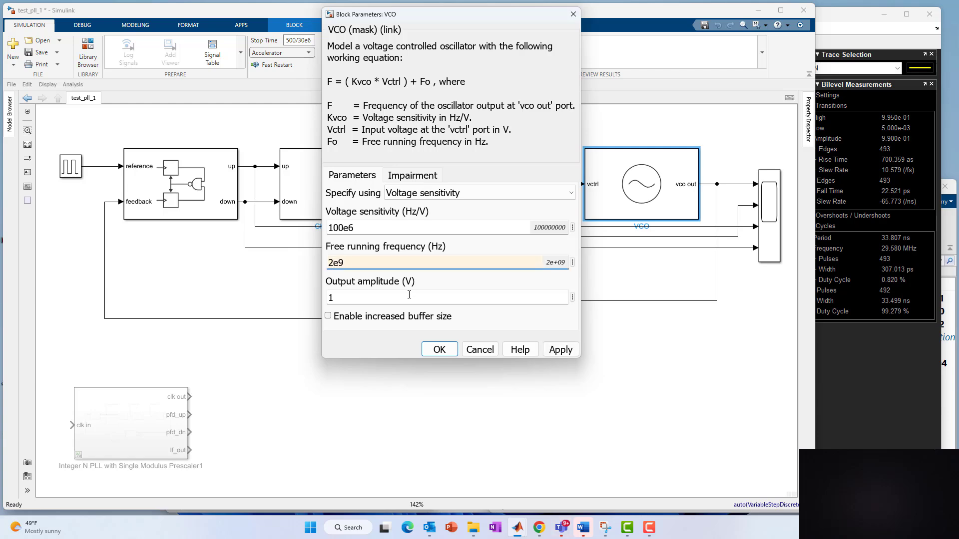
click(436, 351)
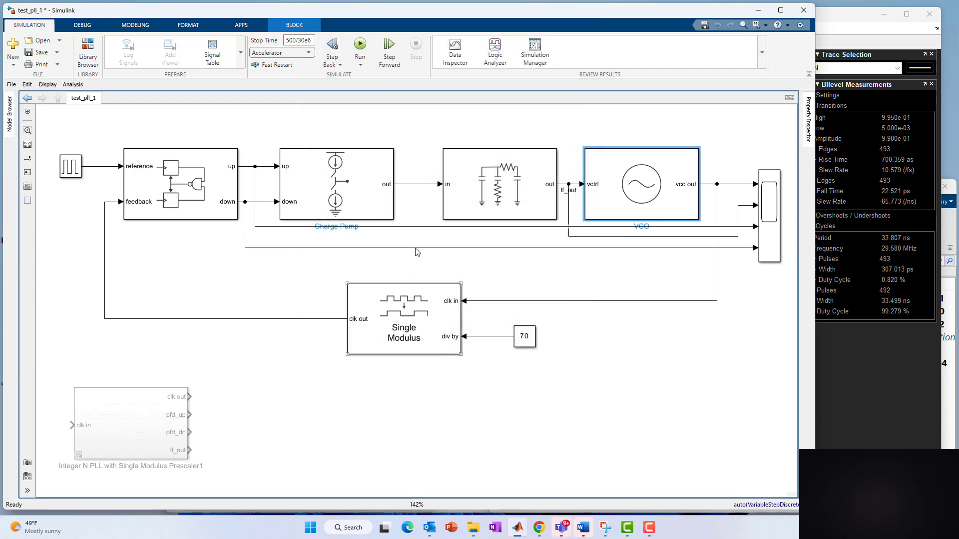
Turn off the impairment option in the VCO block's impairment settings and accept the change.
double_click(600, 185)
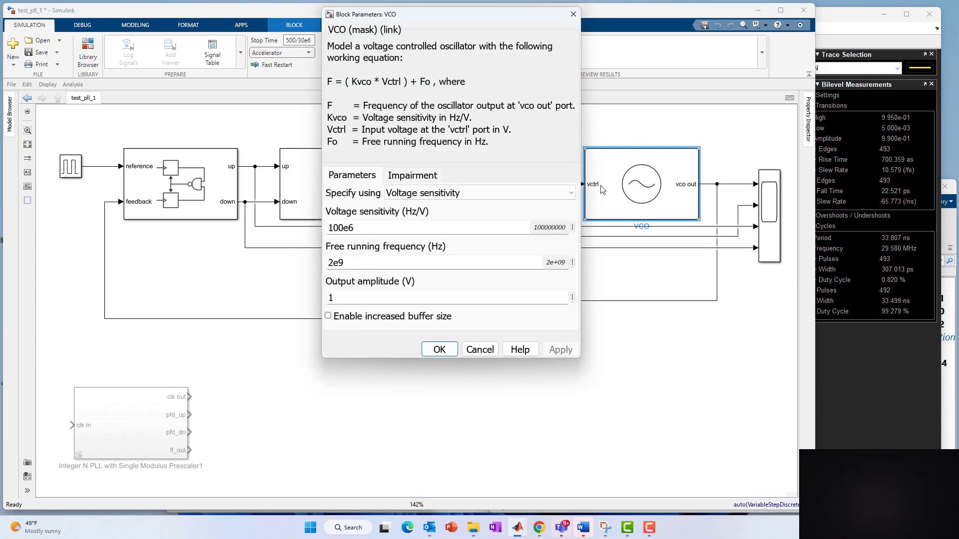
click(427, 179)
click(328, 191)
click(447, 351)
Turn off the Loop Filter block's impairments and accept the block's settings.
double_click(532, 201)
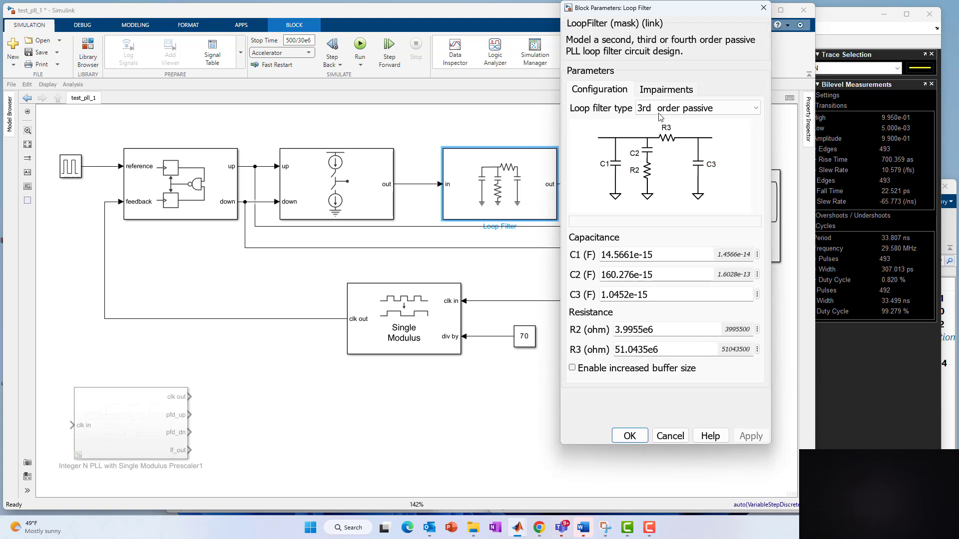
click(660, 90)
click(572, 106)
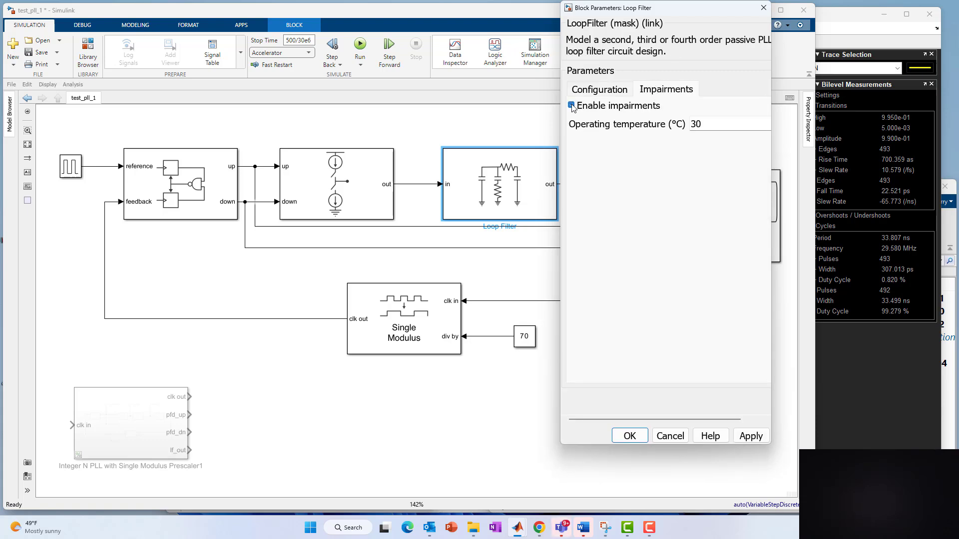
click(572, 105)
click(629, 436)
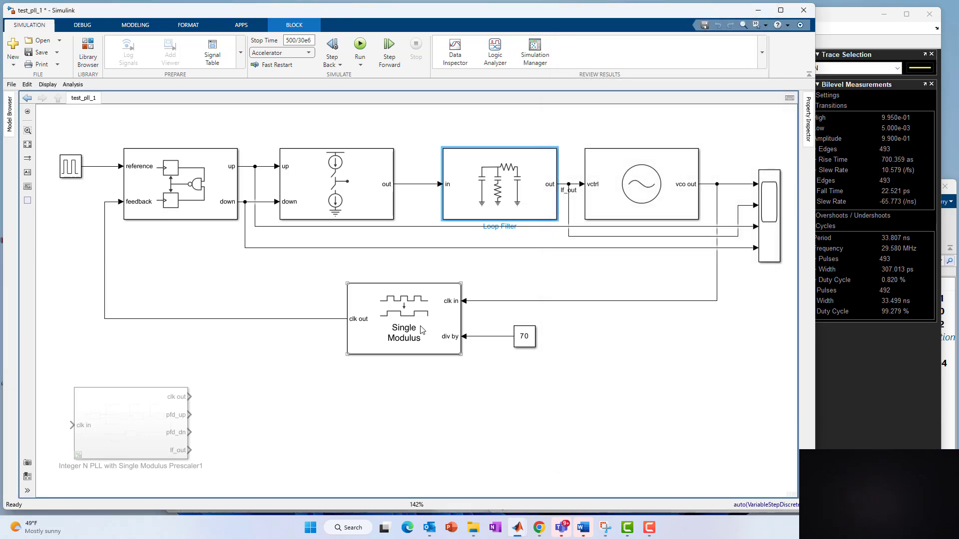
Review the Pulse Generator block's parameters and close them without changes.
click(421, 330)
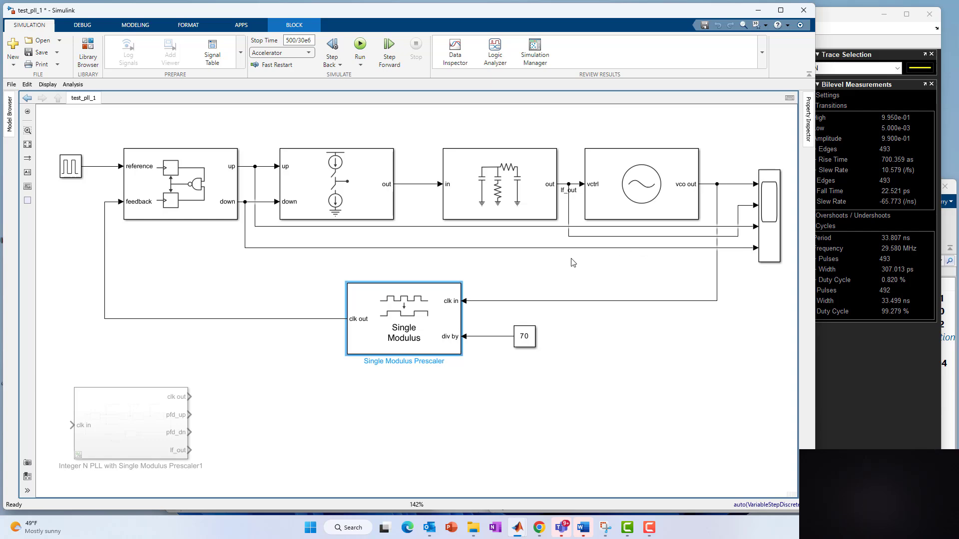
double_click(65, 172)
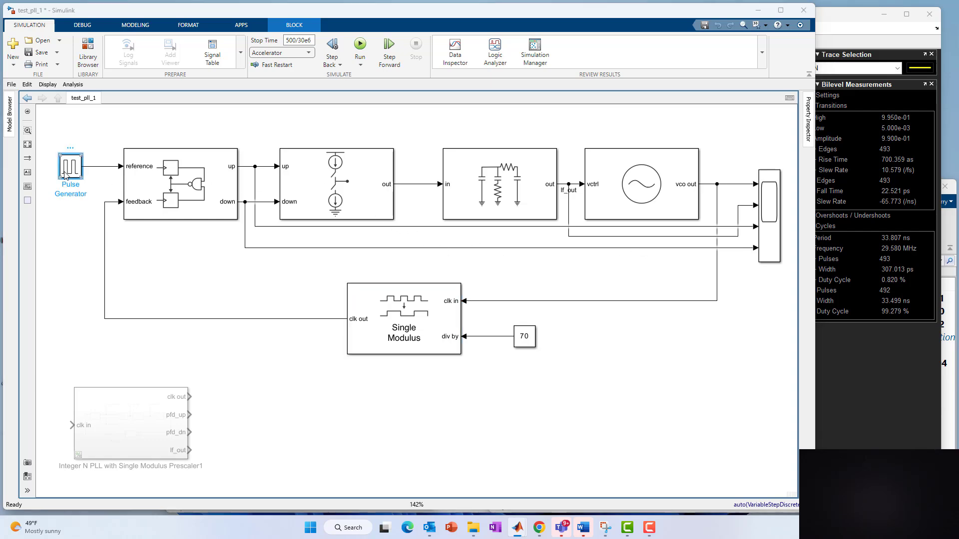
drag(139, 307, 94, 310)
click(269, 366)
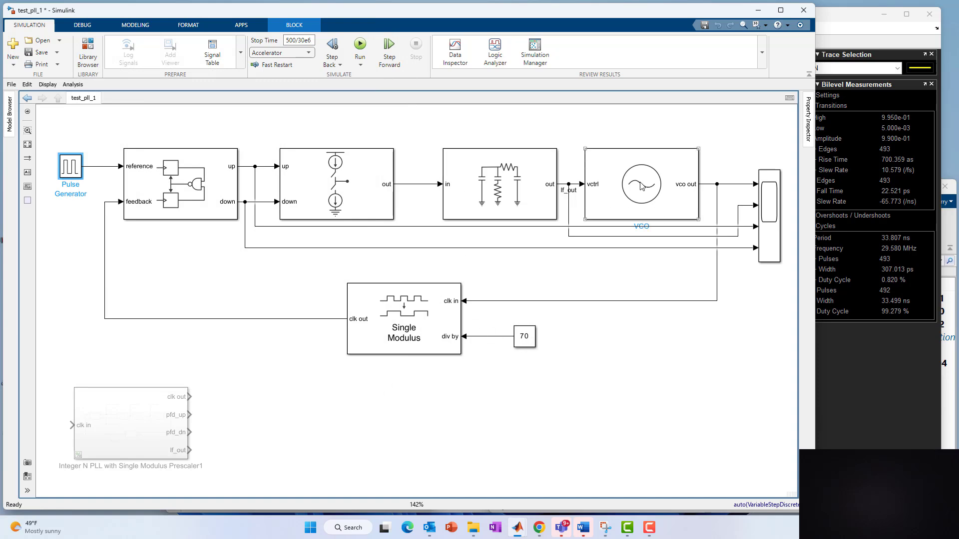
Run the simulation of test_pll_1 and examine the diagnostic messages about the VCO output frequency.
click(360, 45)
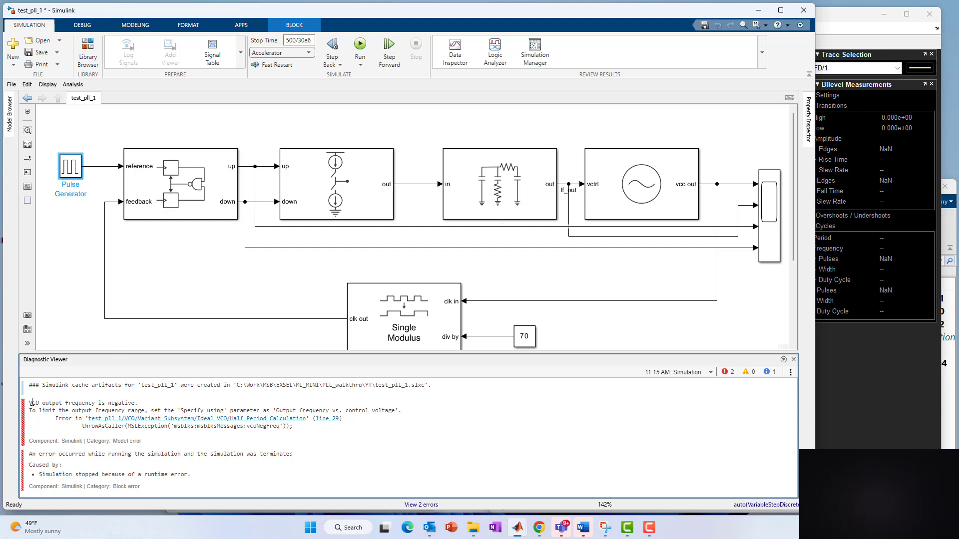
drag(32, 402, 182, 403)
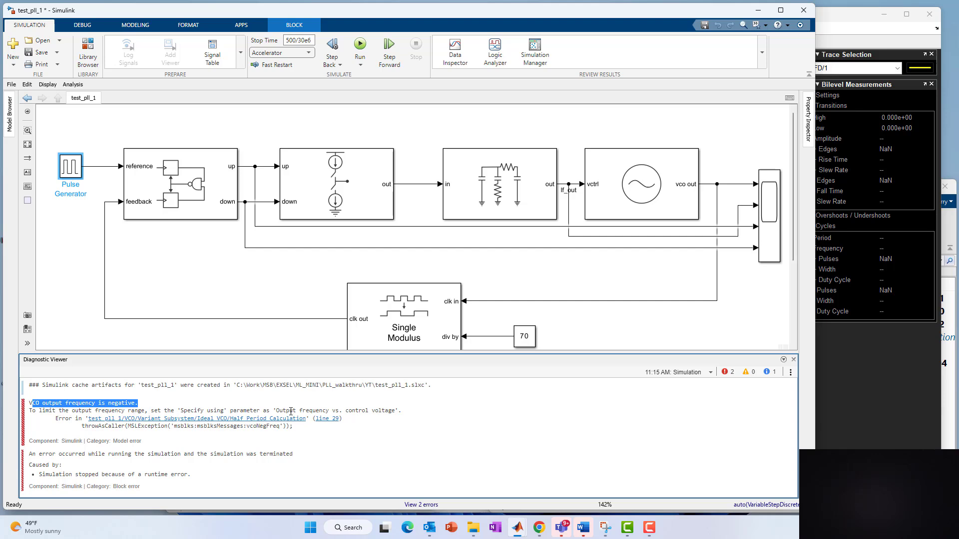
drag(276, 410, 395, 411)
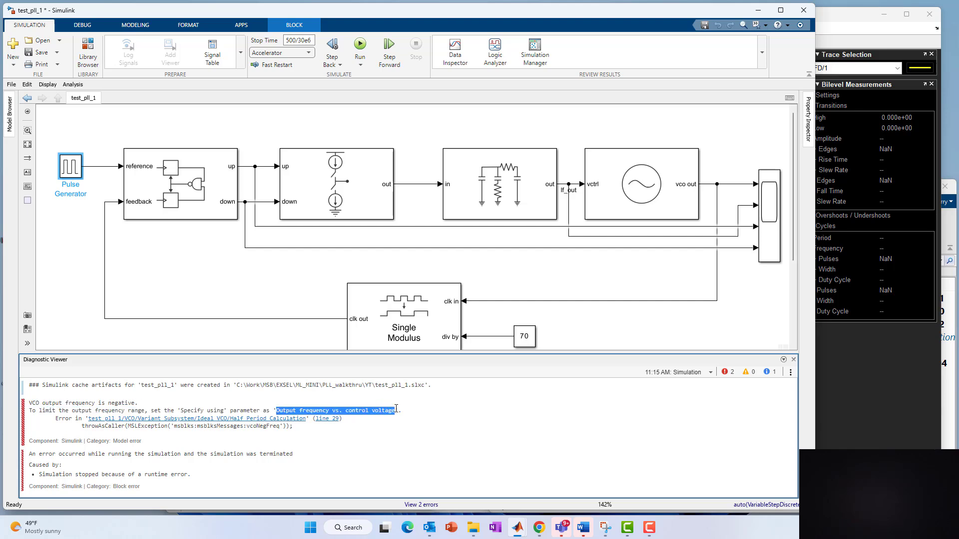
Check the VCO block's Specify using options, keeping Voltage sensitivity selected.
double_click(641, 205)
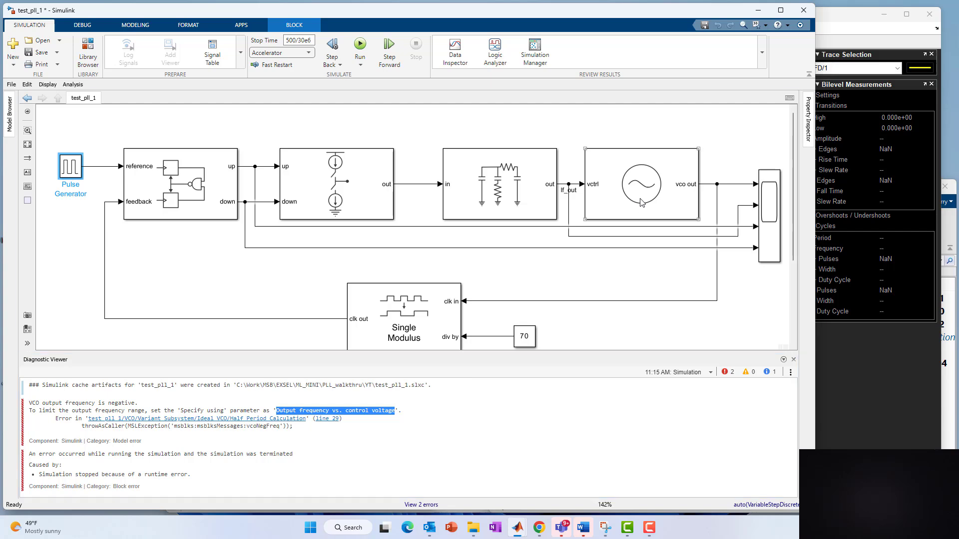
click(436, 195)
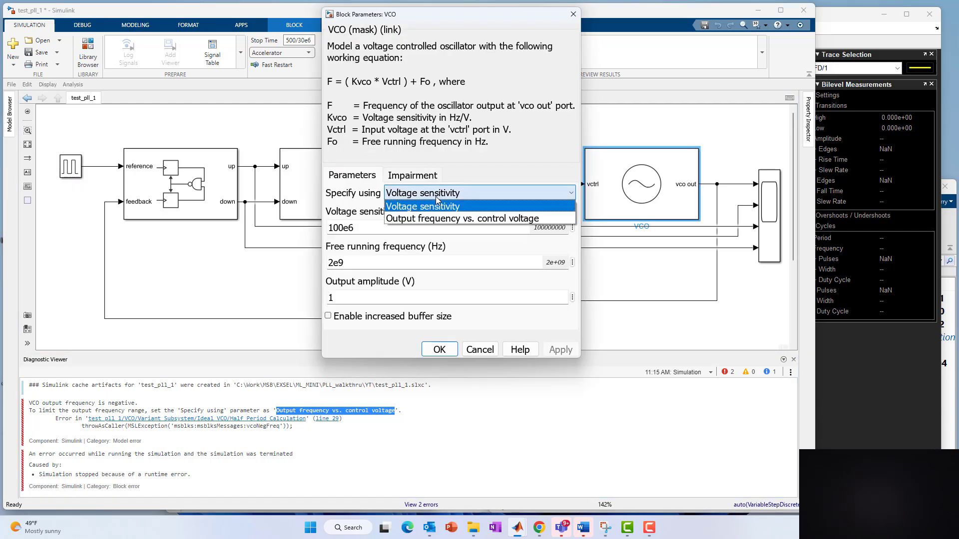
click(435, 197)
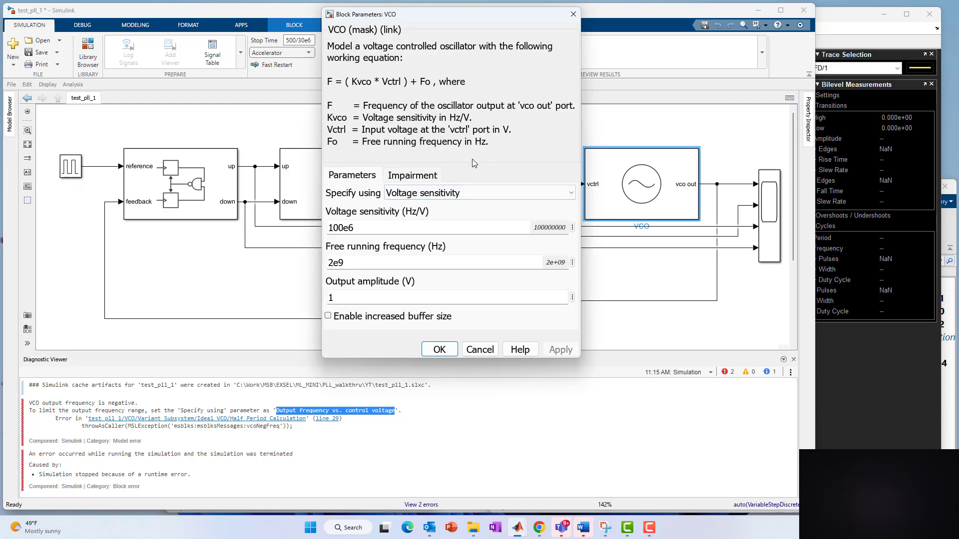
click(439, 349)
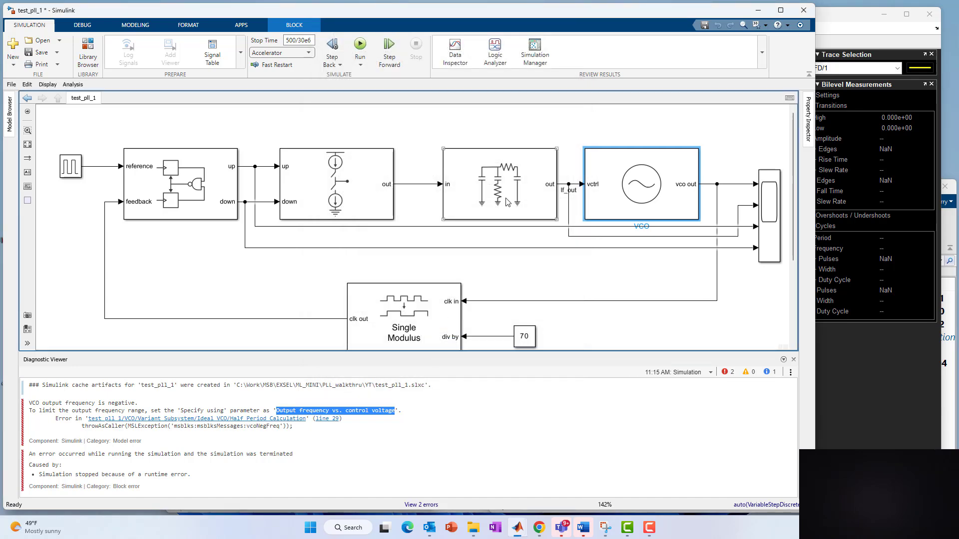
Nudge the Loop Filter block slightly left, away from the VCO block.
click(508, 202)
key(Left)
key(Left)
key(Left)
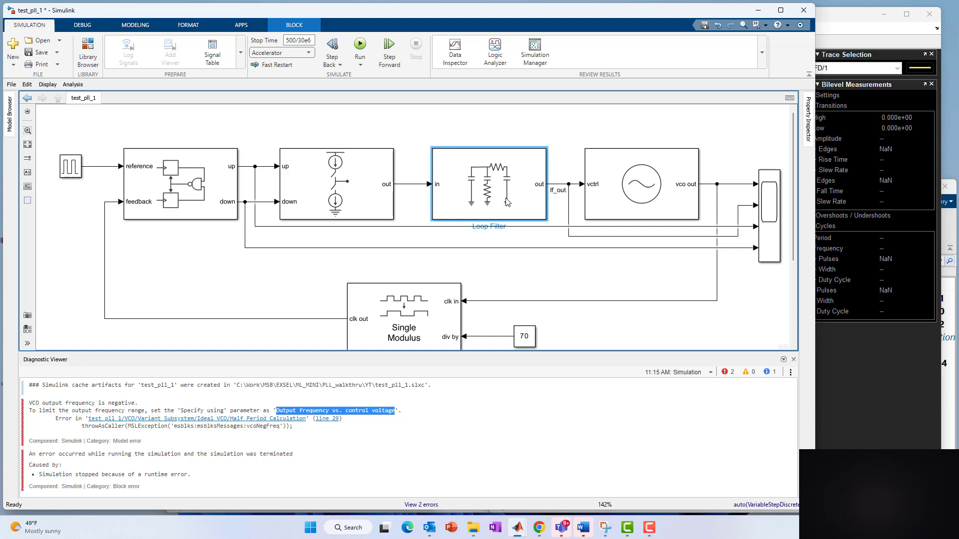
click(573, 273)
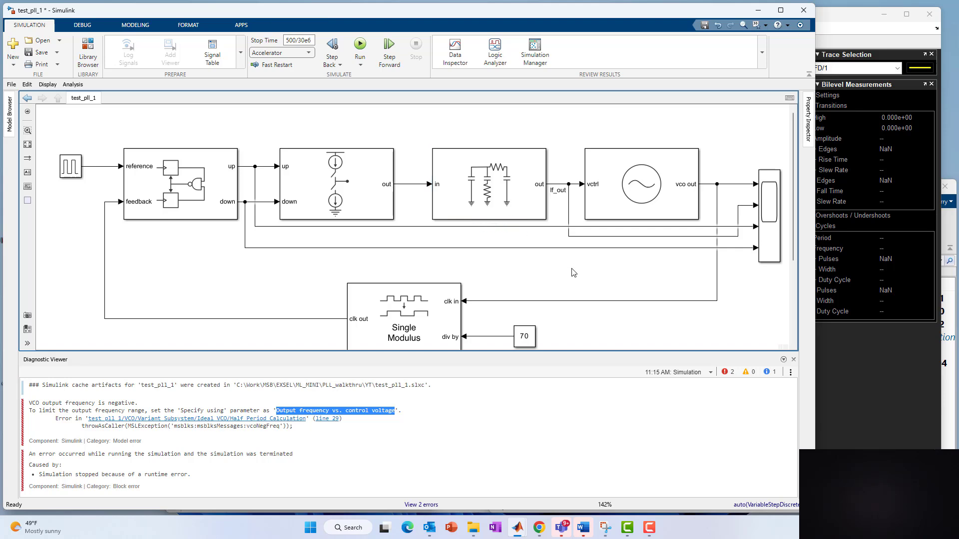
Open the Scope, scale its axes to fit the signals, inspect the lf_out trace, and return to the model.
click(777, 235)
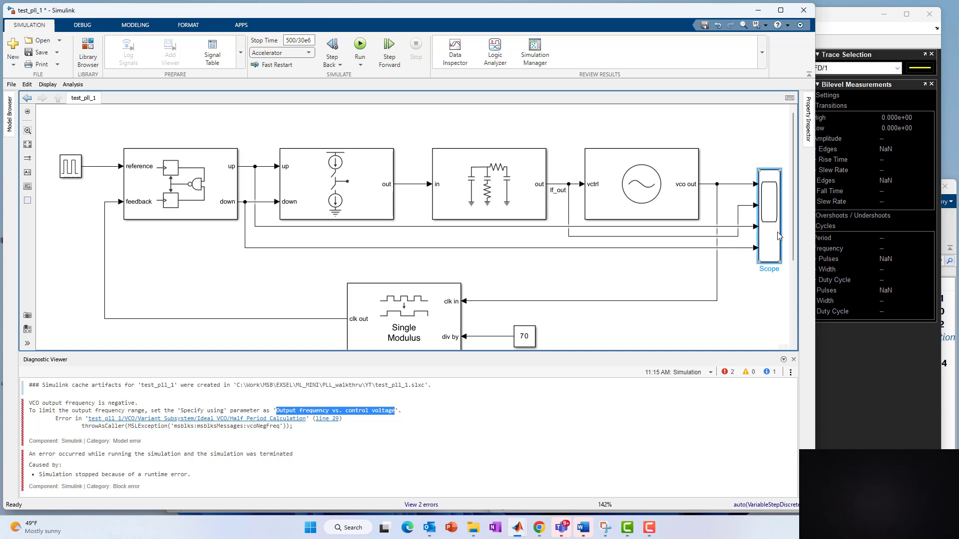
double_click(777, 236)
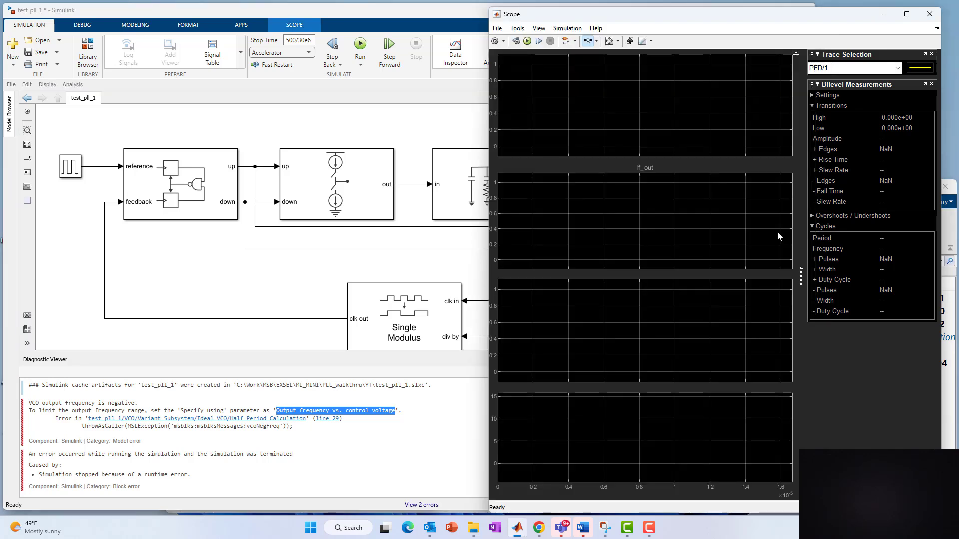
click(609, 42)
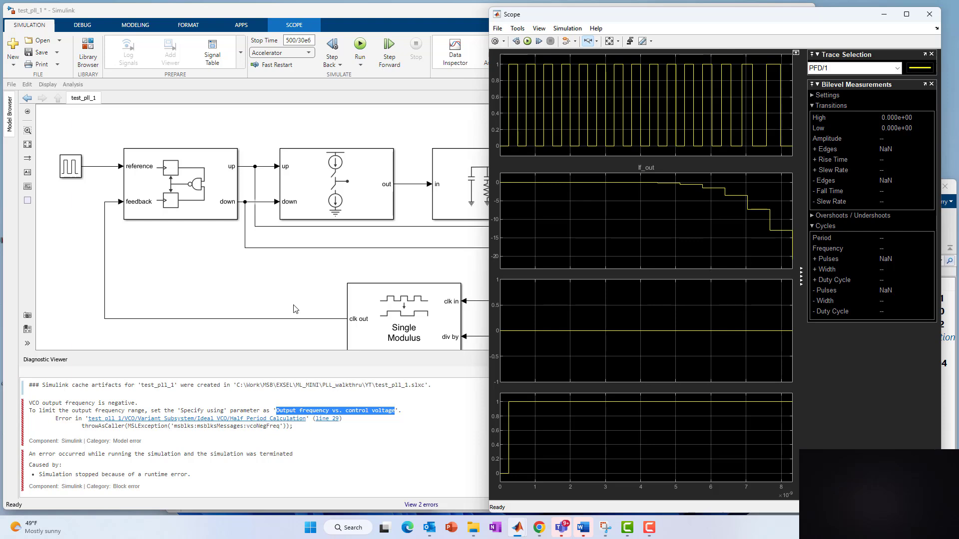
click(297, 275)
click(451, 183)
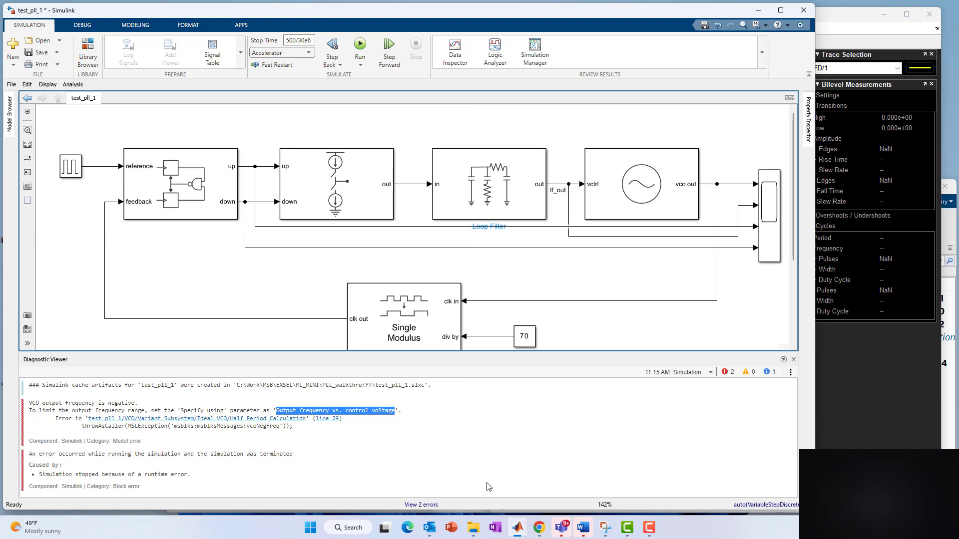
Switch to MATLAB and clear the Command Window with clc.
mouse_move(518, 527)
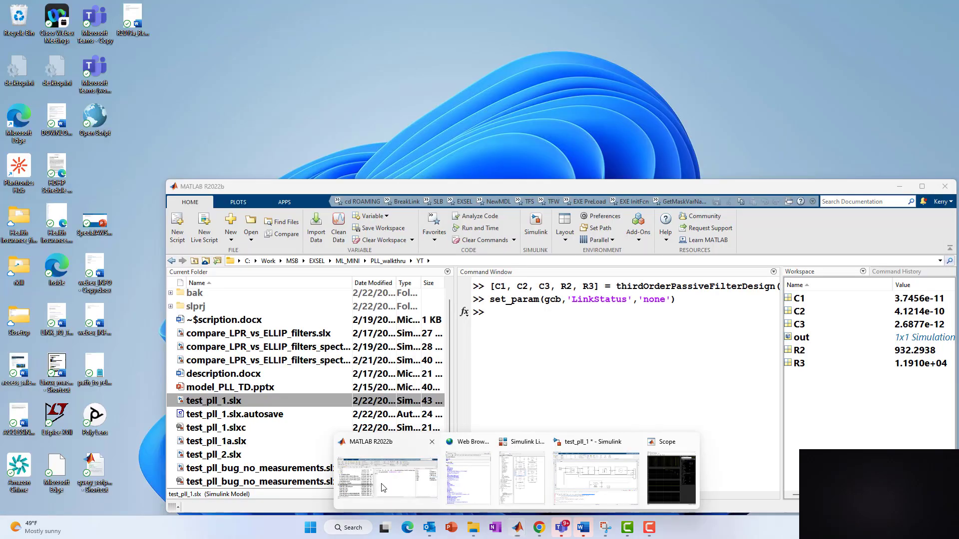
click(384, 487)
click(558, 333)
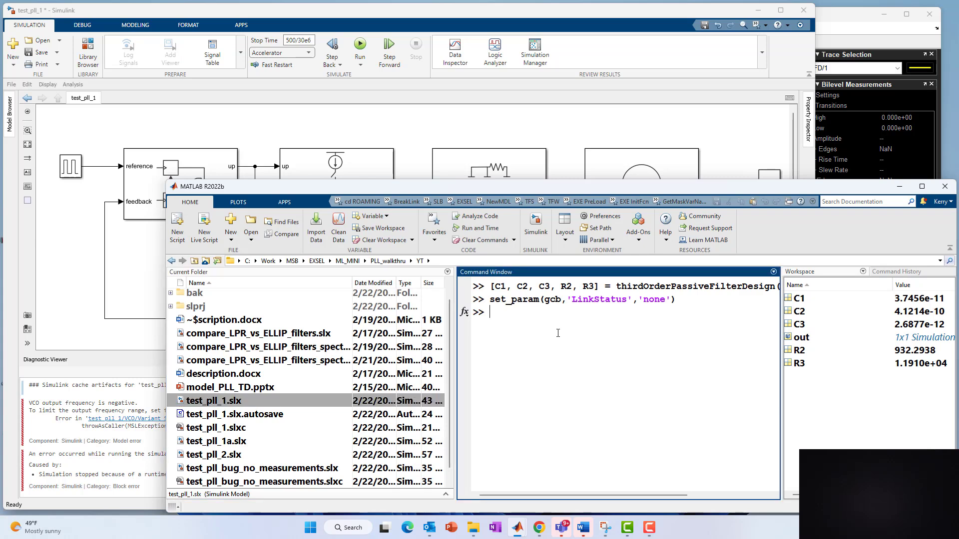
text(clc)
key(Return)
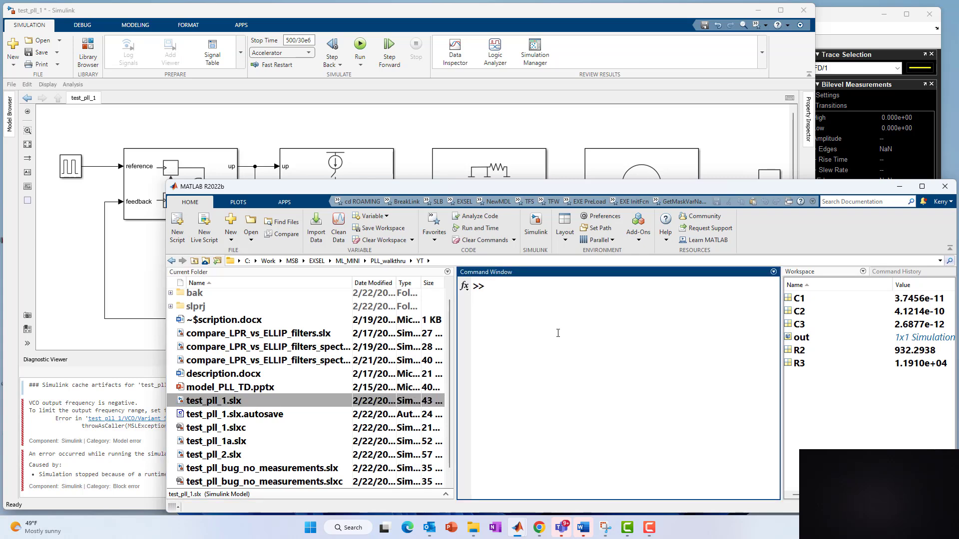
Recall the command [C1, C2, C3, R2, R3] = thirdOrderPassiveFilterDesign(1e6,45,5e-3,100e6,70); and widen the Command Window to show it completely.
text([)
key(Up)
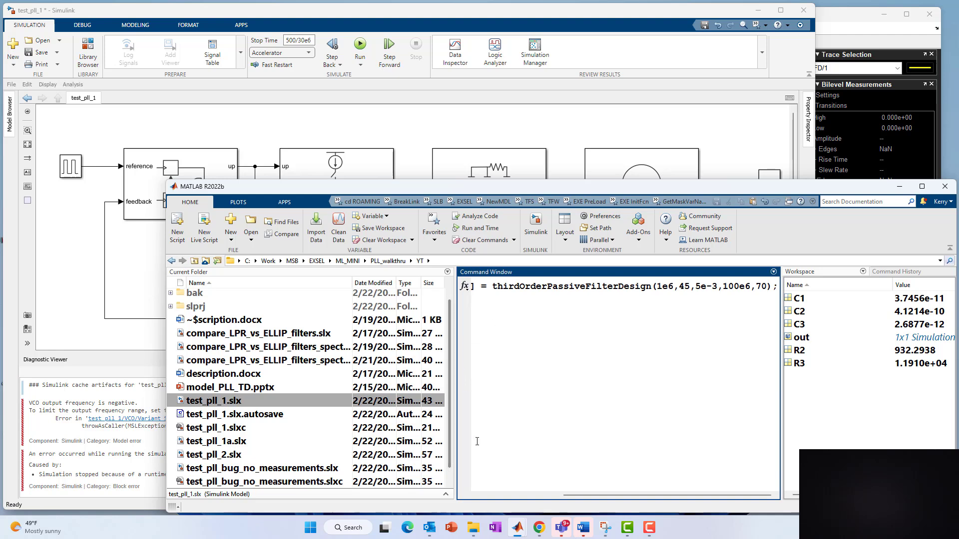
drag(582, 495, 468, 492)
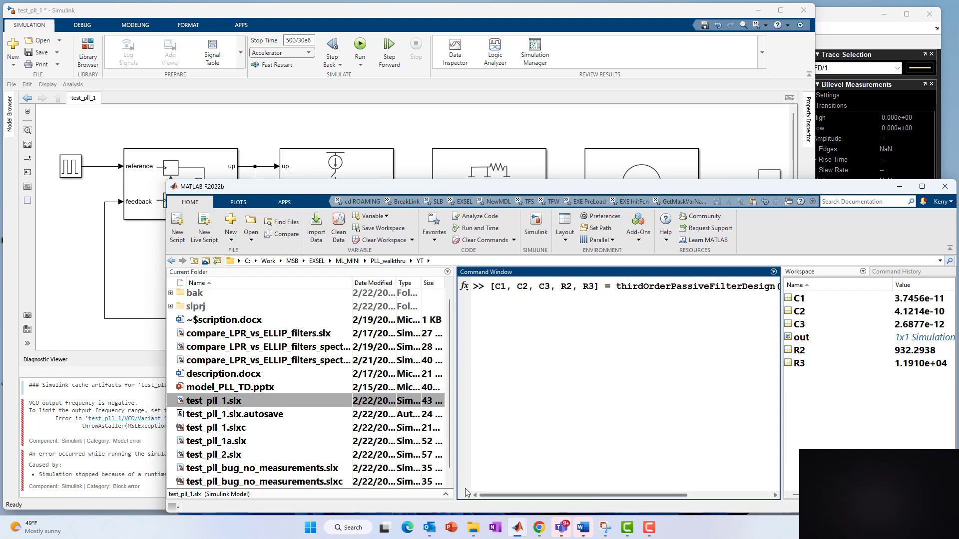
drag(616, 289, 775, 289)
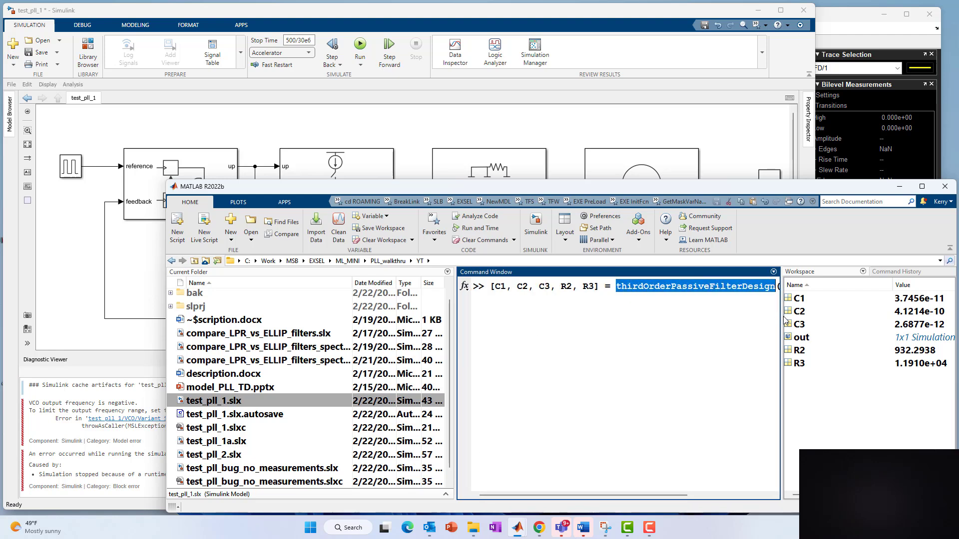
drag(780, 322, 912, 307)
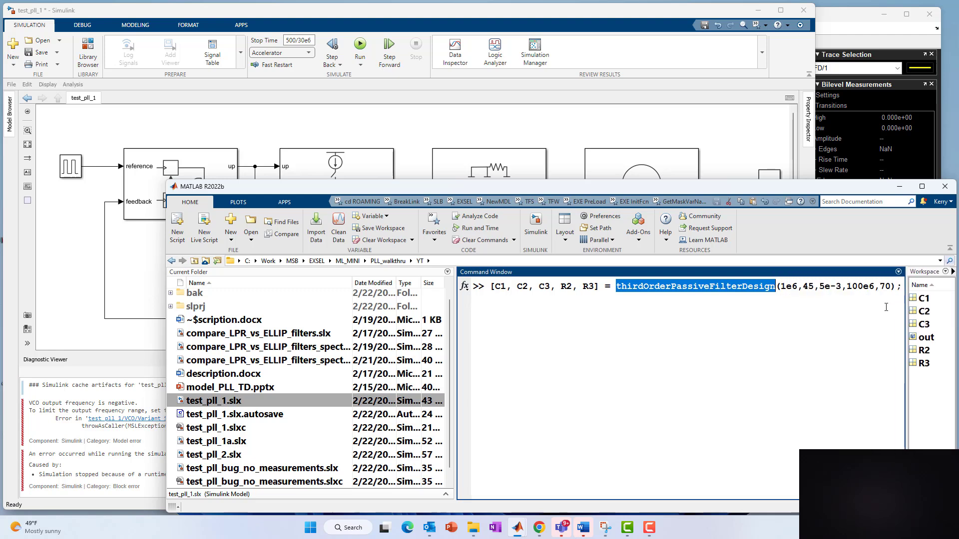
Examine the input arguments, output variables and function name of the thirdOrderPassiveFilterDesign command.
click(791, 286)
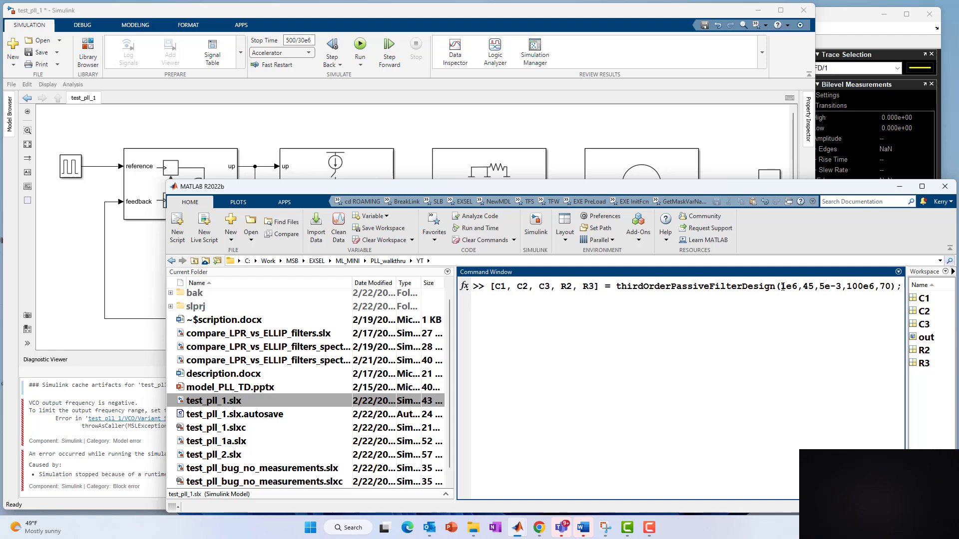
drag(782, 286, 877, 289)
click(805, 286)
drag(879, 288, 892, 287)
click(560, 309)
drag(494, 288, 552, 284)
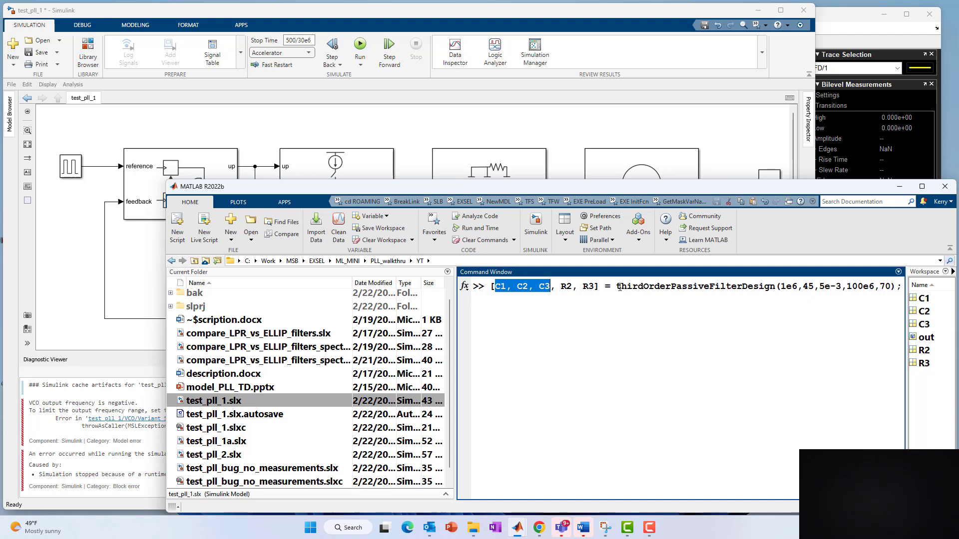
drag(619, 288, 782, 287)
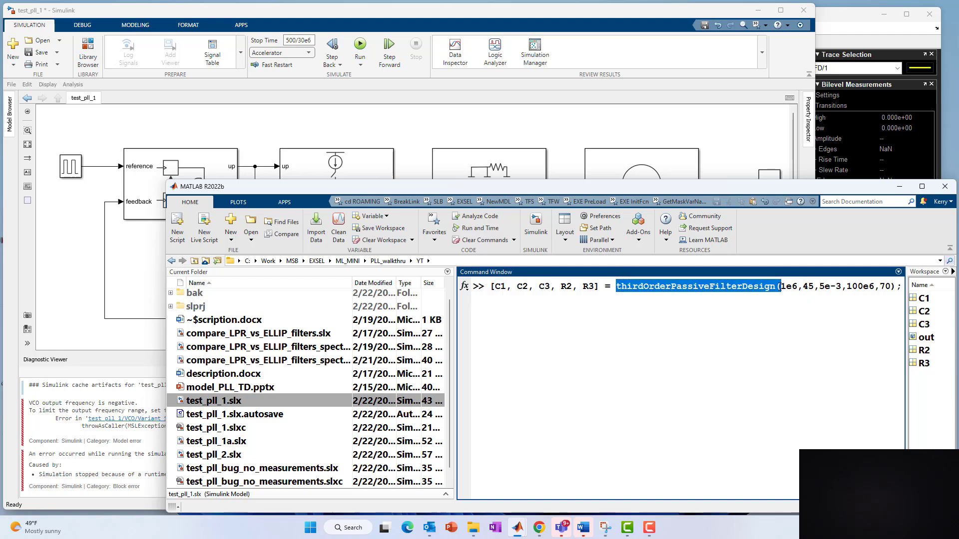
click(763, 335)
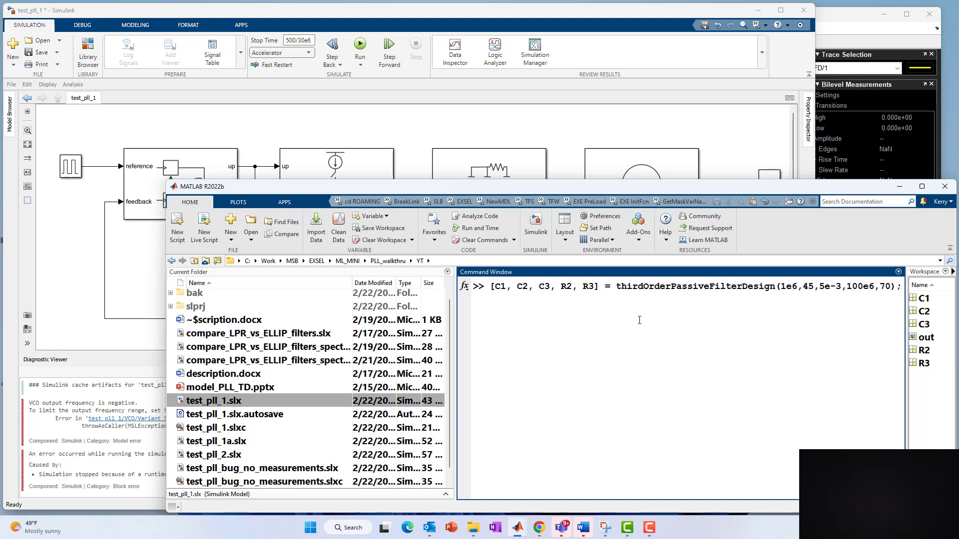
Run the filter design command and widen the Workspace to show the capacitor and resistor values.
key(Return)
drag(499, 287, 577, 287)
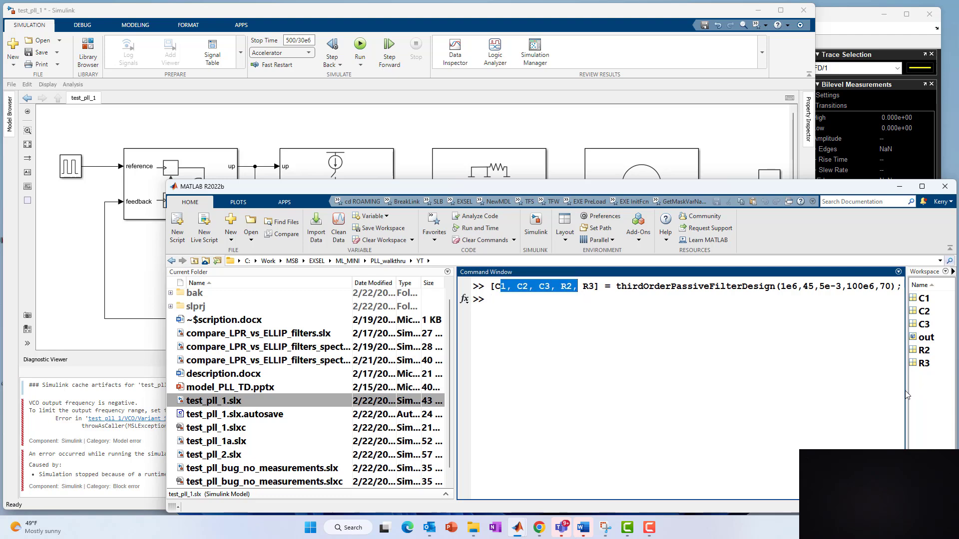
drag(905, 392, 785, 357)
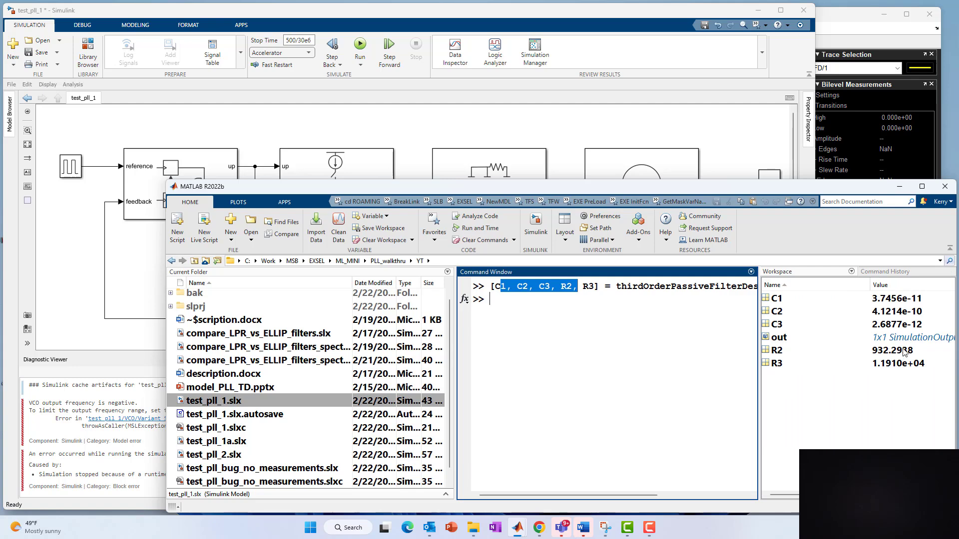
Set the Loop Filter block's capacitances to the workspace variables C1, C2 and C3.
click(544, 123)
click(501, 183)
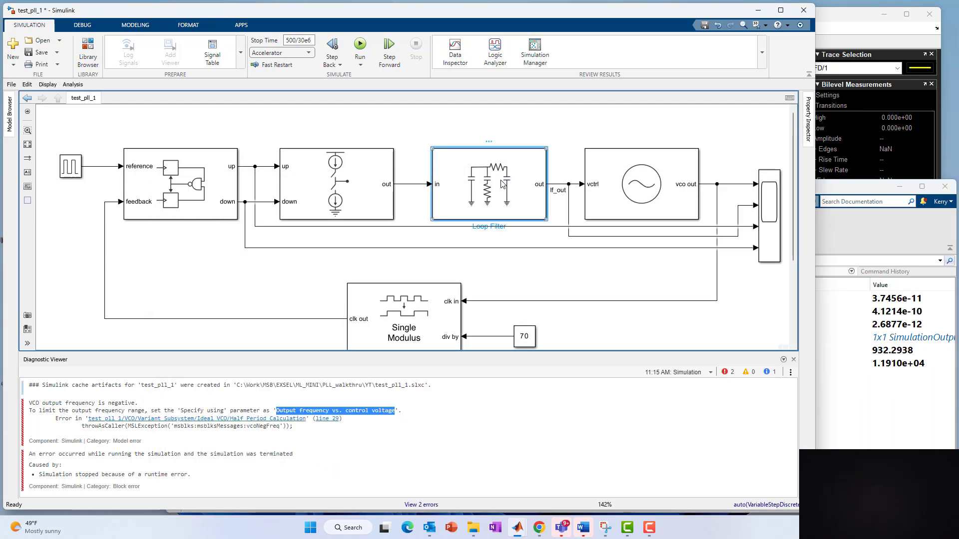
double_click(502, 184)
triple_click(664, 260)
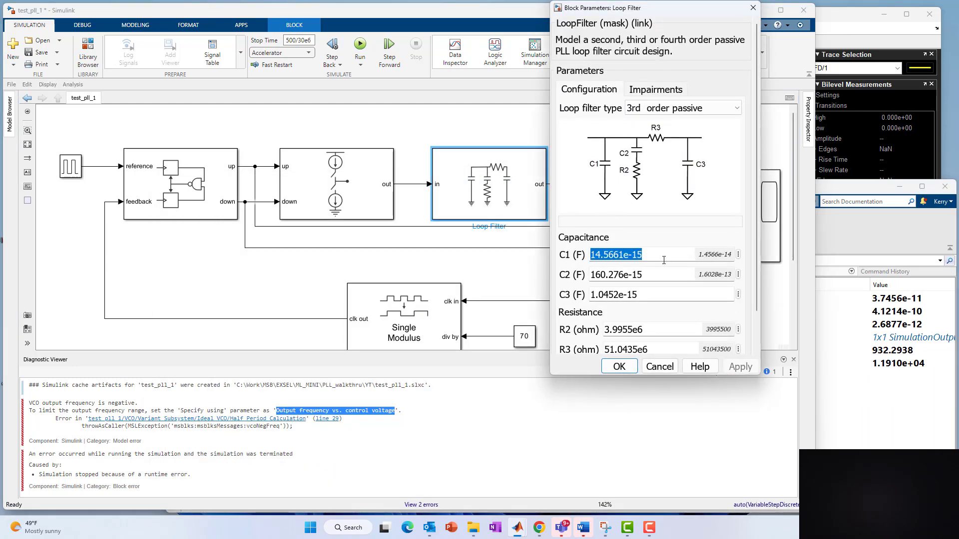
text(C1)
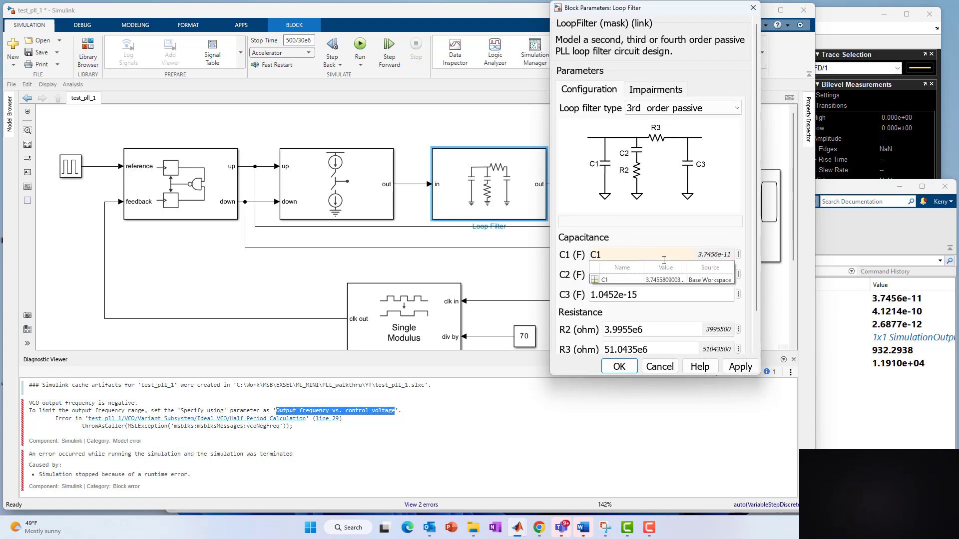
triple_click(622, 275)
text(C2)
triple_click(614, 294)
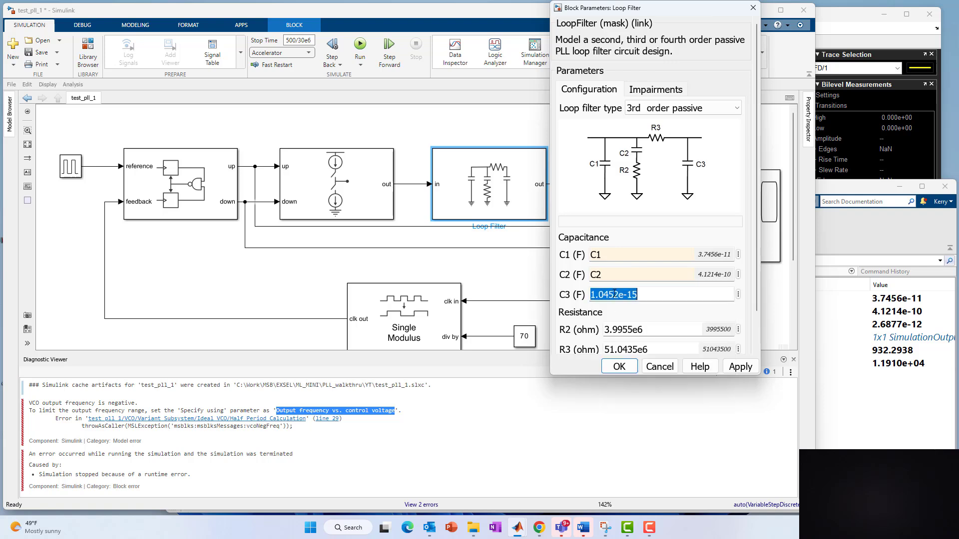
text(C3)
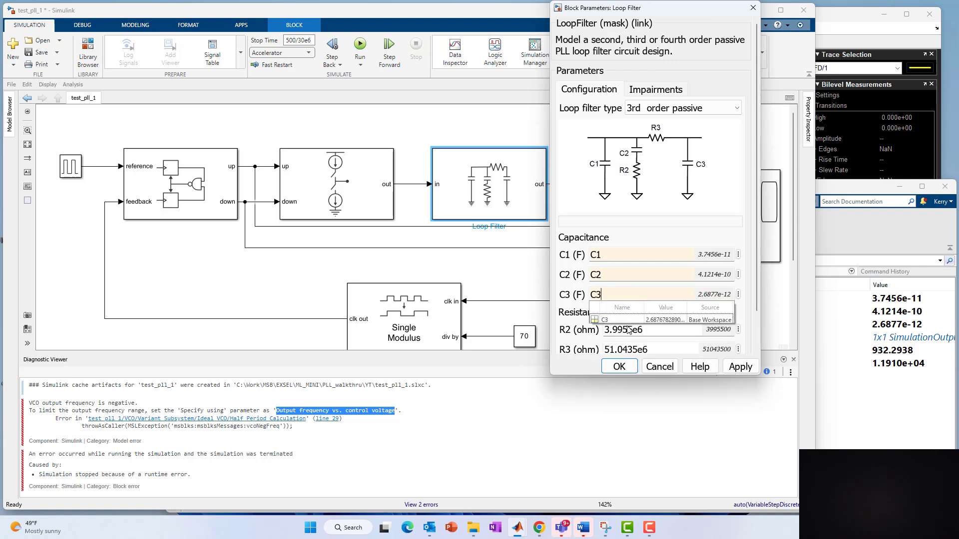
Set the Loop Filter's resistances to the workspace variables R2 and R3 and accept the block parameters.
click(628, 327)
triple_click(644, 326)
text(R)
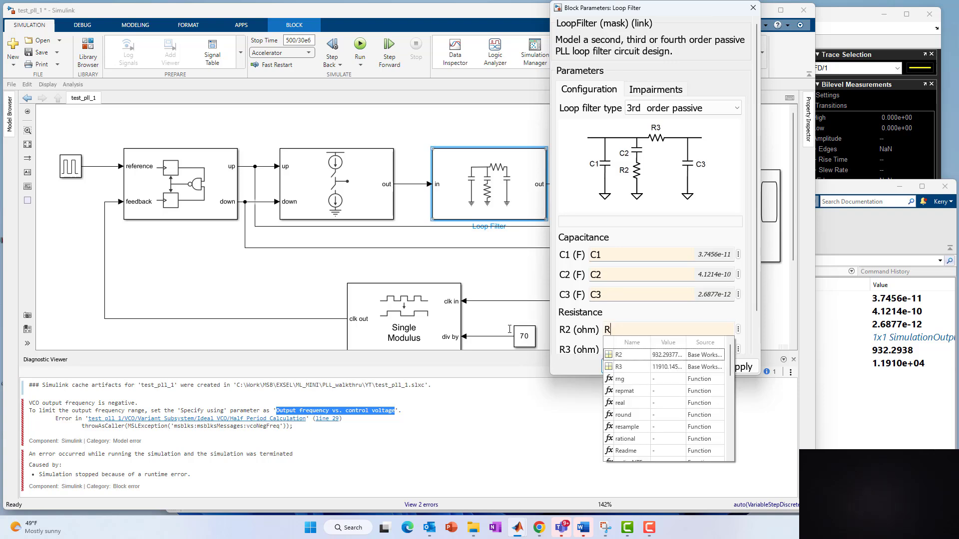
click(623, 355)
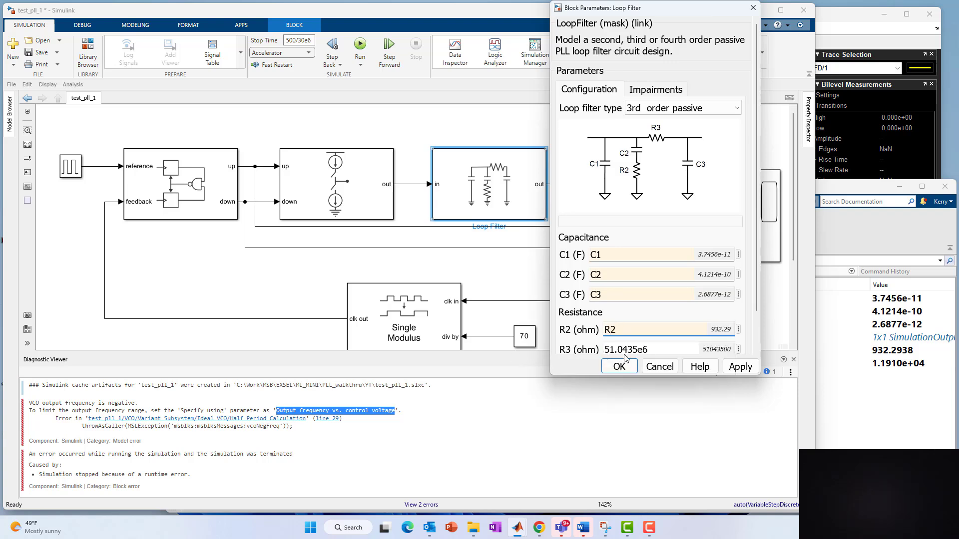
triple_click(626, 349)
text(R3)
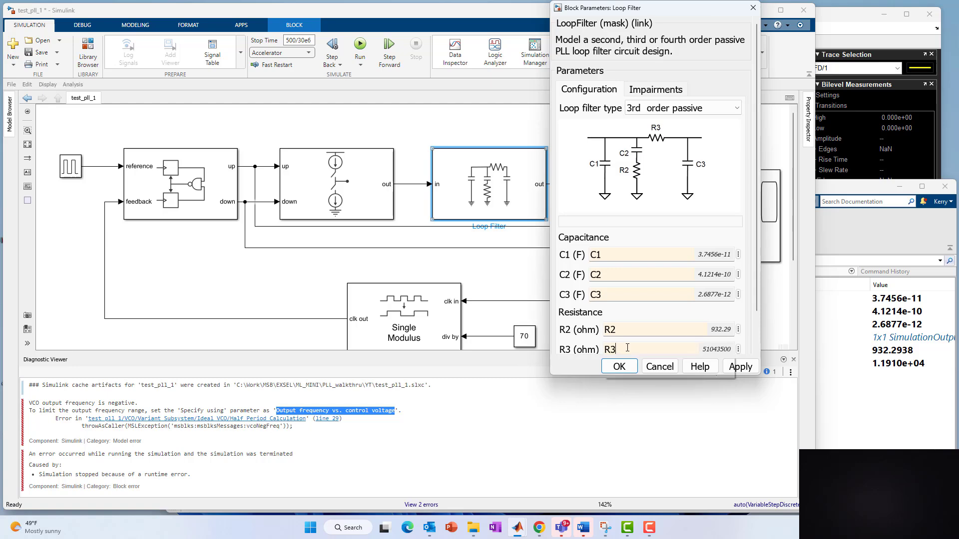
click(605, 373)
click(607, 370)
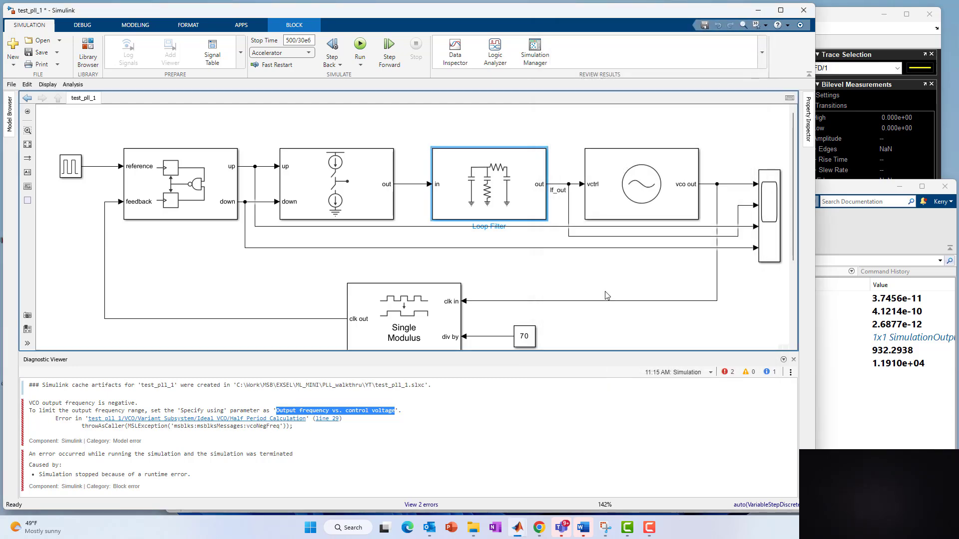
Run the simulation and examine the initial lf_out transient in the Scope, ending with all axes scaled to the full data.
click(360, 46)
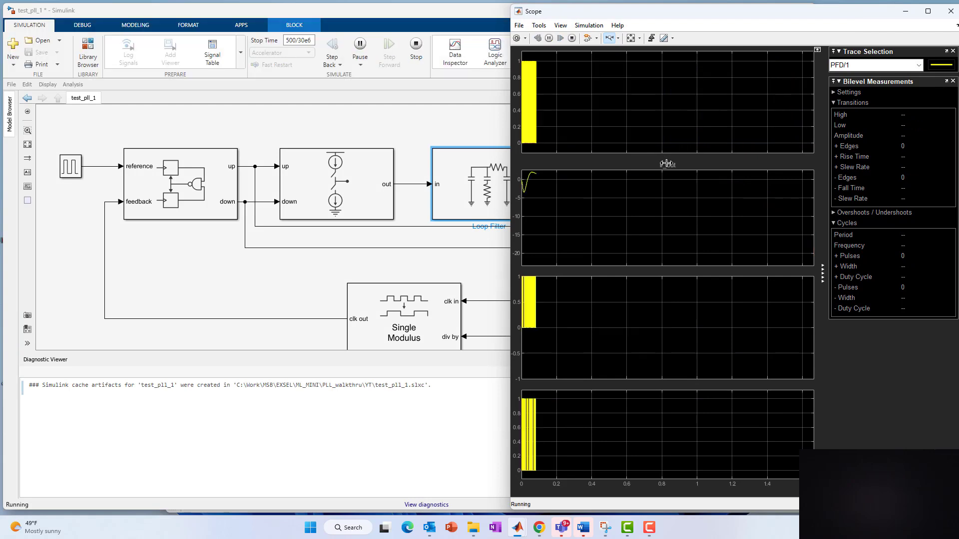
click(630, 39)
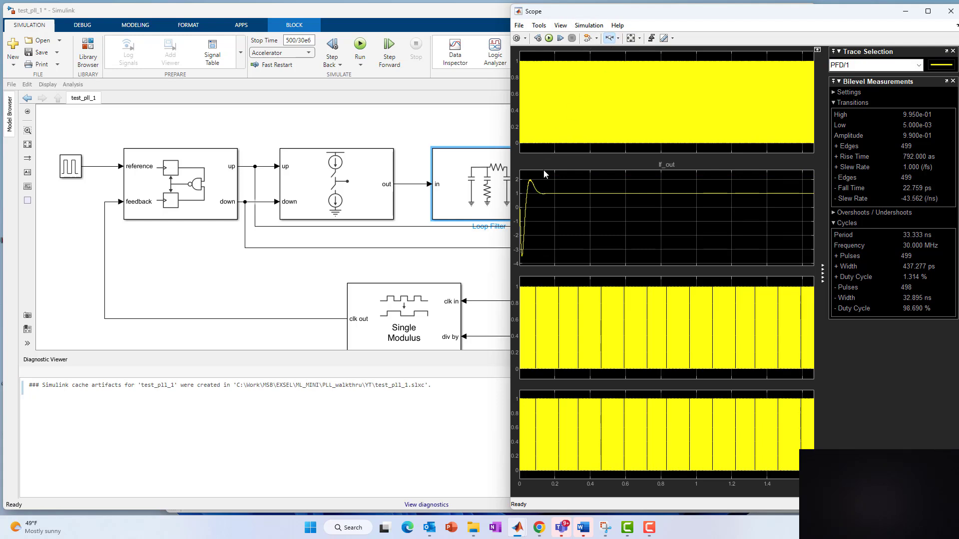
drag(542, 187, 527, 186)
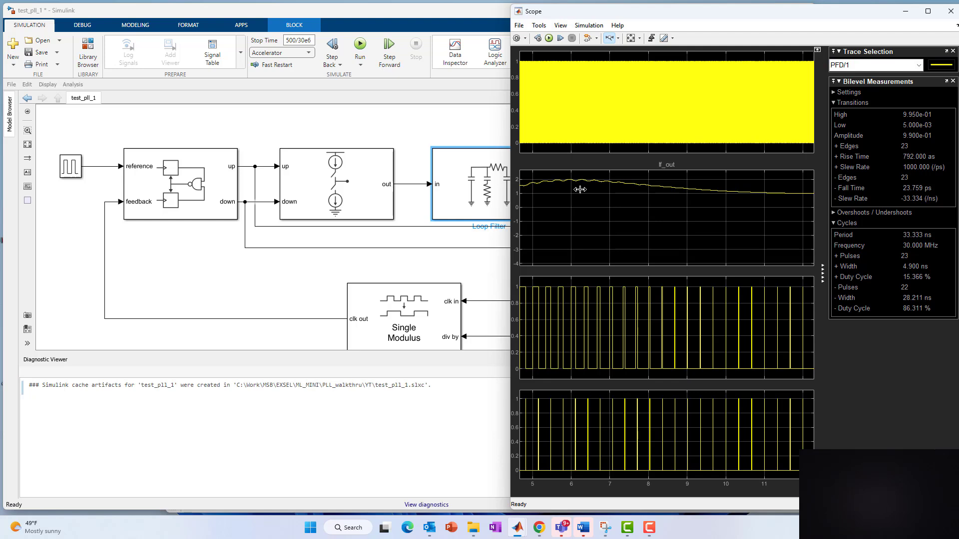
click(630, 44)
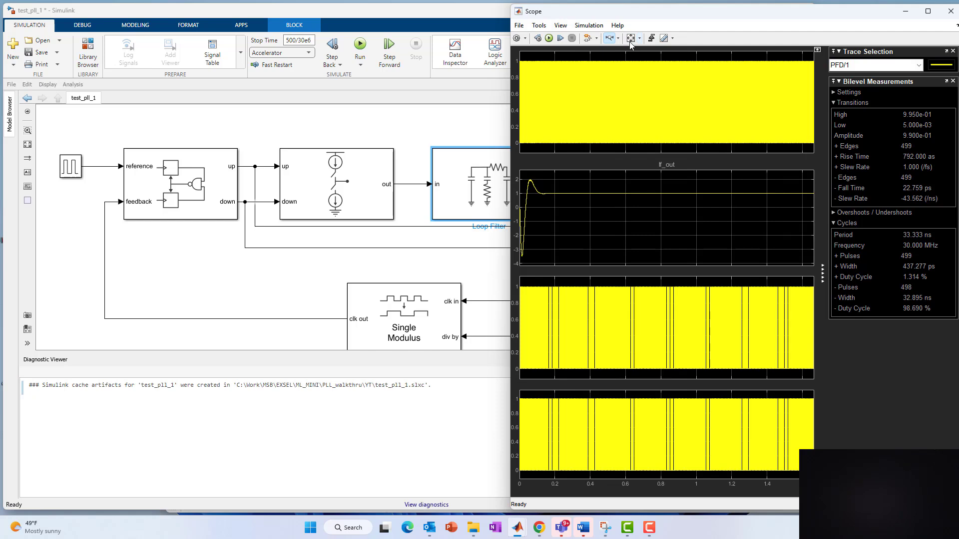
Review the complete PLL model alongside the simulated lf_out response in the Scope.
click(251, 287)
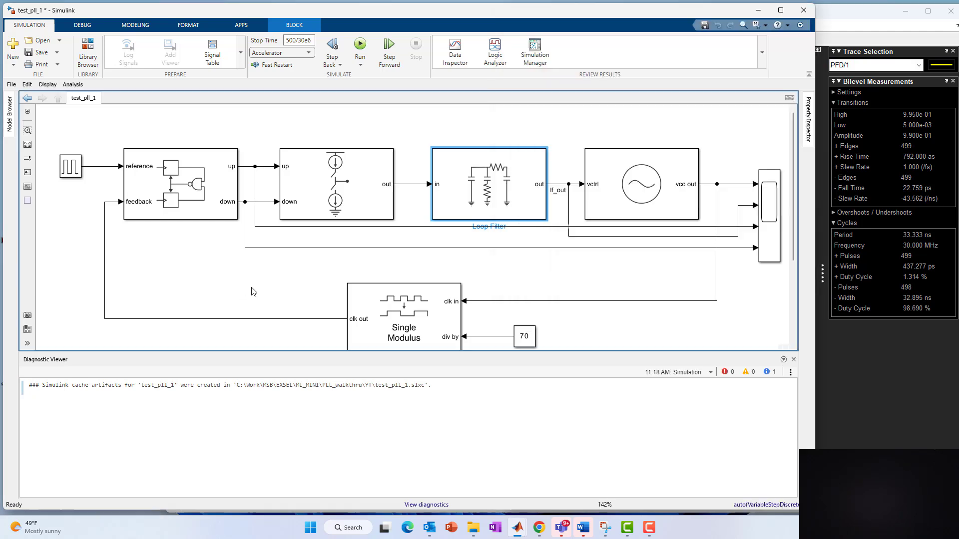
key(space)
drag(218, 300, 143, 300)
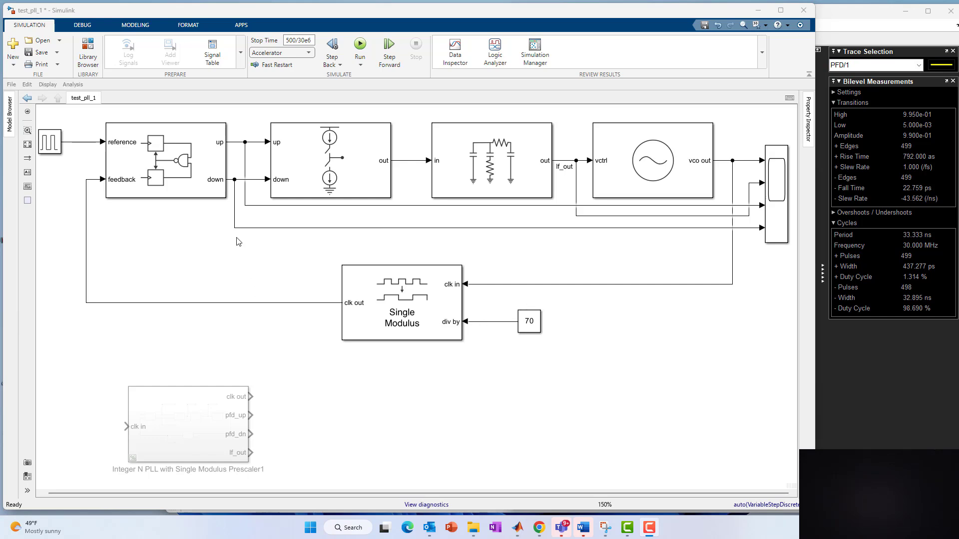
click(866, 20)
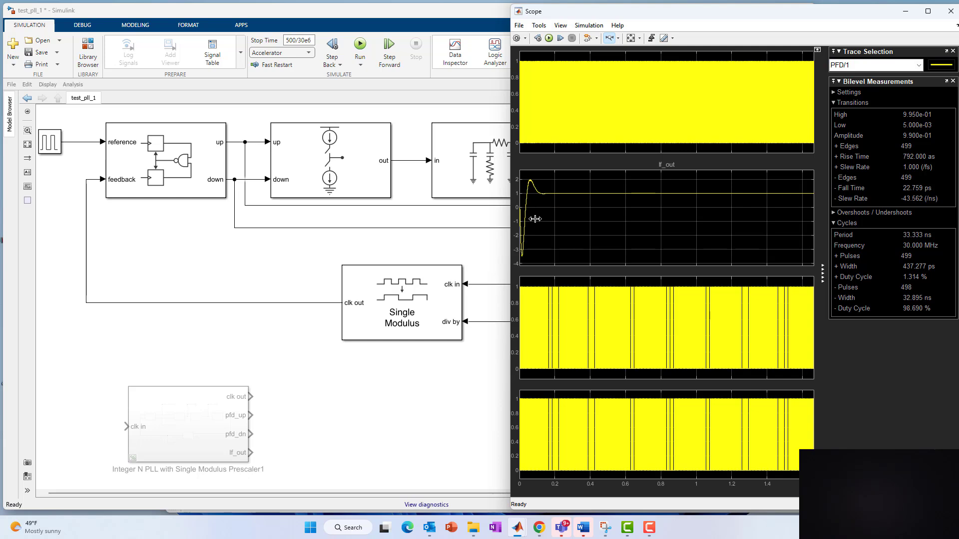
click(287, 268)
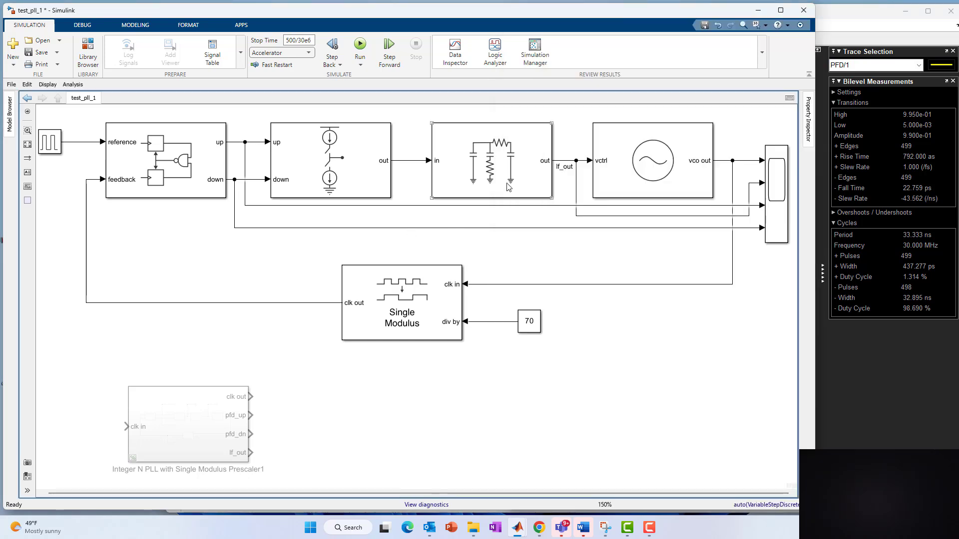
click(869, 11)
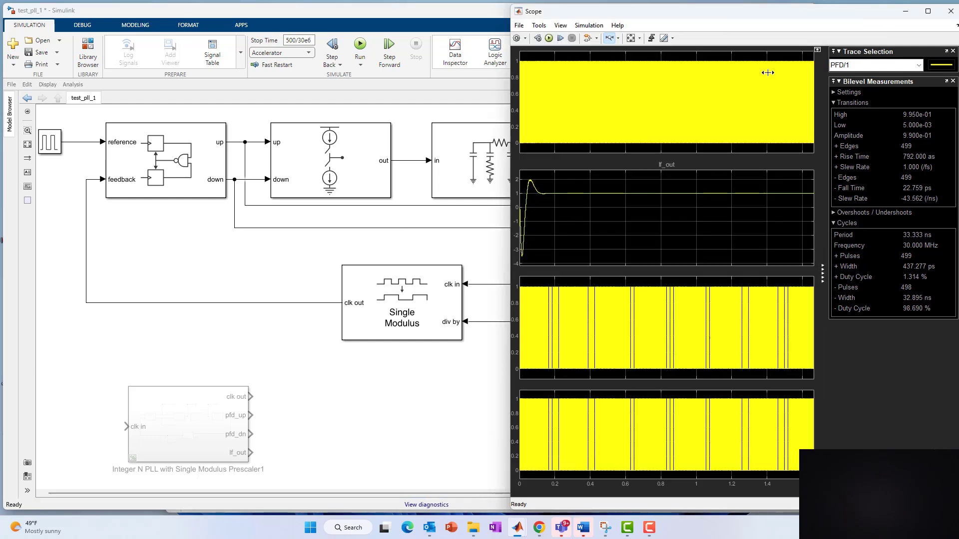
Set the VCO block's voltage sensitivity to 50e6 Hz/V.
click(403, 119)
double_click(651, 174)
double_click(413, 224)
key(Left)
key(Left)
key(BackSpace)
key(BackSpace)
key(BackSpace)
text(50)
Set the VCO's free running frequency to 1.5e9 Hz and accept the block parameters.
double_click(381, 259)
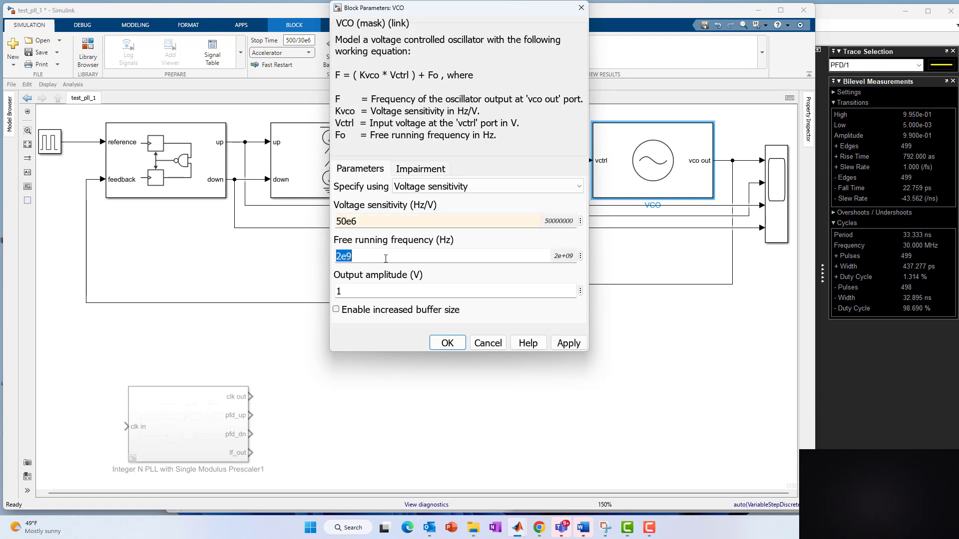
key(Left)
key(Delete)
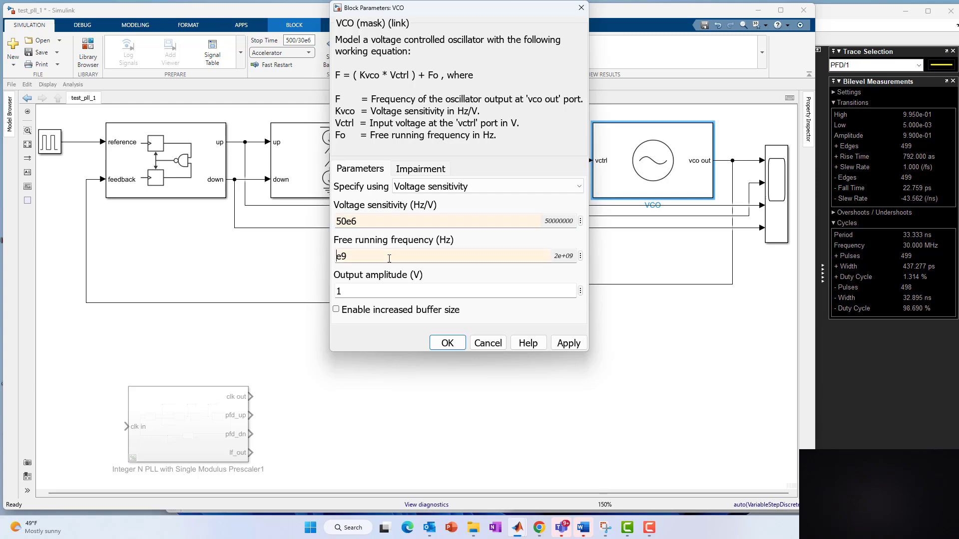
text(1.5)
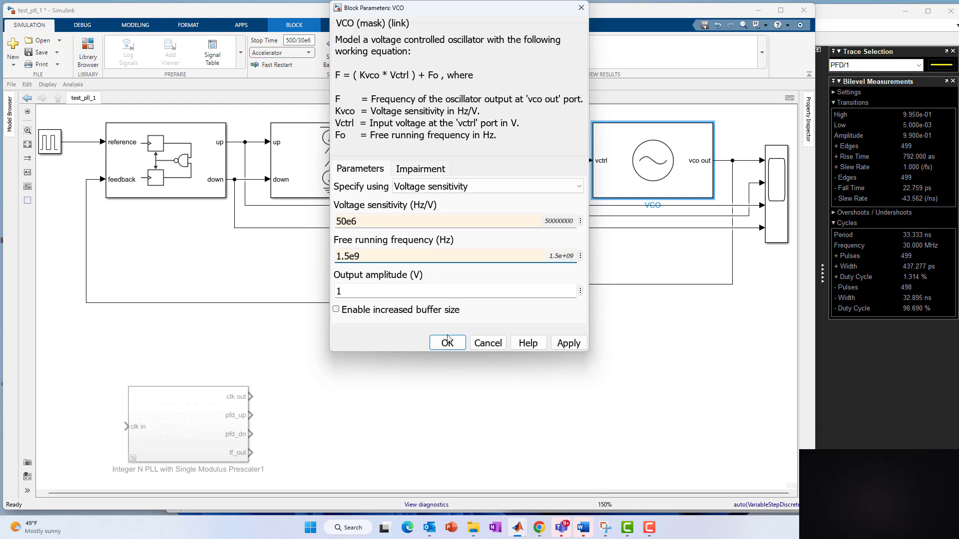
click(447, 343)
Simulate the model with the changed VCO and scale the Scope axes to fit the complete lf_out curve.
click(360, 47)
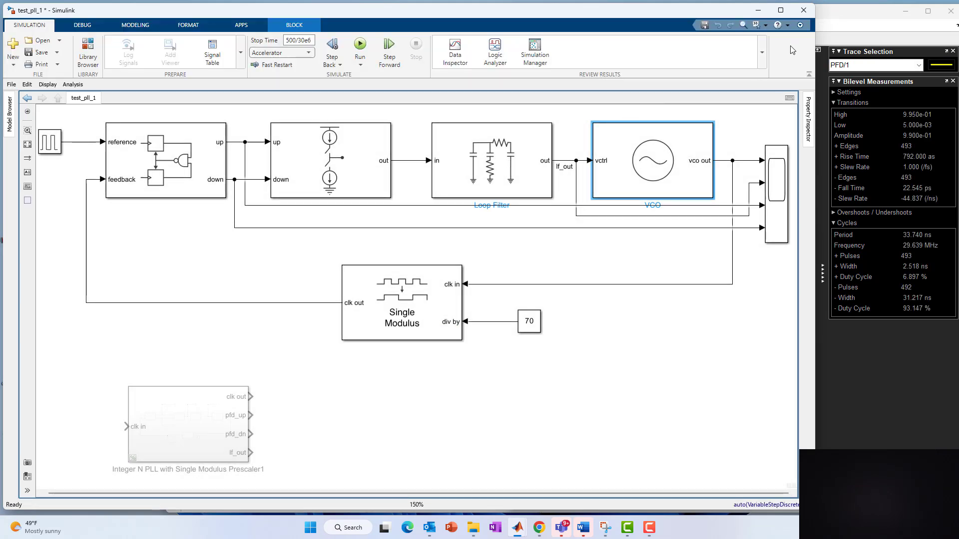
click(840, 16)
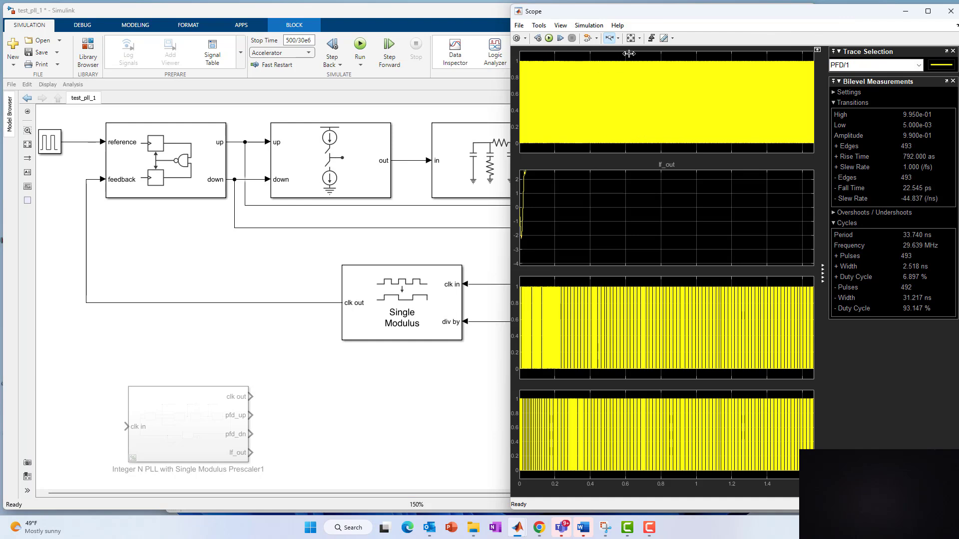
click(631, 38)
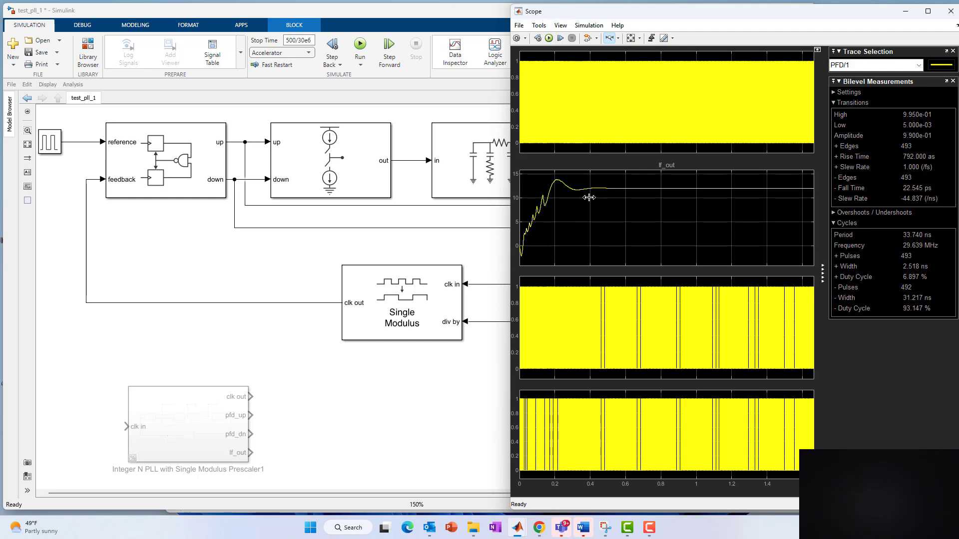
Disable both the current impairments and the timing impairments of the Charge Pump block.
click(293, 256)
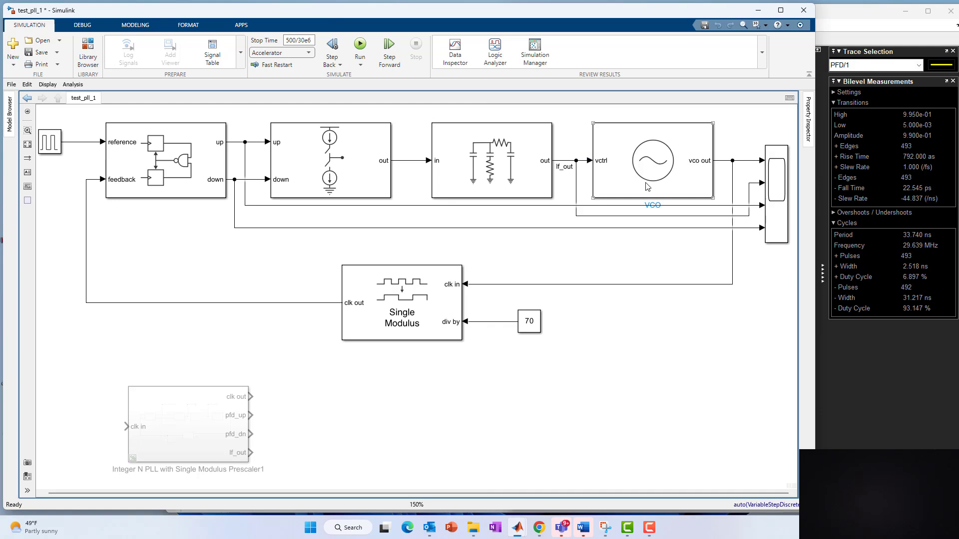
drag(52, 144, 59, 144)
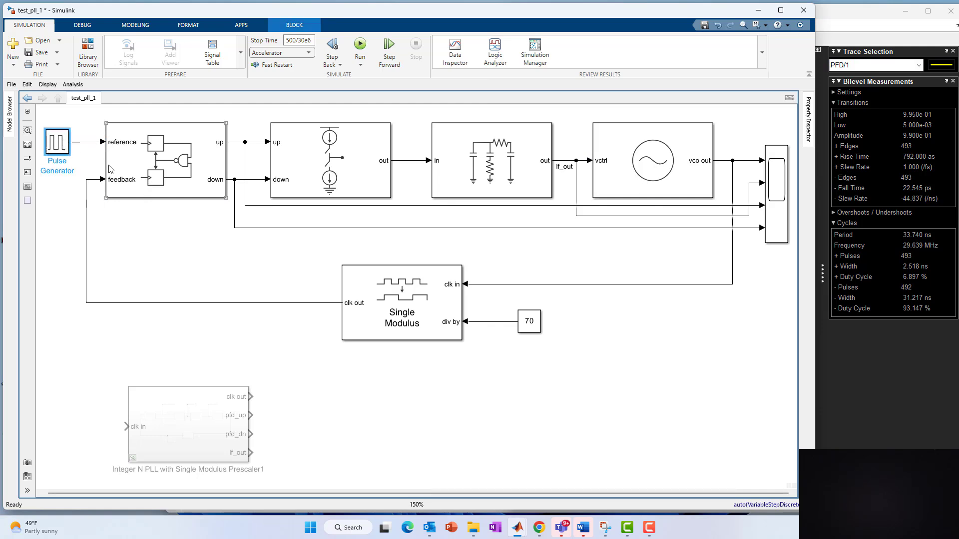
double_click(363, 166)
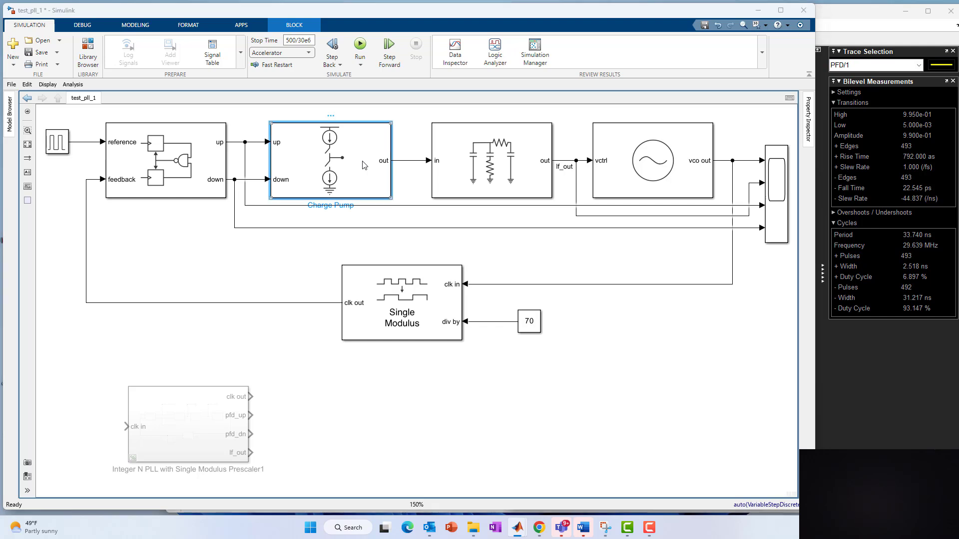
click(491, 92)
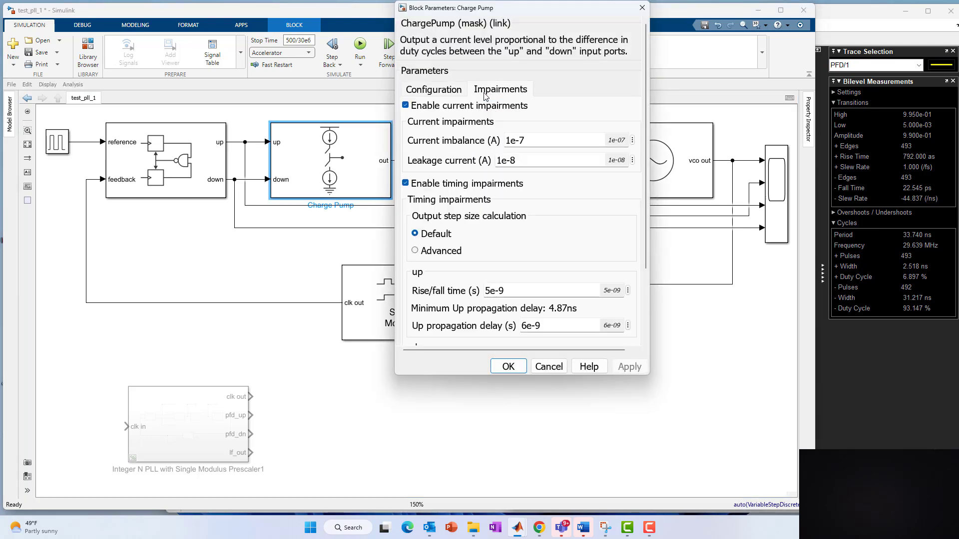
click(405, 183)
click(405, 105)
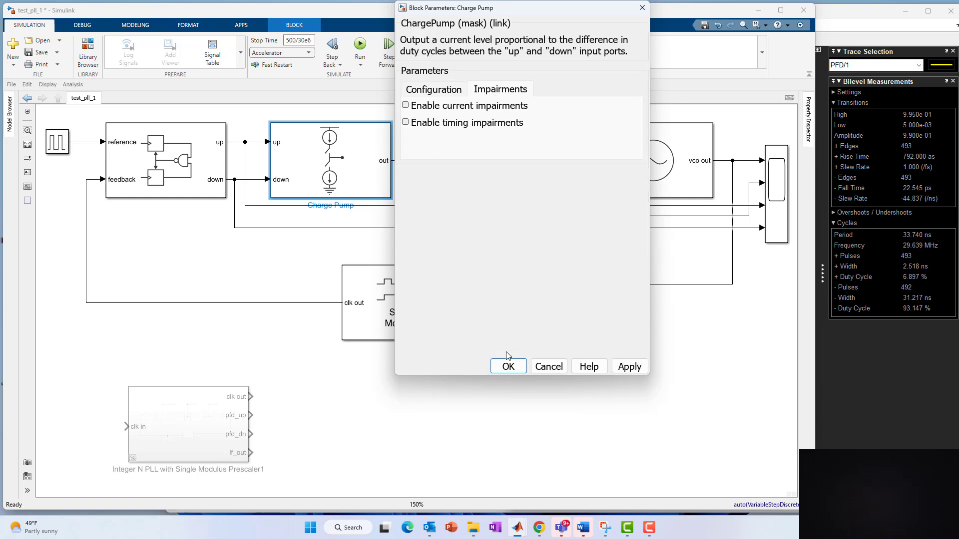
click(509, 367)
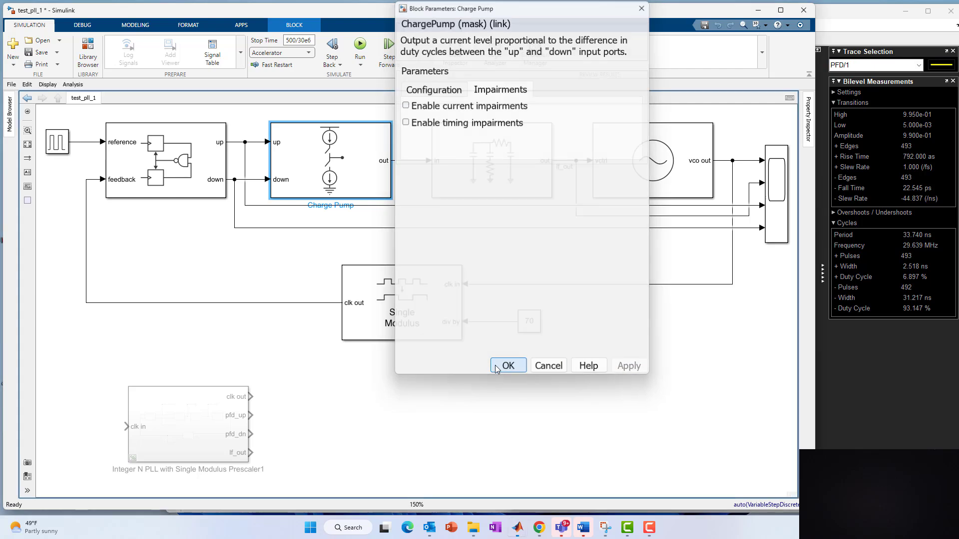
Run the simulation without charge pump impairments and zoom the Scope vertically into the settled portion of lf_out.
click(360, 46)
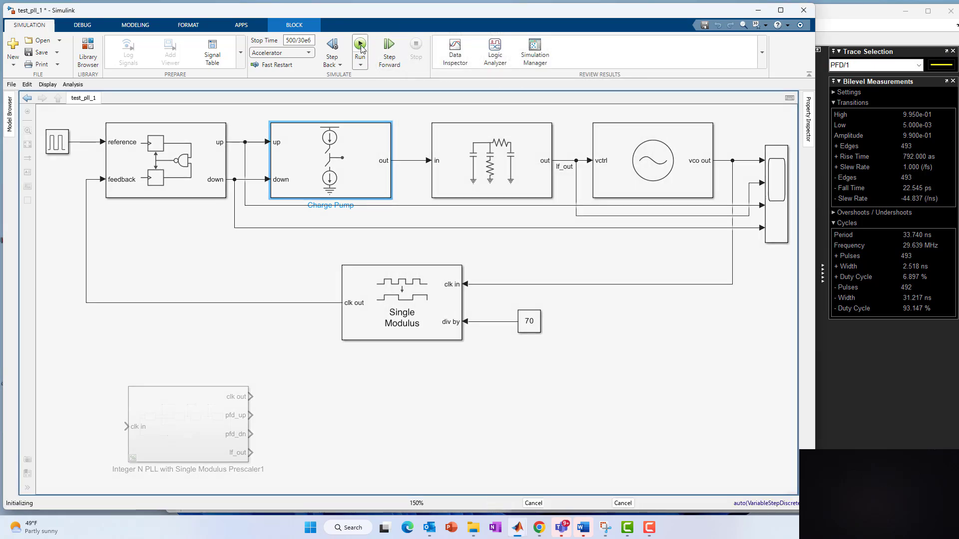
click(837, 16)
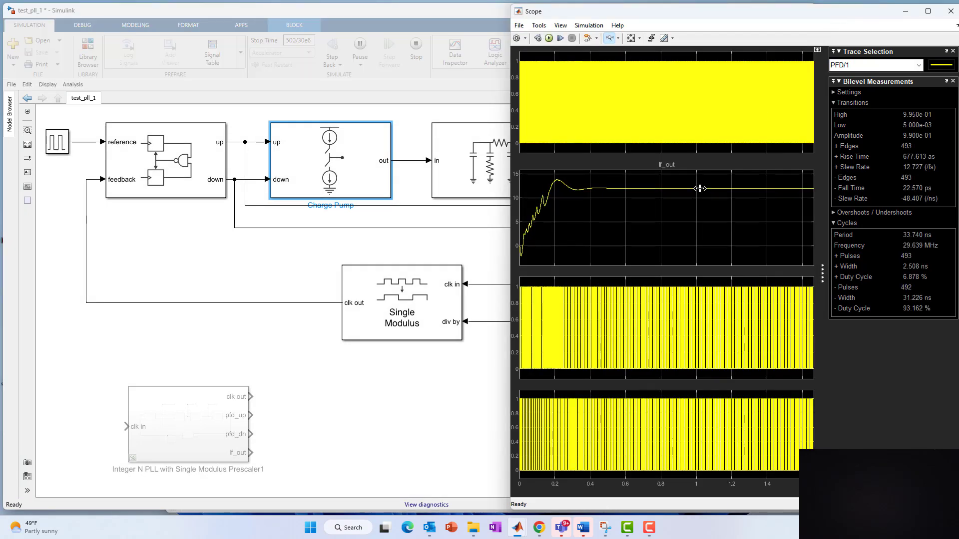
click(618, 43)
click(612, 63)
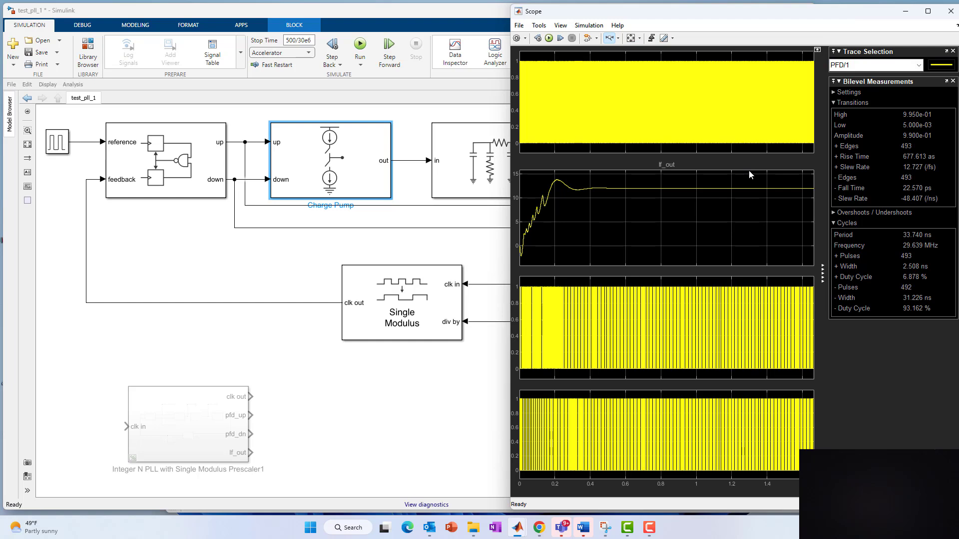
drag(776, 183, 778, 233)
drag(779, 198, 796, 237)
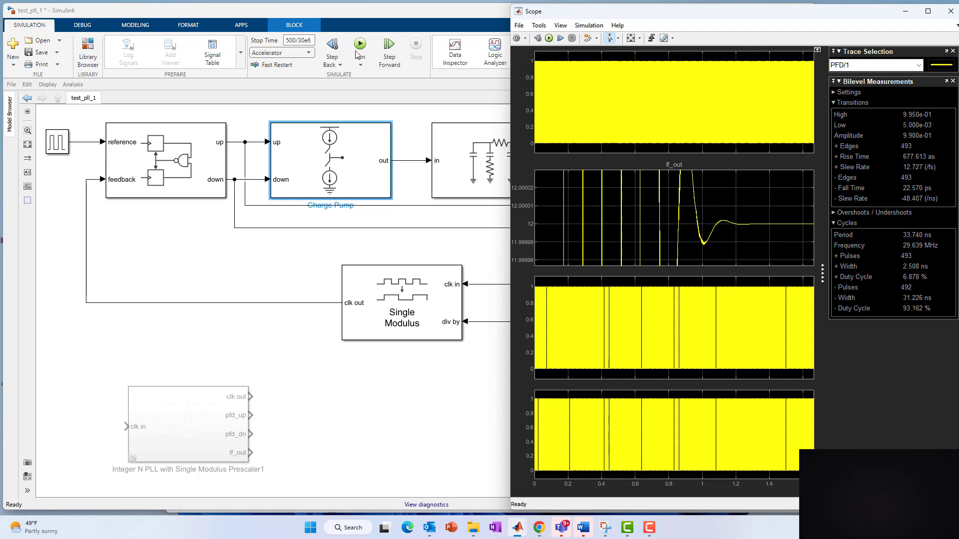
Set the simulation stop time to 1000/30e6 and run the model.
click(302, 41)
key(Home)
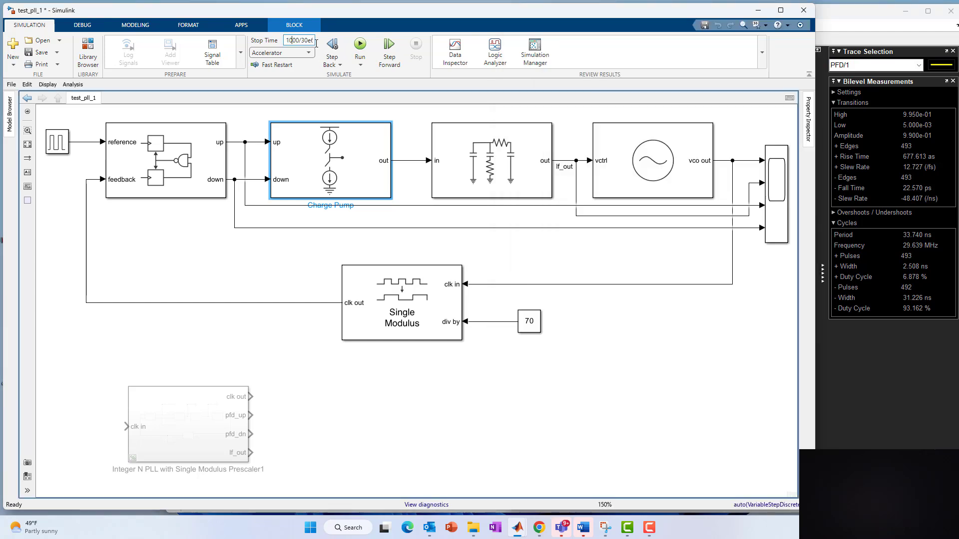
click(360, 44)
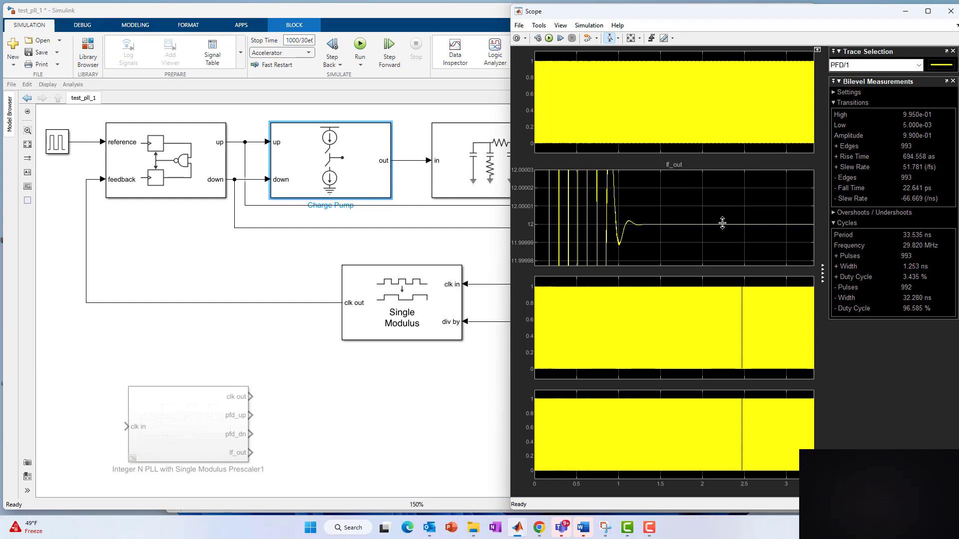
Enable the Charge Pump's current impairments and set the current imbalance to 1e-6 A, keeping the leakage current at 1e-8 A.
double_click(344, 168)
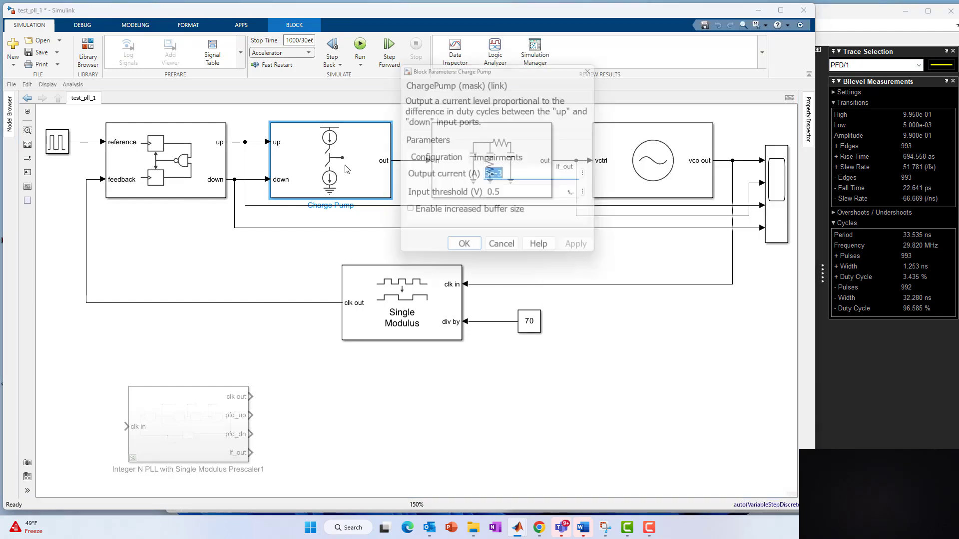
click(499, 163)
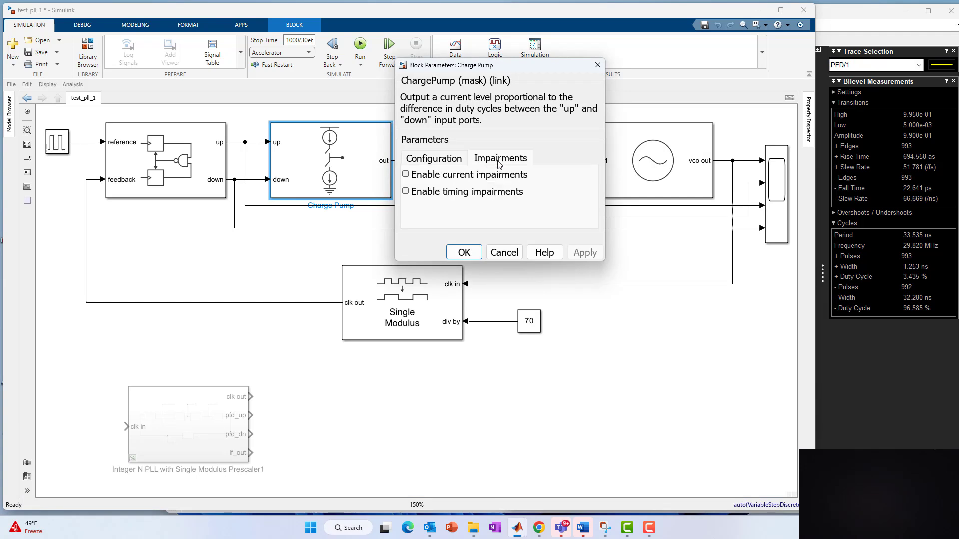
click(406, 175)
drag(506, 263, 507, 403)
double_click(543, 209)
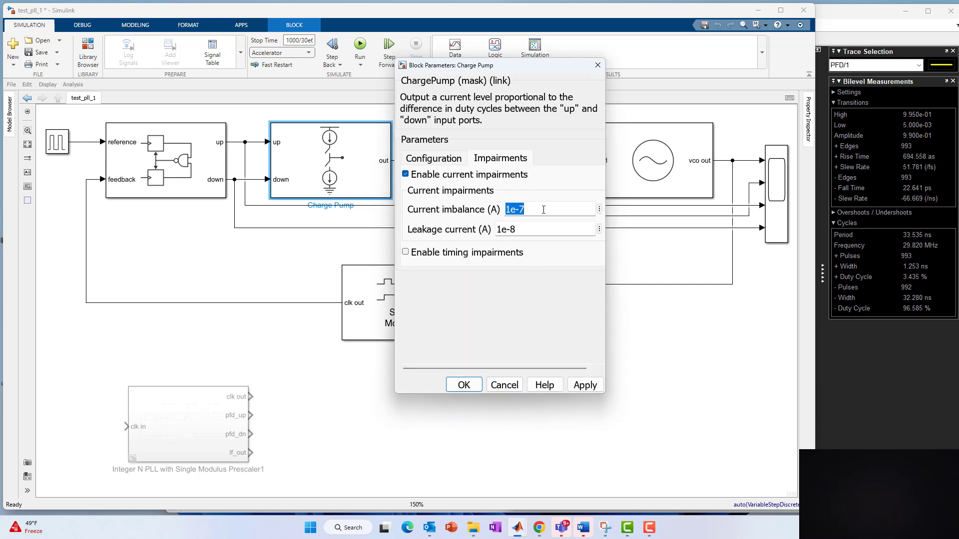
double_click(531, 231)
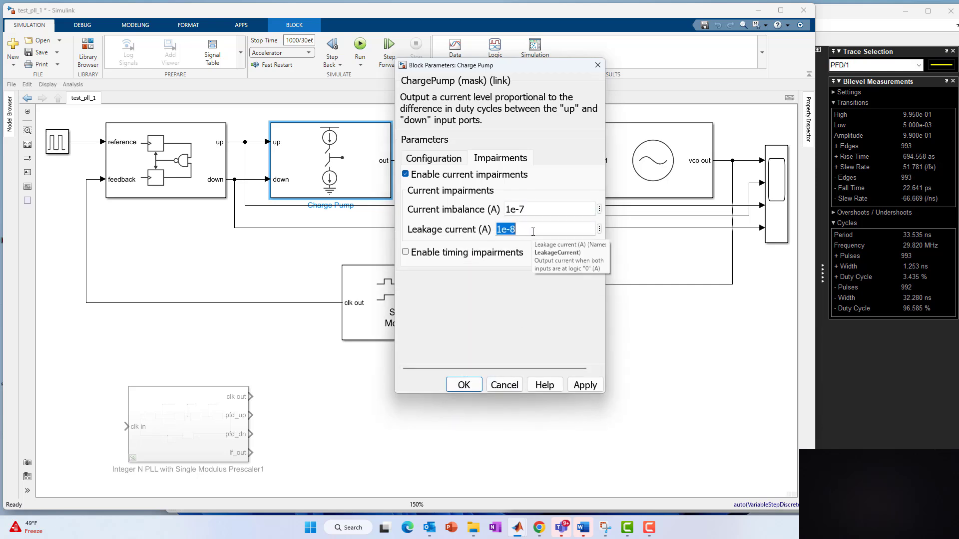
click(536, 228)
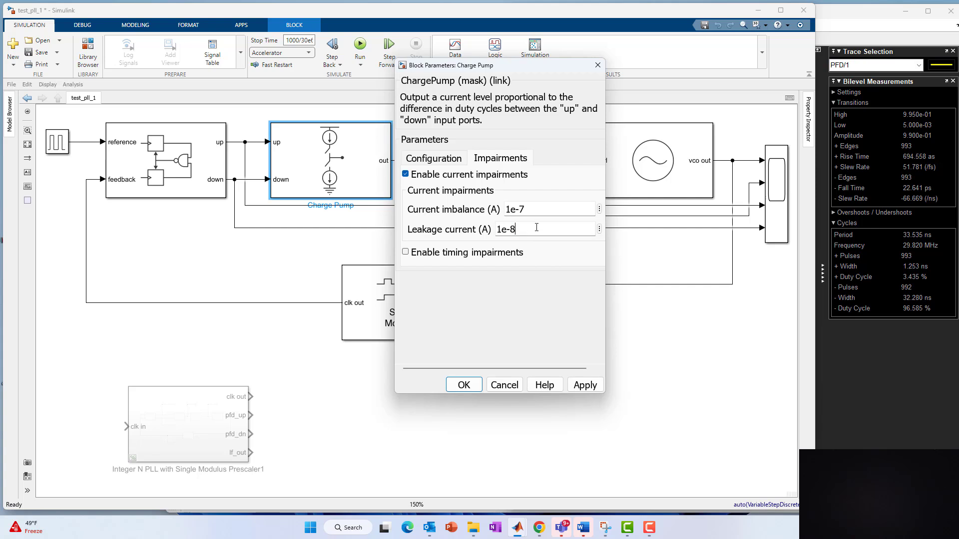
double_click(535, 208)
click(536, 208)
key(BackSpace)
text(6)
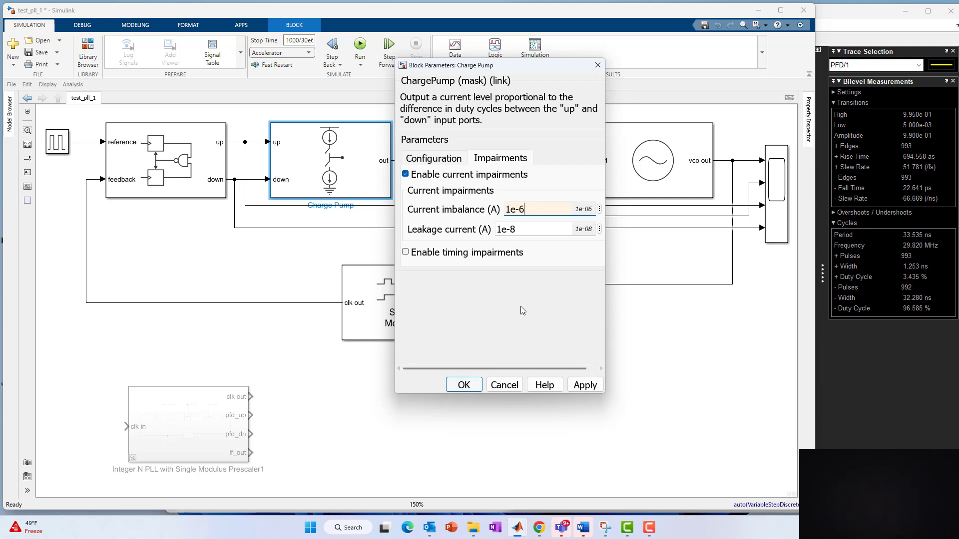
click(463, 385)
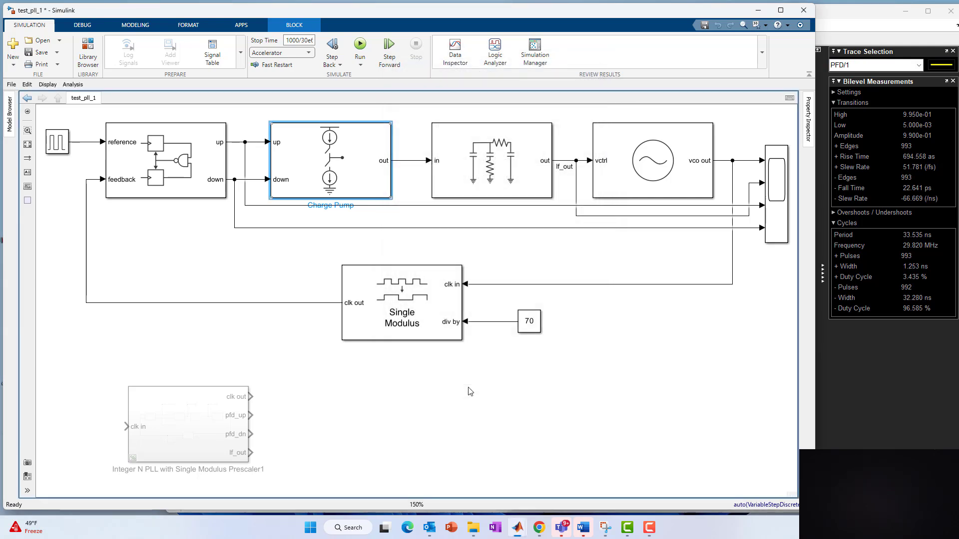
Simulate with the current impairments and zoom the Scope into a few ripple cycles of the settled lf_out.
click(360, 46)
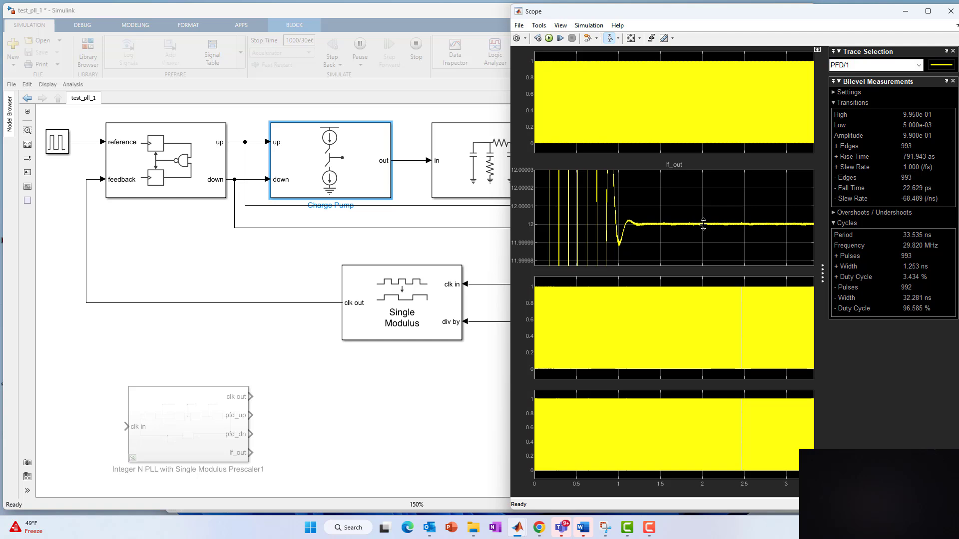
drag(758, 214, 757, 229)
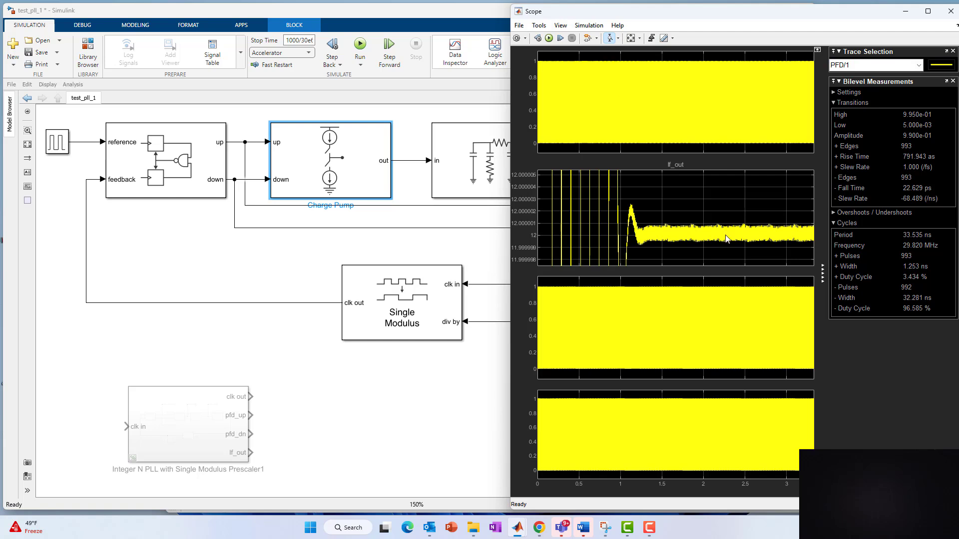
drag(725, 236, 767, 234)
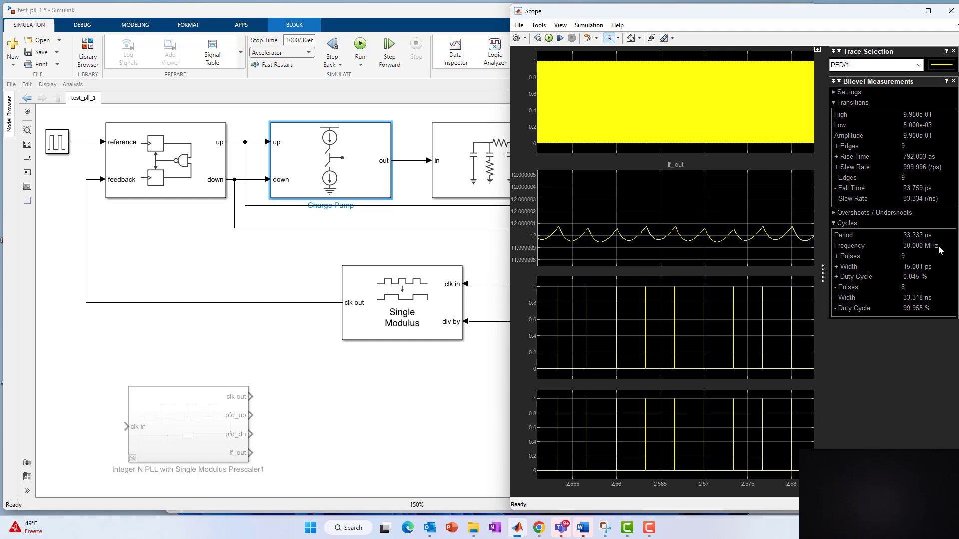
Switch the Scope's measured trace to lf_out for the bilevel measurements.
click(866, 66)
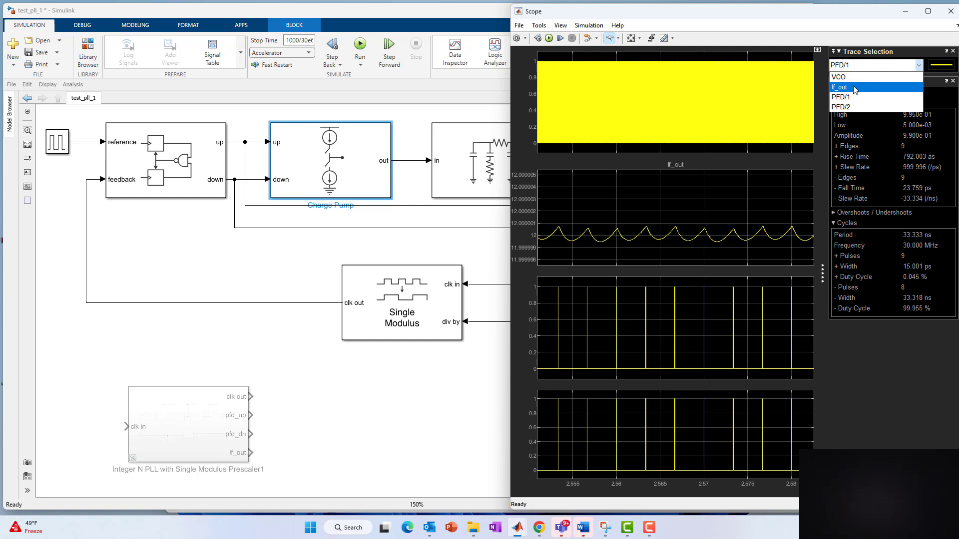
click(854, 88)
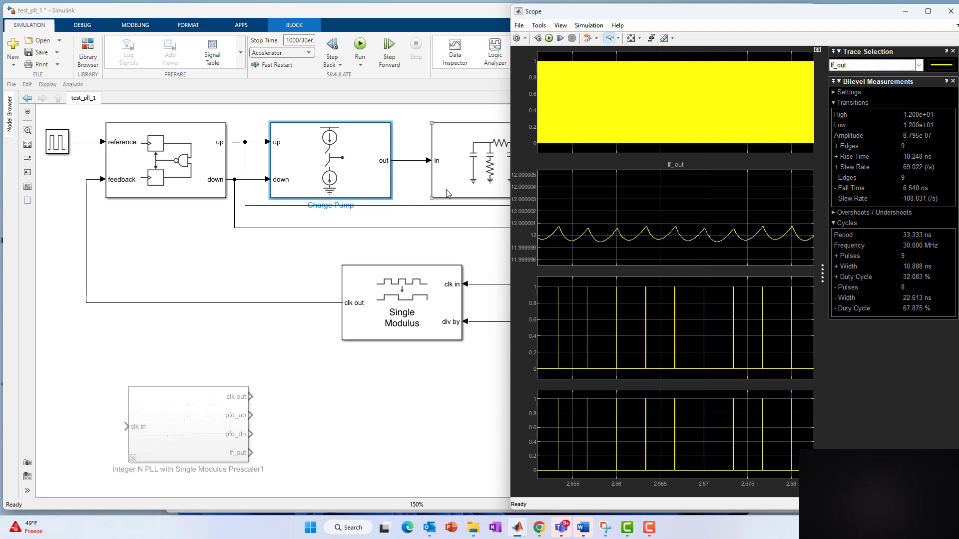
click(331, 250)
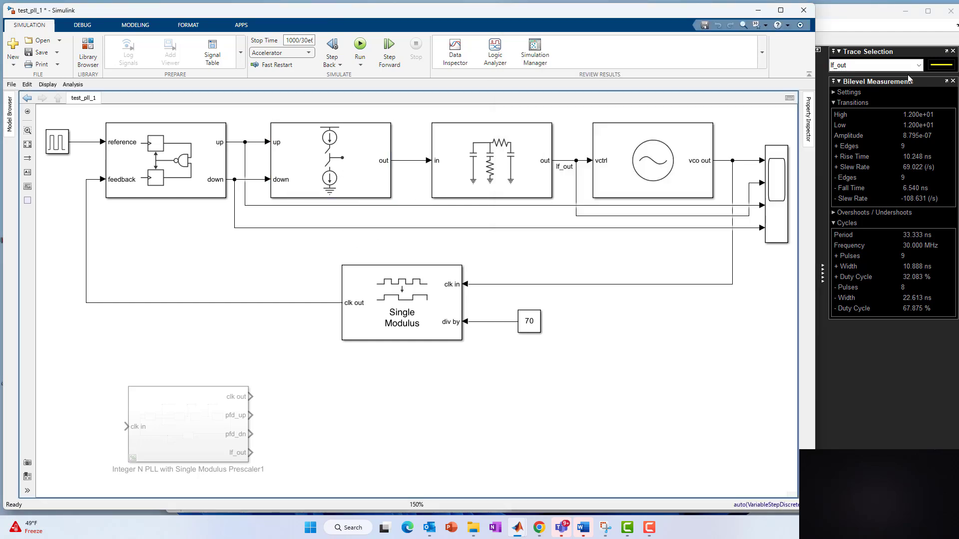
click(874, 24)
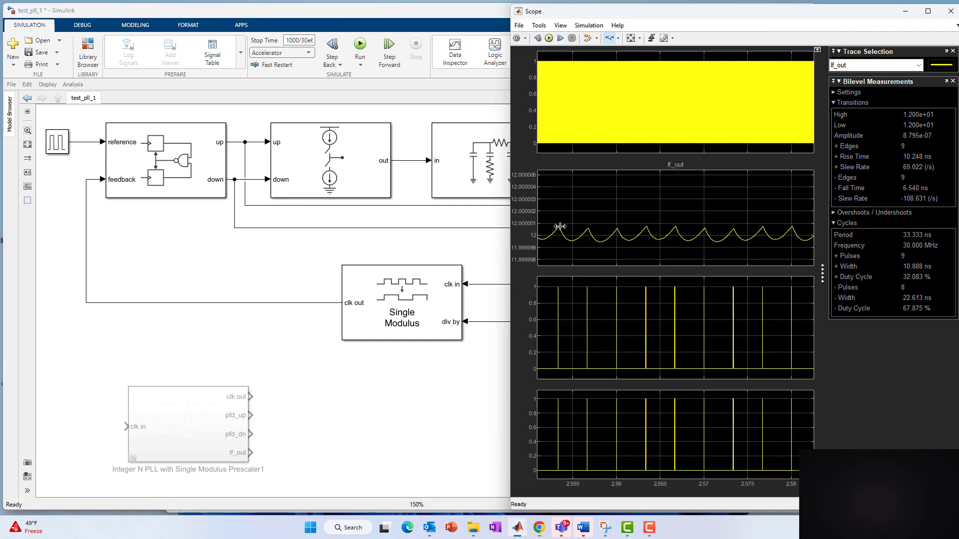
Set the Charge Pump's leakage current to 1e-7 A and current imbalance to 1e-5 A, and accept the block parameters.
double_click(329, 179)
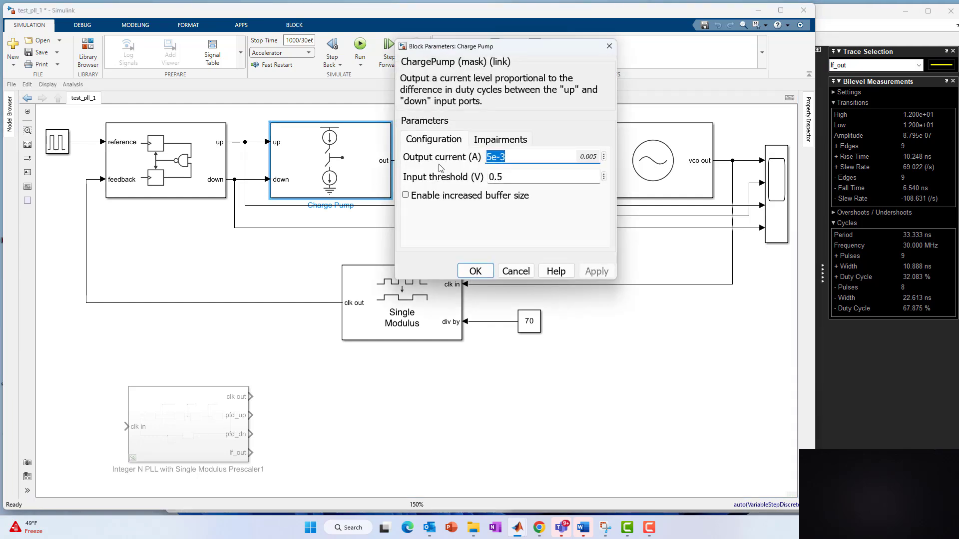
click(503, 145)
click(542, 191)
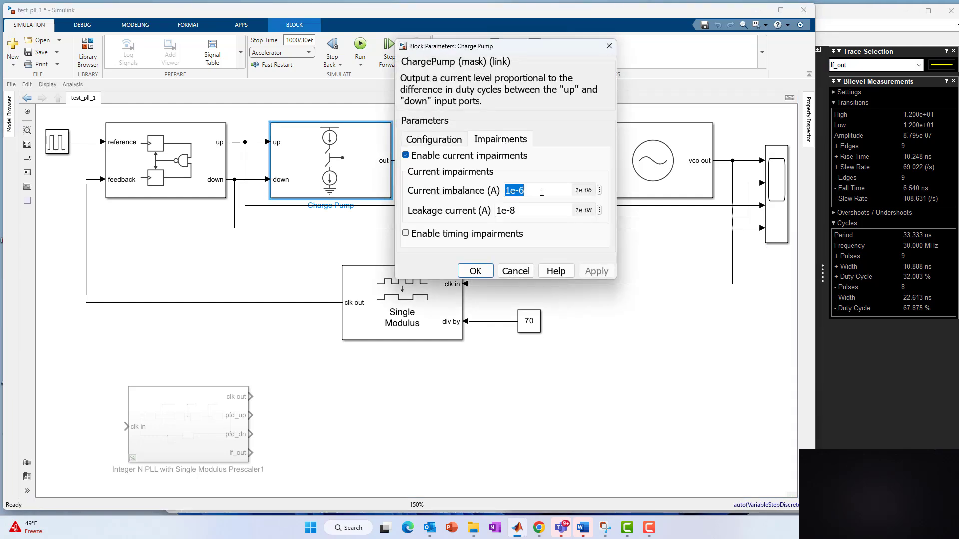
click(525, 211)
key(BackSpace)
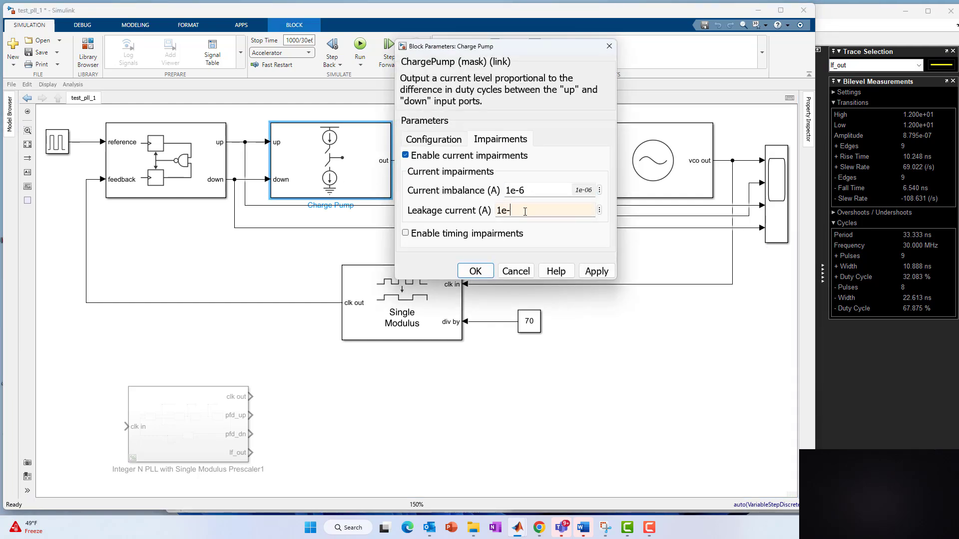
text(7)
click(544, 190)
click(544, 190)
key(BackSpace)
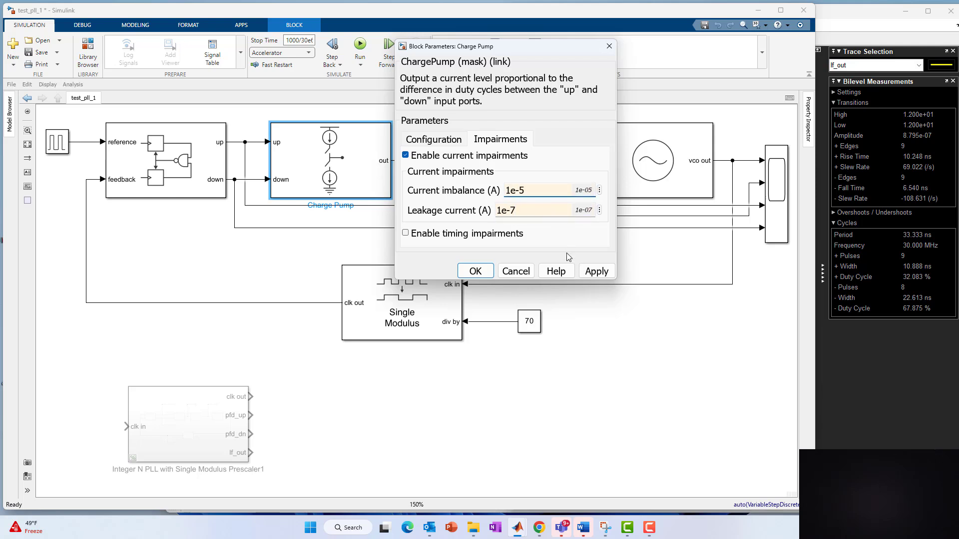
click(596, 271)
click(475, 272)
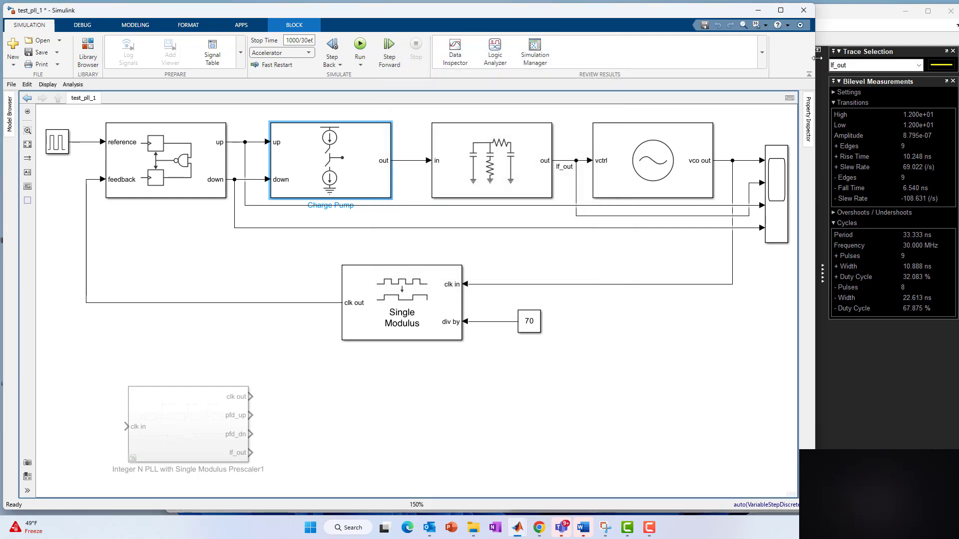
Add Signal Statistics to the Scope's measurements for the lf_out trace.
click(852, 23)
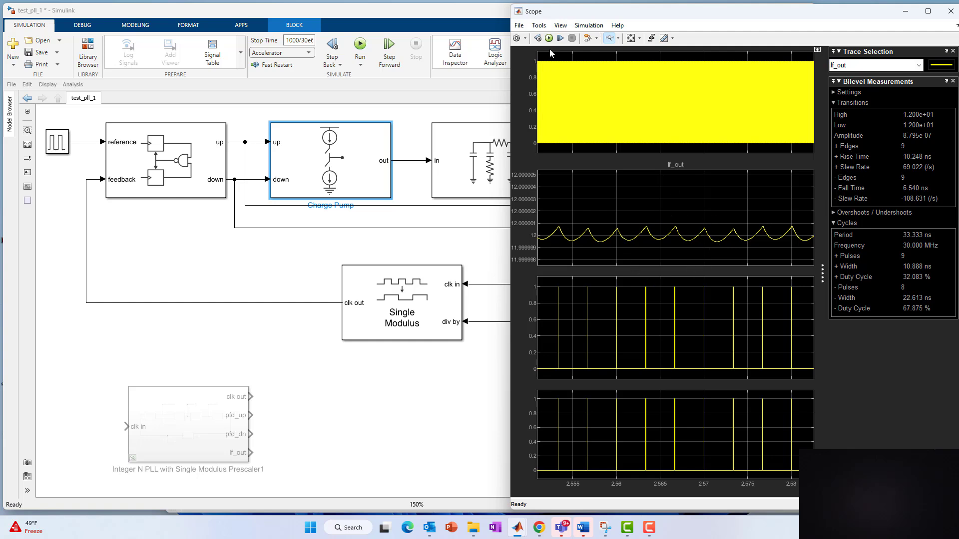
click(537, 26)
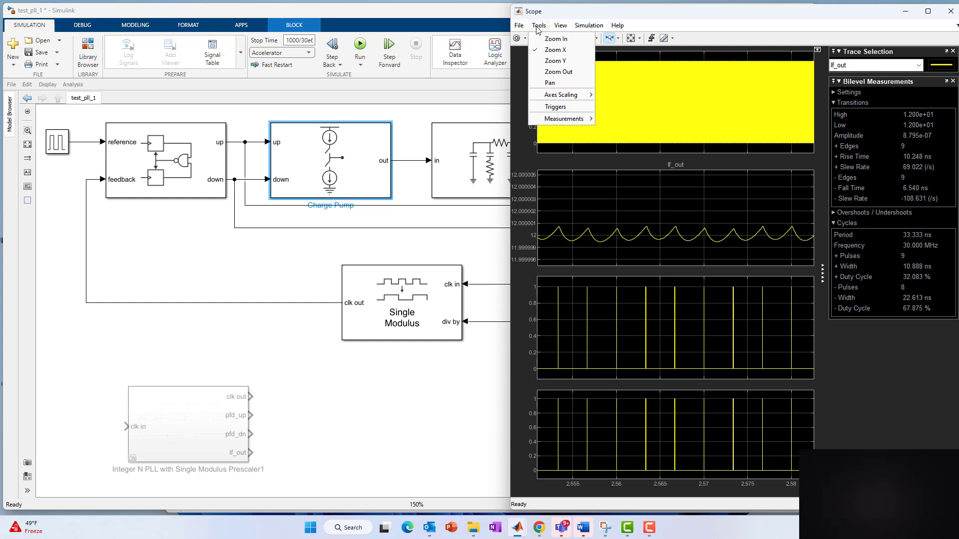
mouse_move(567, 119)
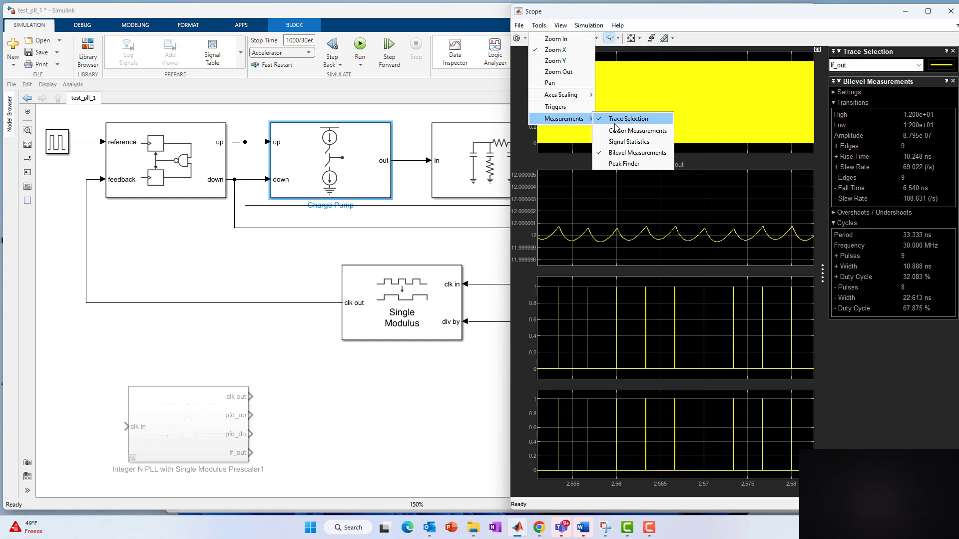
click(633, 145)
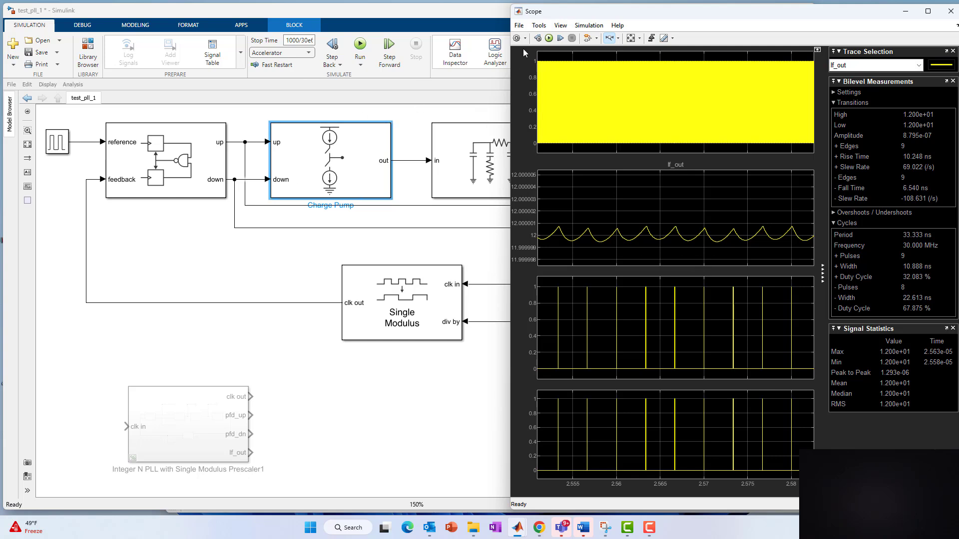
Rerun the simulation with the larger impairments and scale the Scope to the settled end portion of lf_out.
click(548, 38)
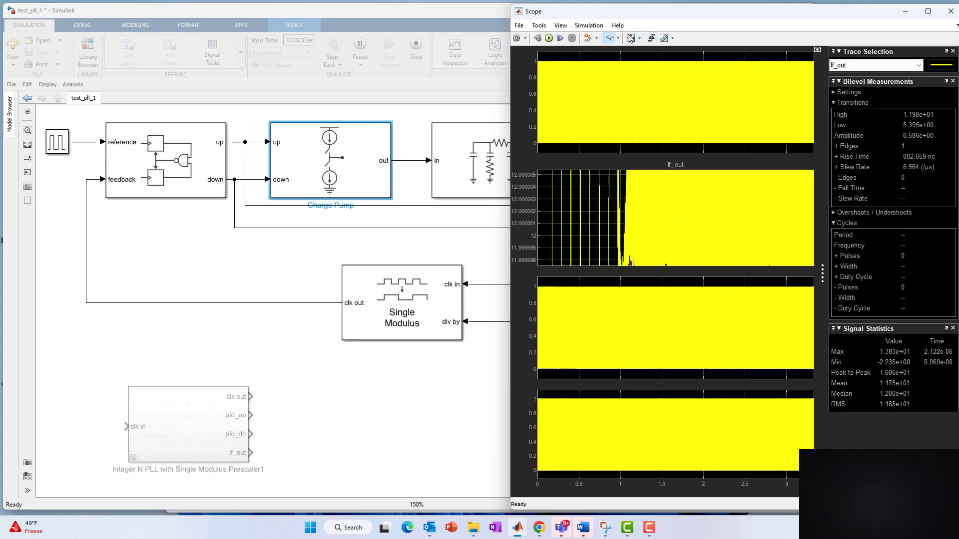
drag(742, 195, 841, 196)
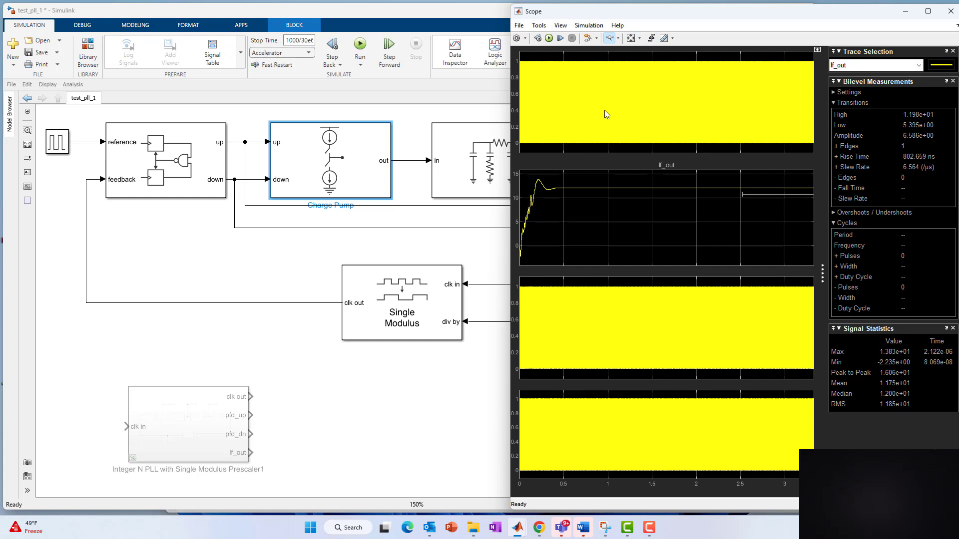
click(640, 39)
click(637, 66)
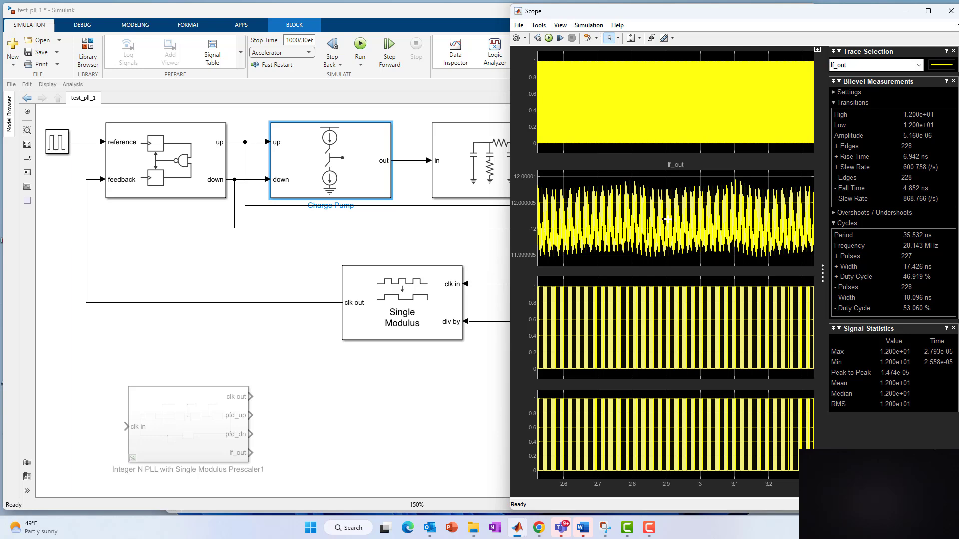
Examine individual lf_out ripple cycles and their measurements in the Scope, and restore the view of the complete simulation.
drag(668, 220, 688, 220)
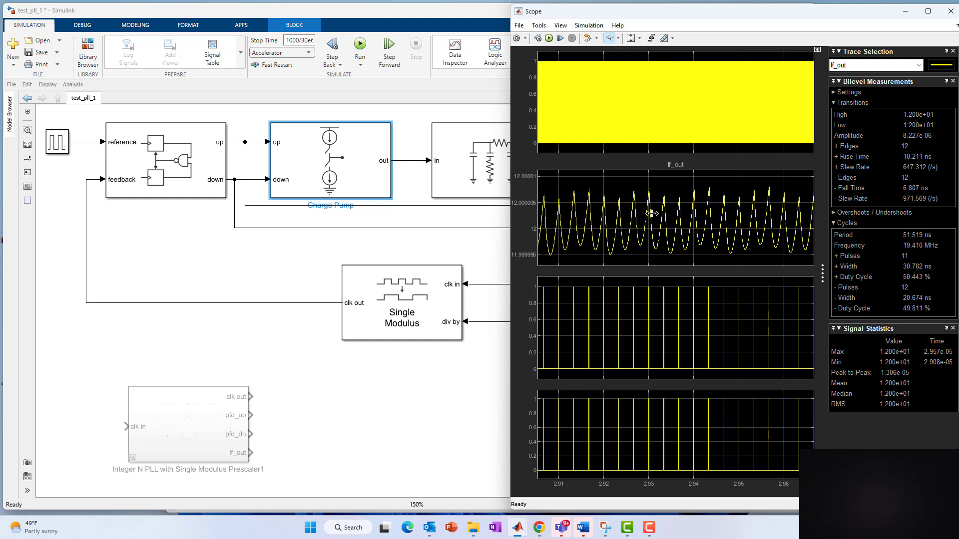
drag(638, 222, 764, 225)
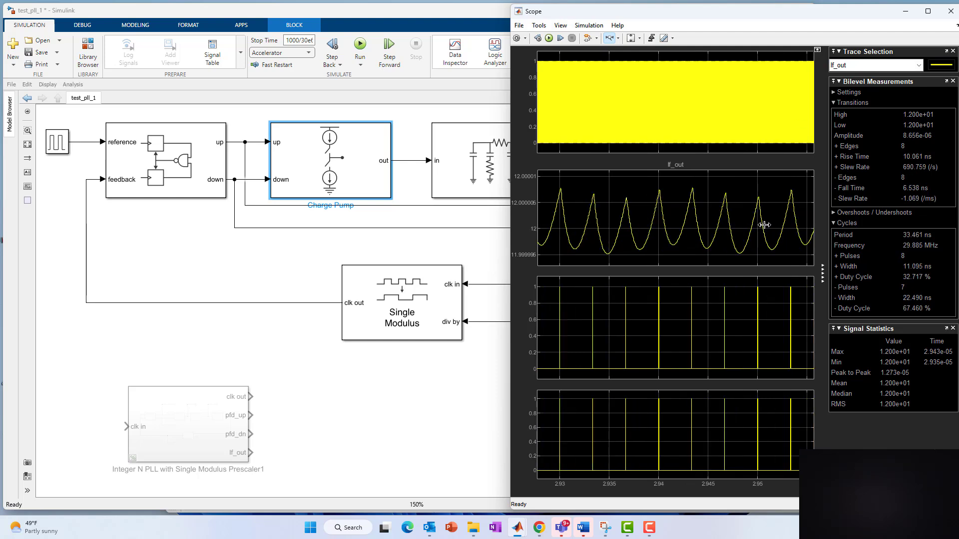
mouse_move(914, 253)
scroll(659, 211, down, 2)
scroll(660, 210, down, 3)
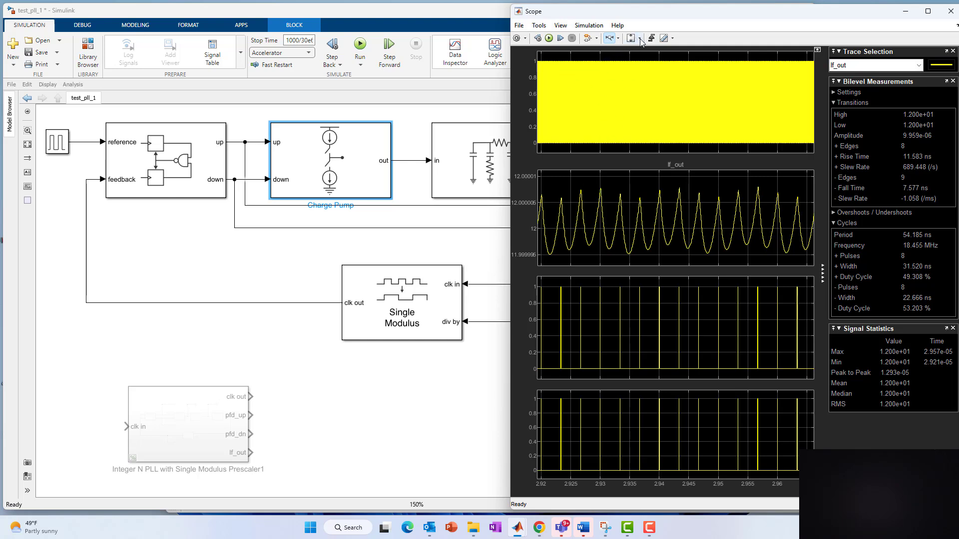
click(632, 67)
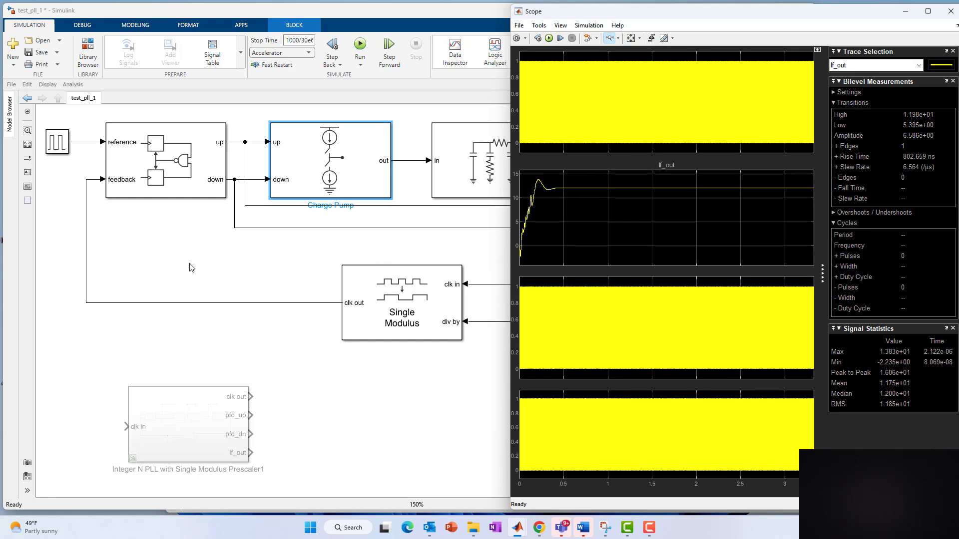
click(198, 272)
click(368, 303)
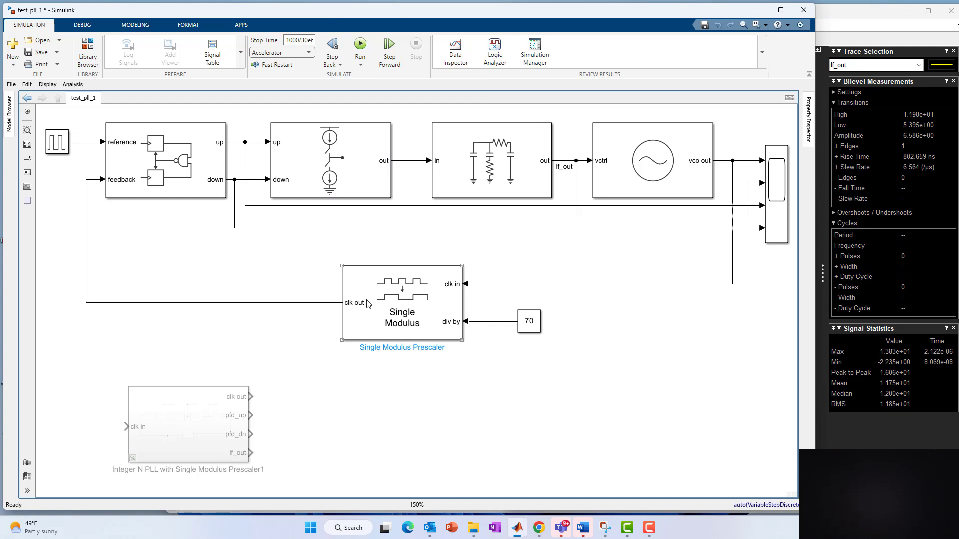
click(188, 276)
click(329, 183)
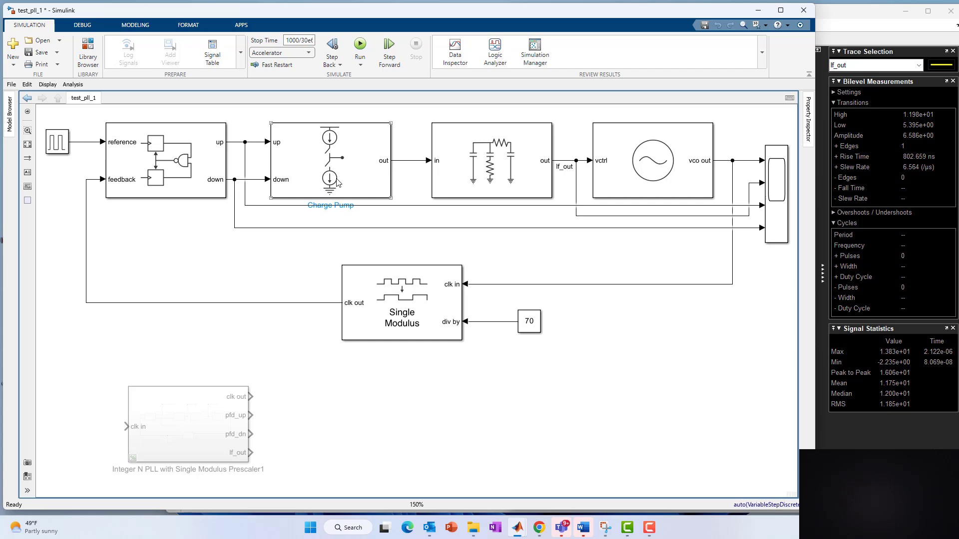
click(114, 168)
click(154, 169)
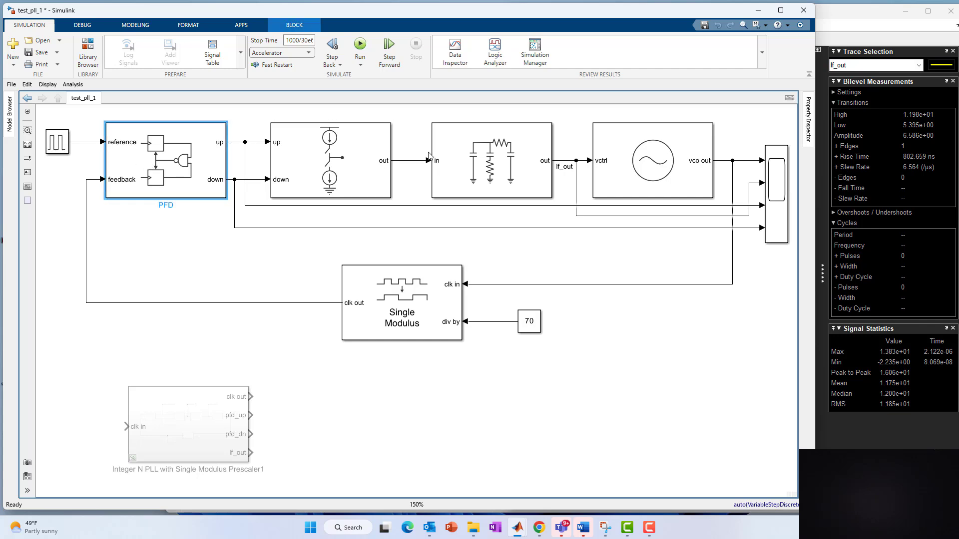